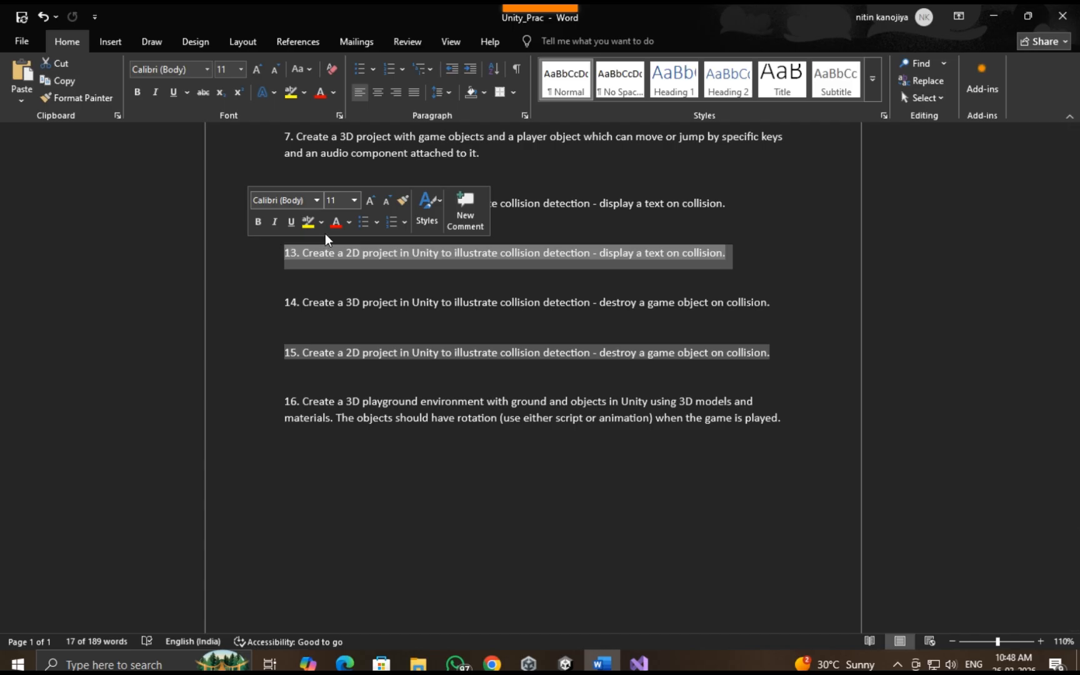
click(284, 275)
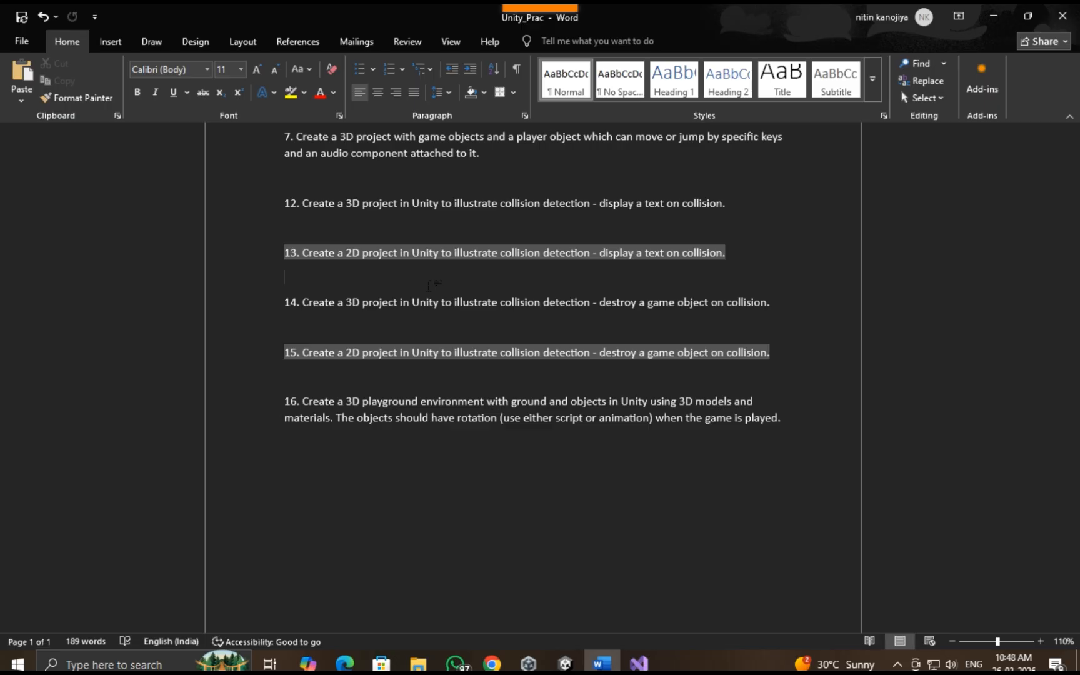
click(258, 255)
click(413, 306)
Switch to the Unity editor, delete the Square (1) and Car objects from SampleScene, and save the scene.
click(565, 663)
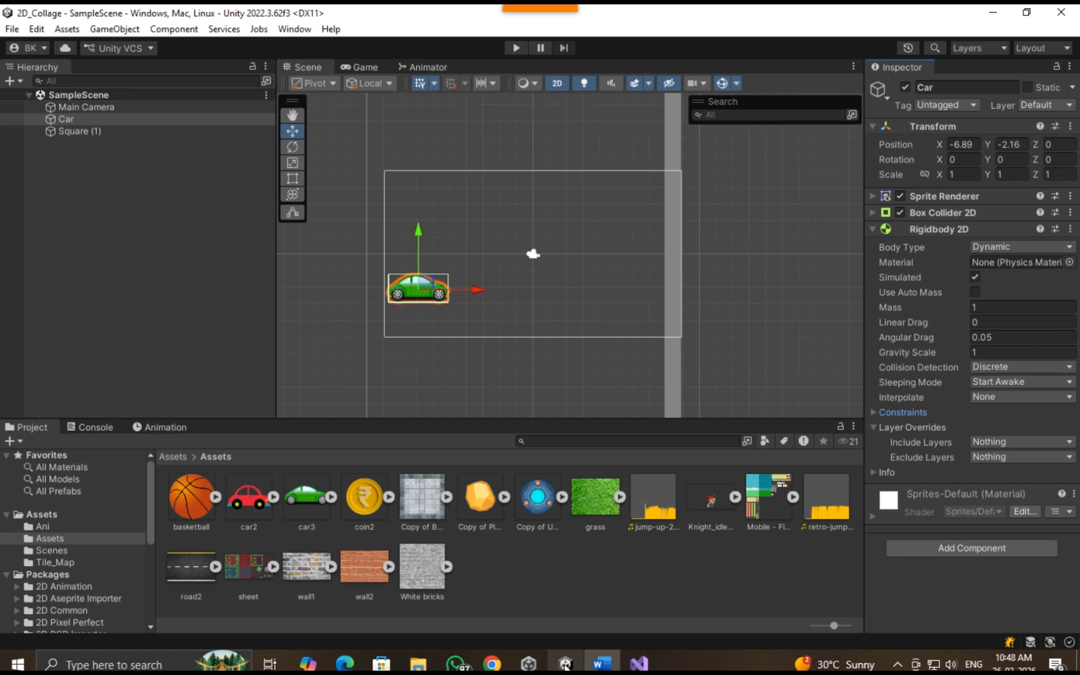
click(481, 543)
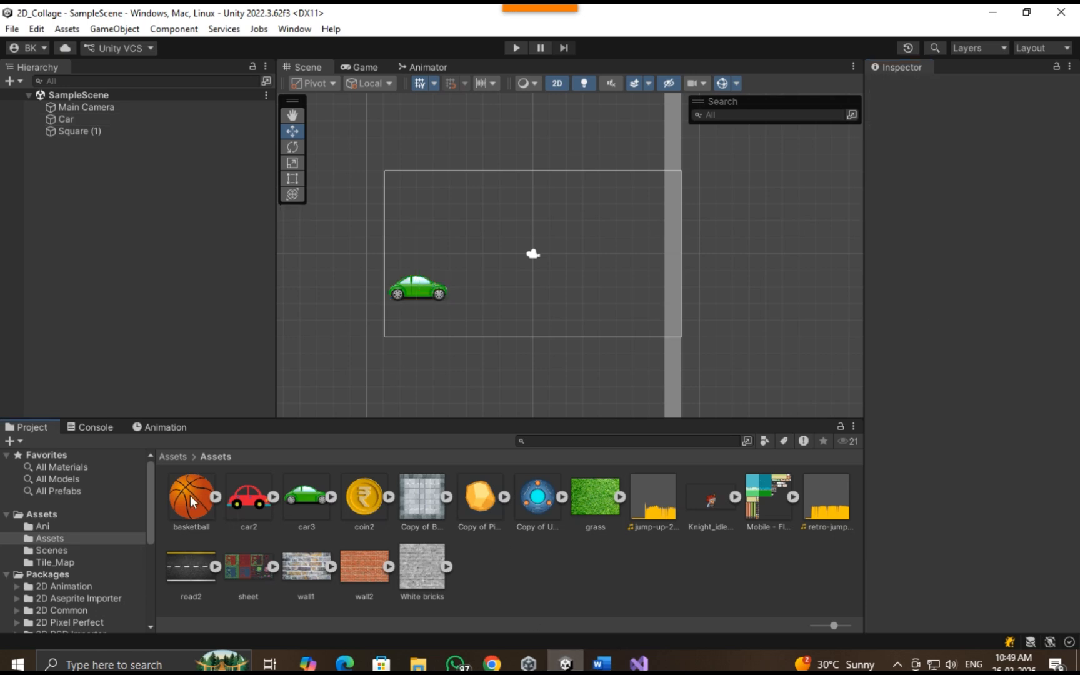
click(208, 132)
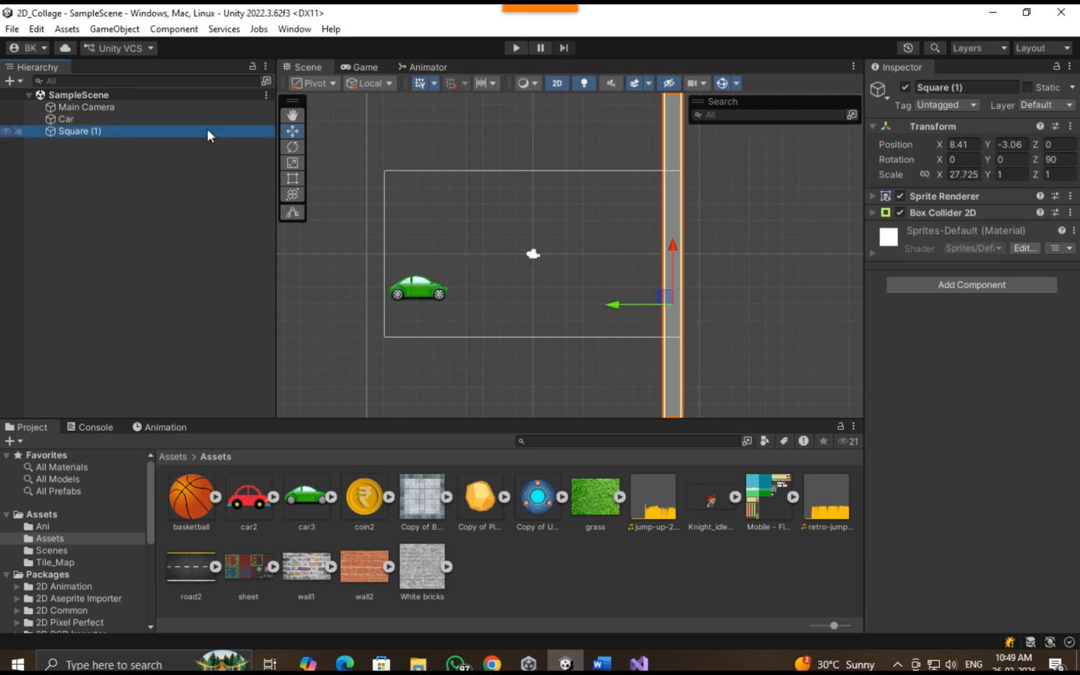
key(Delete)
click(208, 119)
key(Delete)
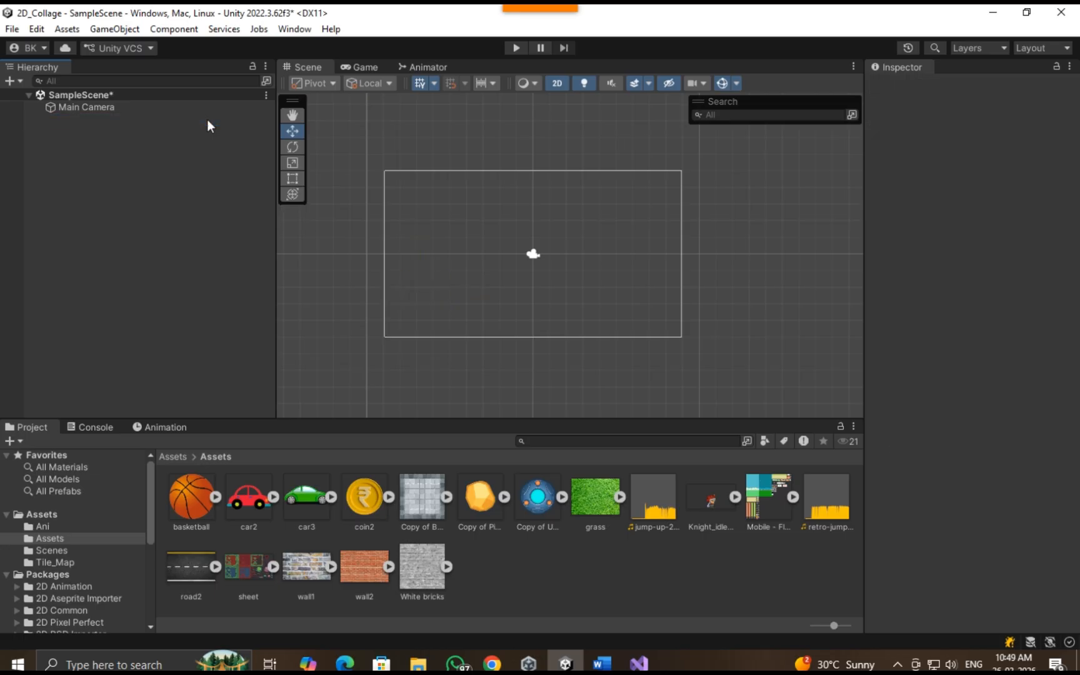
key(ctrl+s)
Place the car3 sprite in the scene at about X -5.4, Y -0.9, rename it Car, and save.
mouse_move(287, 497)
mouse_down()
mouse_move(515, 286)
mouse_move(494, 272)
mouse_move(444, 276)
mouse_up()
click(938, 87)
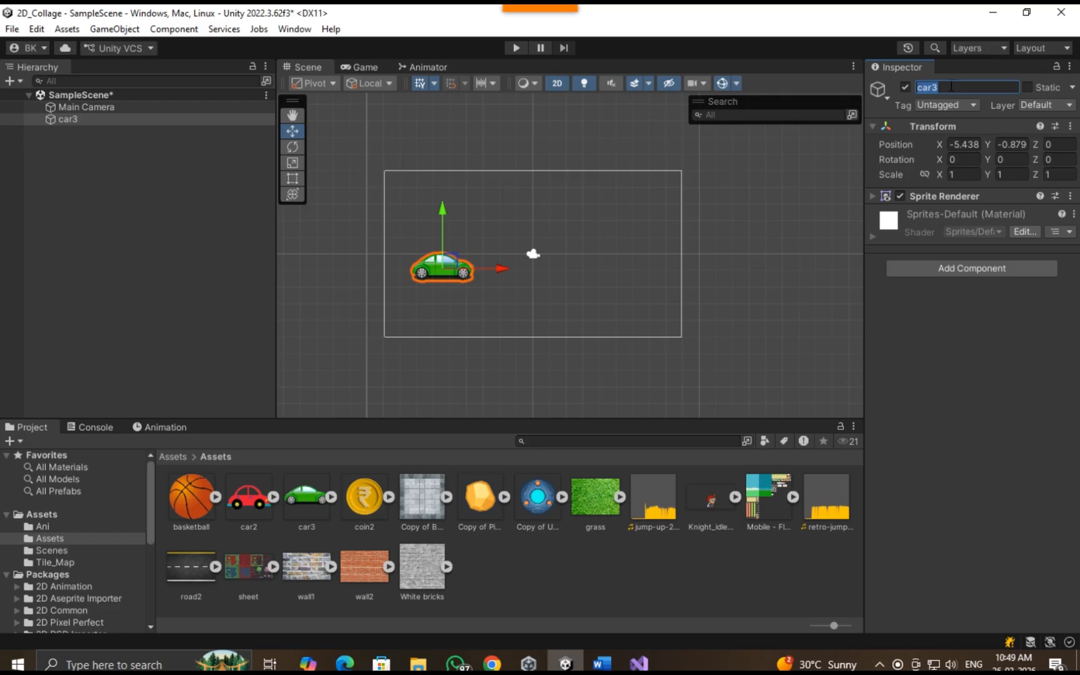
text(Car)
key(Return)
key(ctrl+s)
Add Box Collider 2D and Rigidbody 2D components to the Car object and save the scene.
click(43, 515)
click(368, 609)
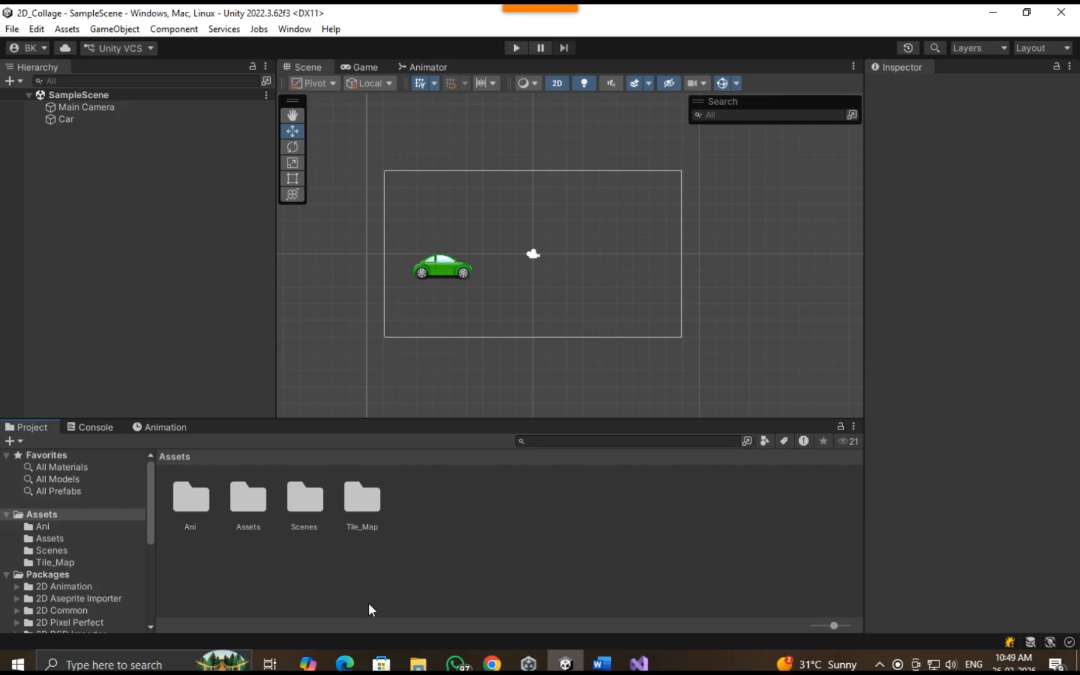
click(89, 119)
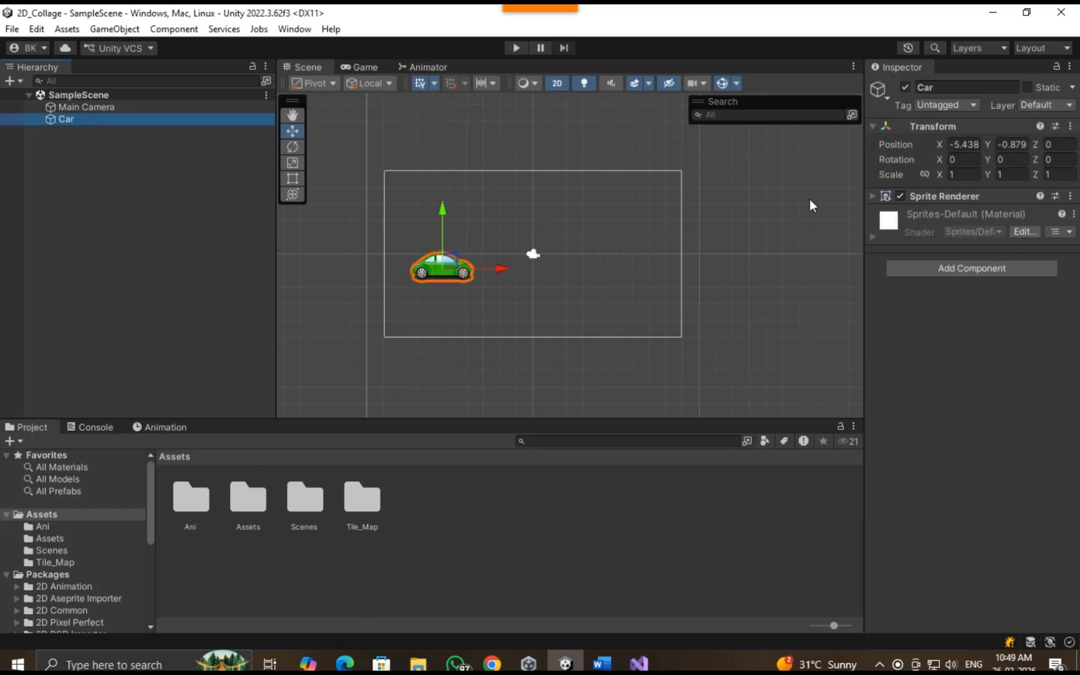
click(931, 126)
click(929, 210)
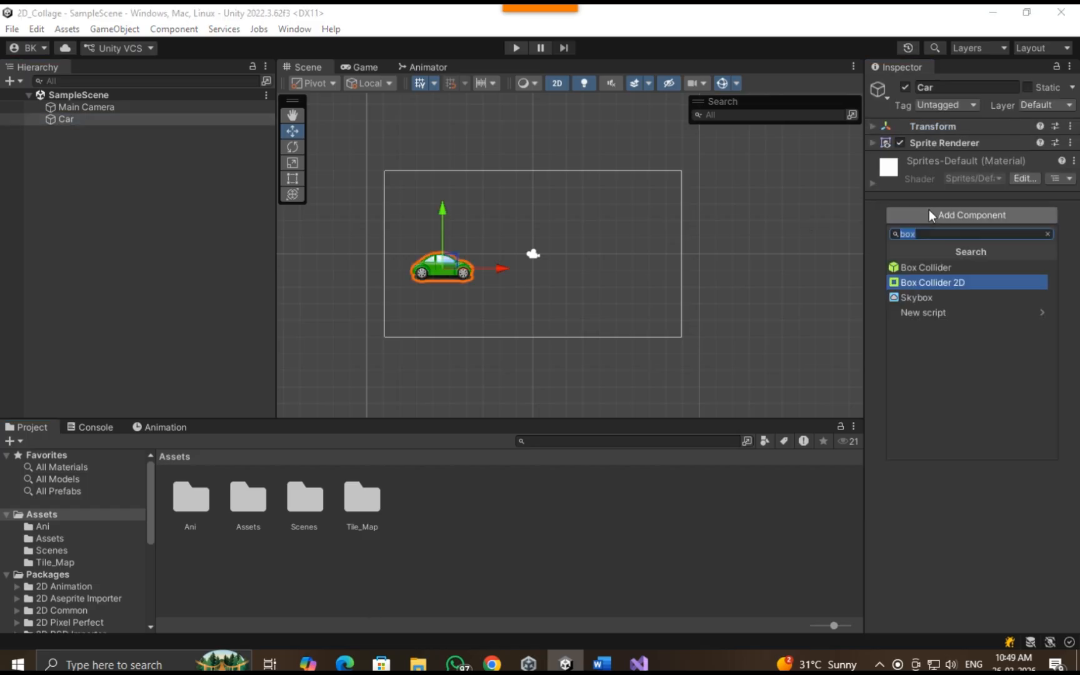
key(Return)
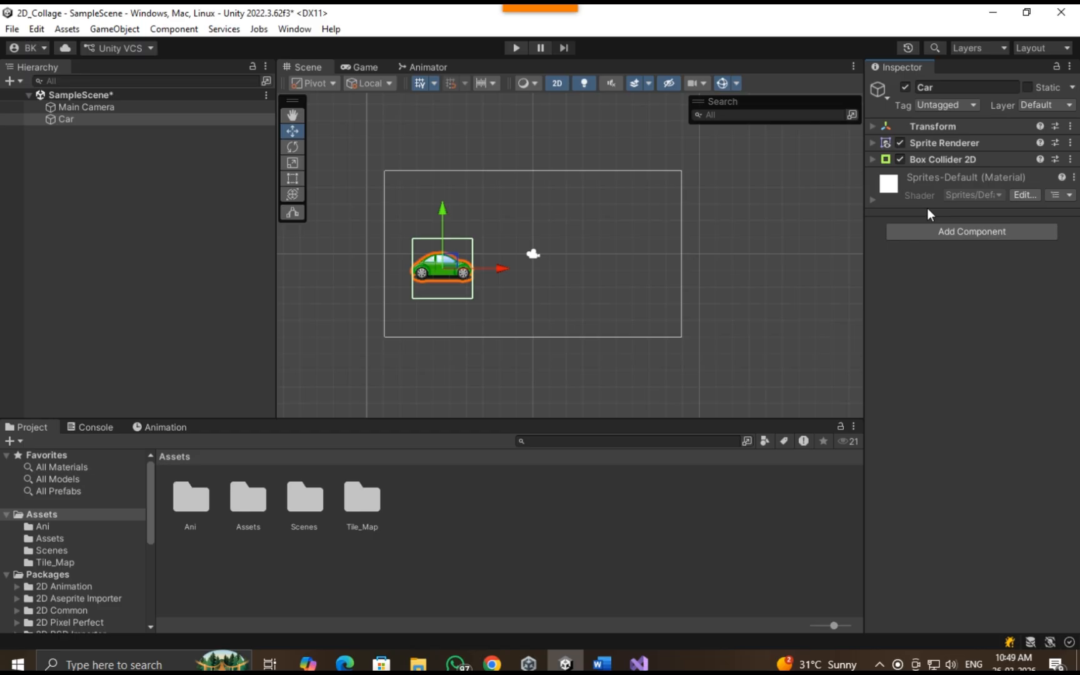
click(950, 228)
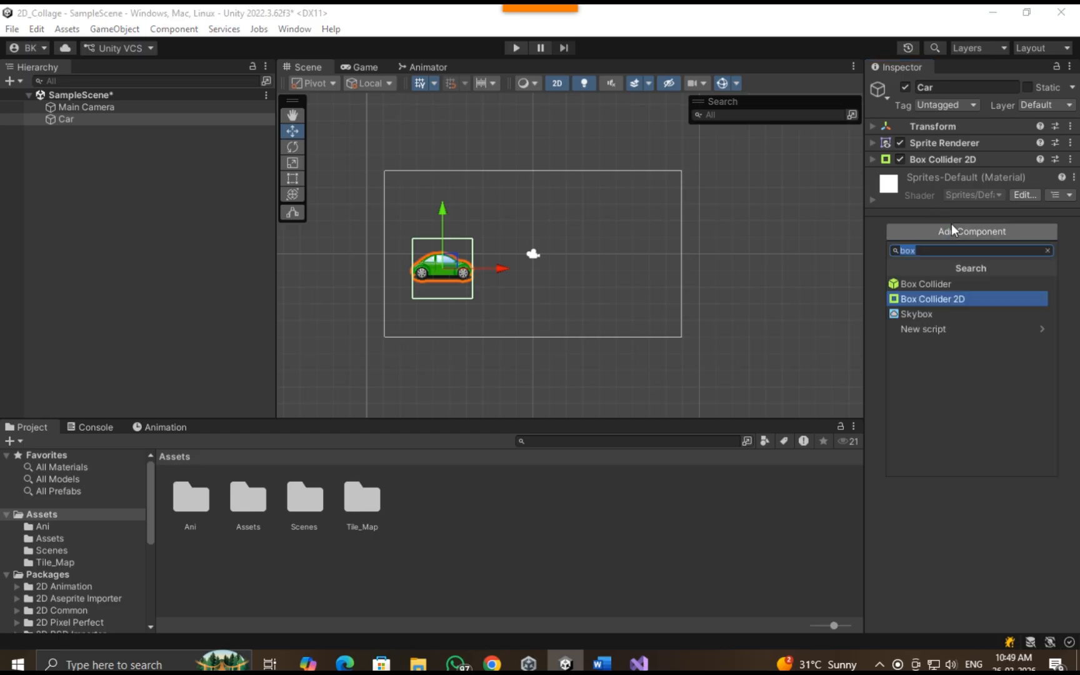
text(ri)
key(Return)
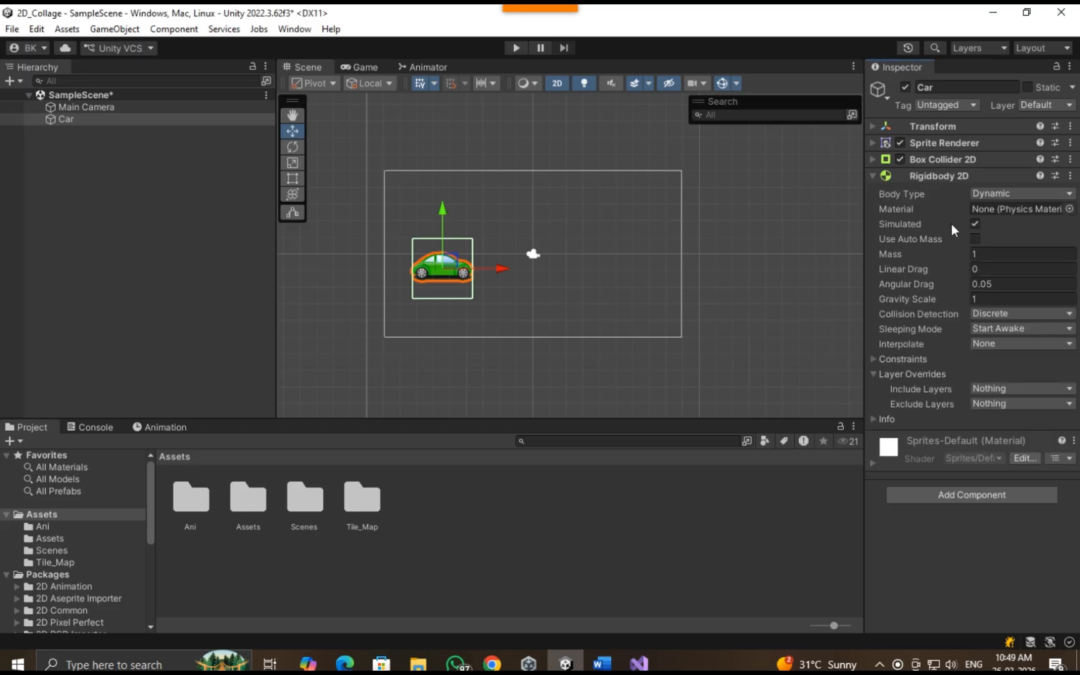
key(ctrl+s)
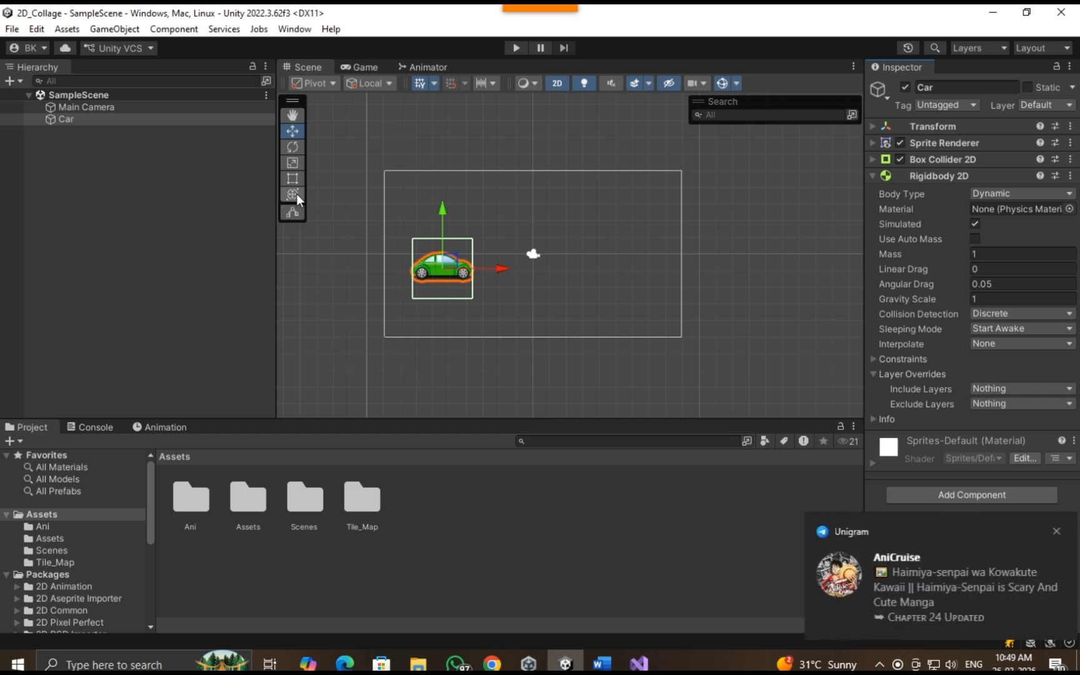
Shrink the Car's box collider from below and above to fit the green car sprite, and save the scene.
click(292, 212)
drag(442, 299, 443, 289)
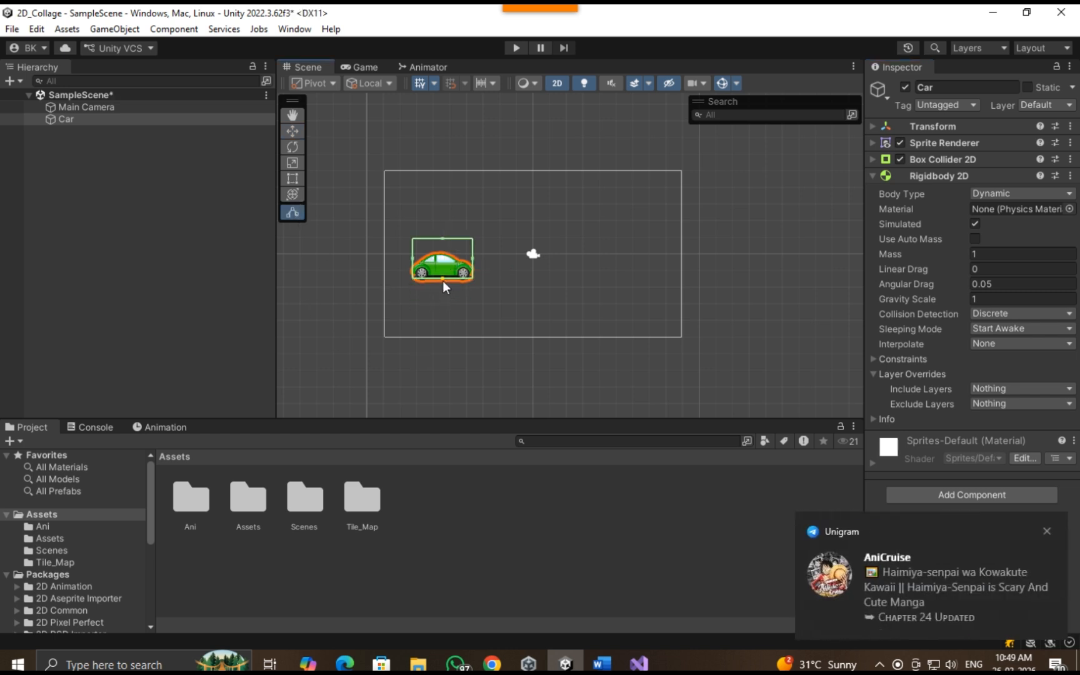
click(443, 232)
click(442, 263)
click(442, 242)
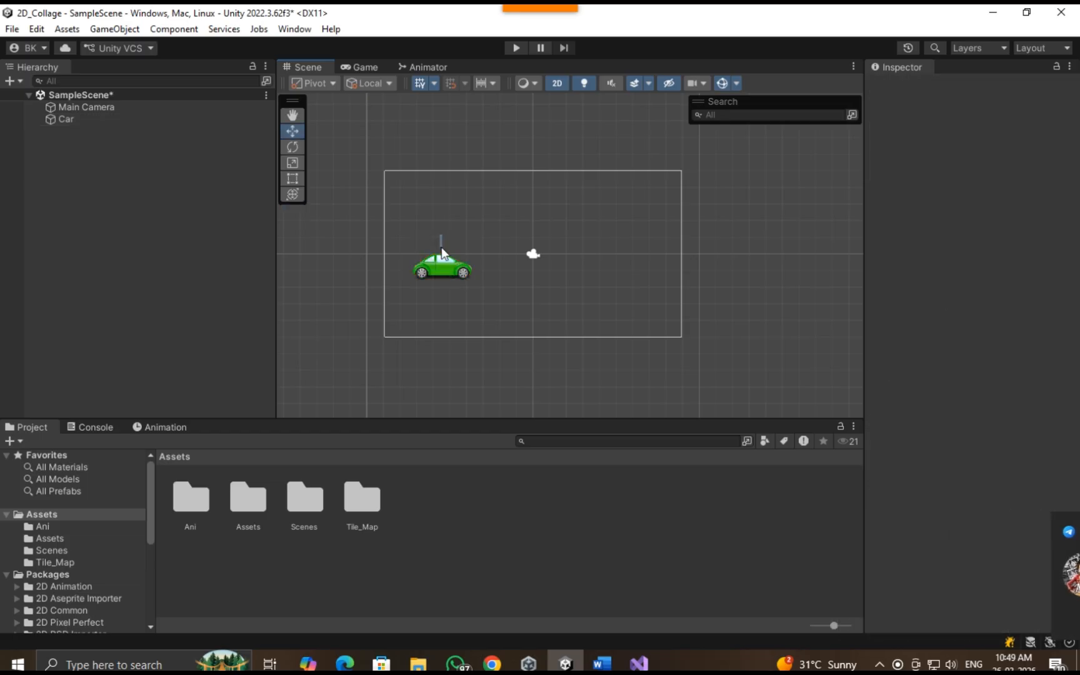
click(441, 273)
click(292, 213)
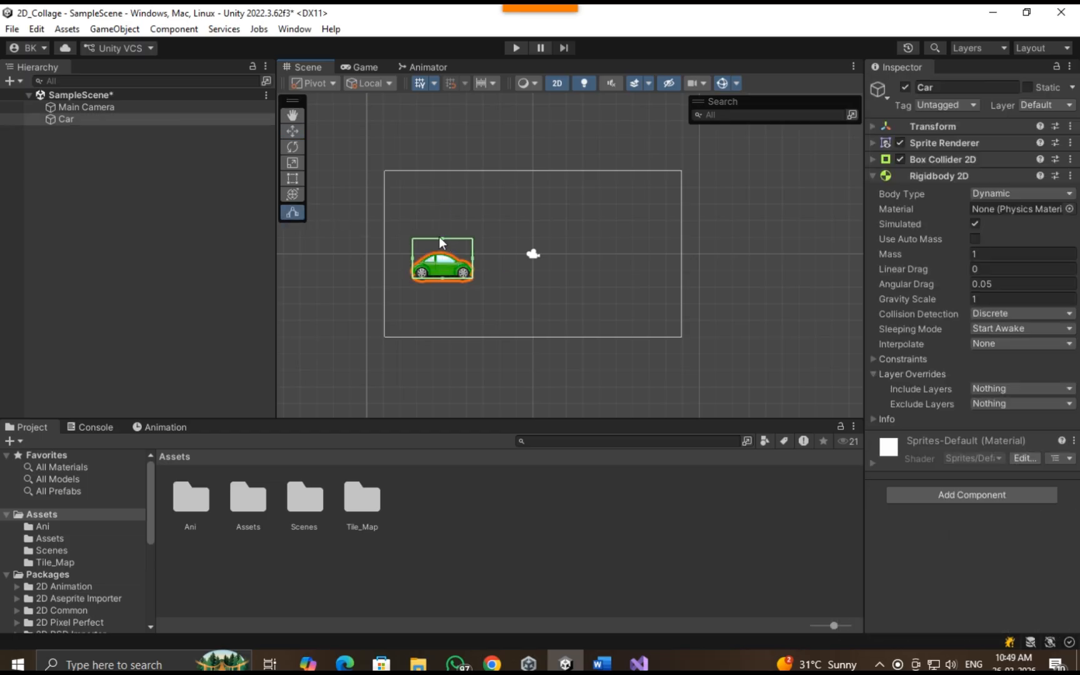
drag(439, 236, 441, 250)
key(ctrl+s)
Run the scene in the Game view to check how the car behaves under gravity, and stop play mode.
click(369, 67)
click(508, 50)
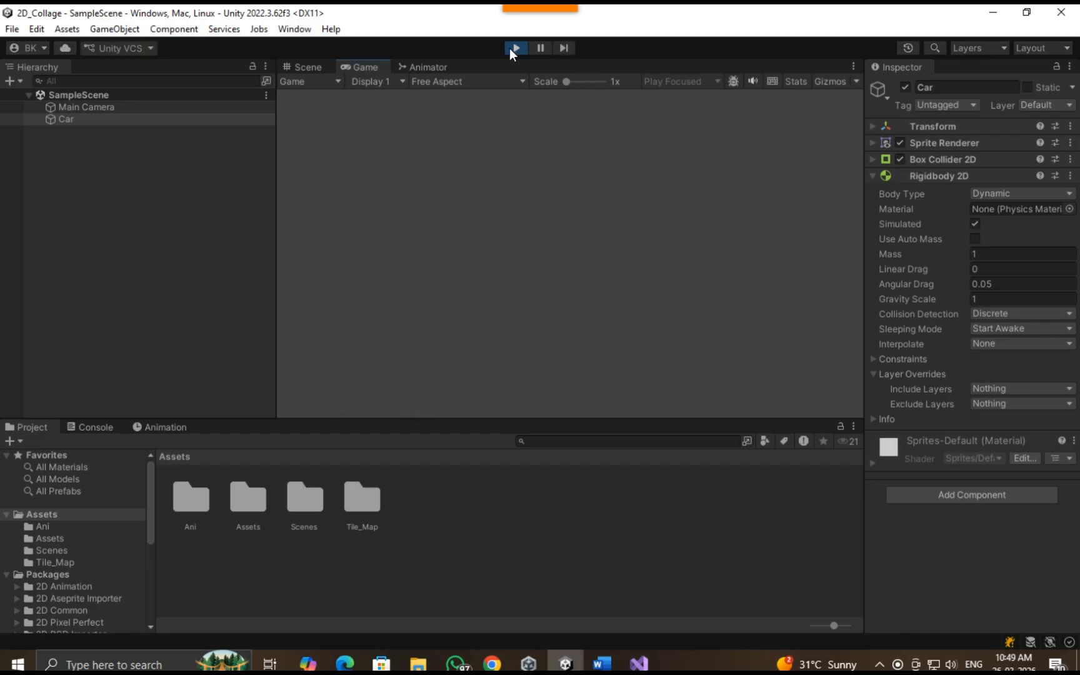
click(510, 49)
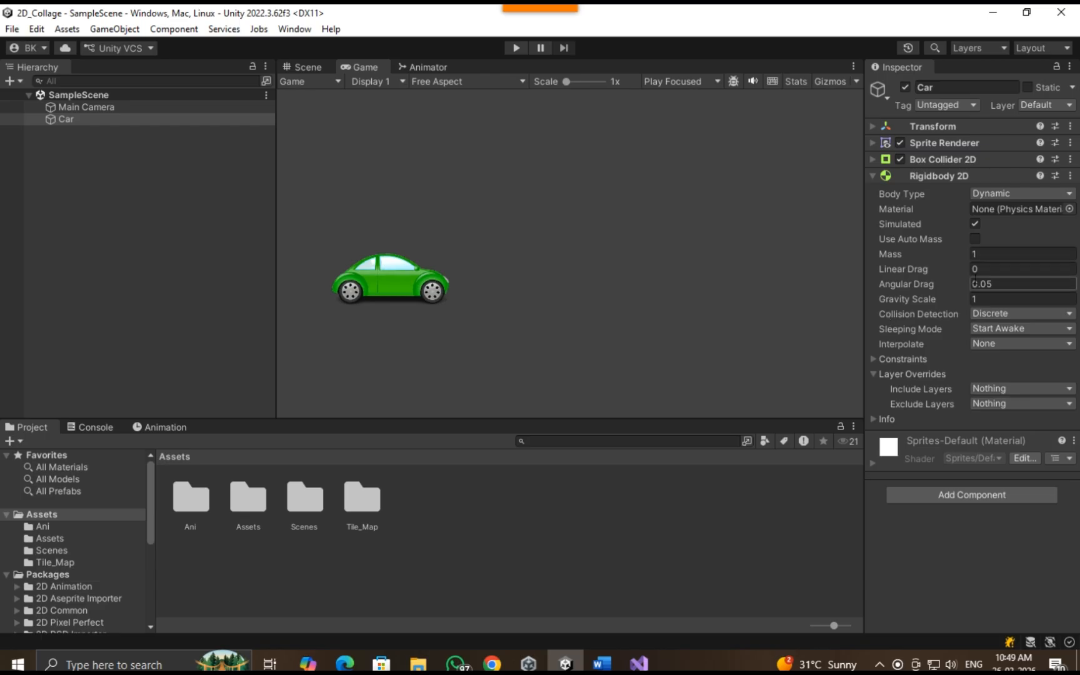
Set the Car's Rigidbody 2D Gravity Scale to 0, save the scene, and collapse the component.
click(1028, 298)
text(0)
key(ctrl+s)
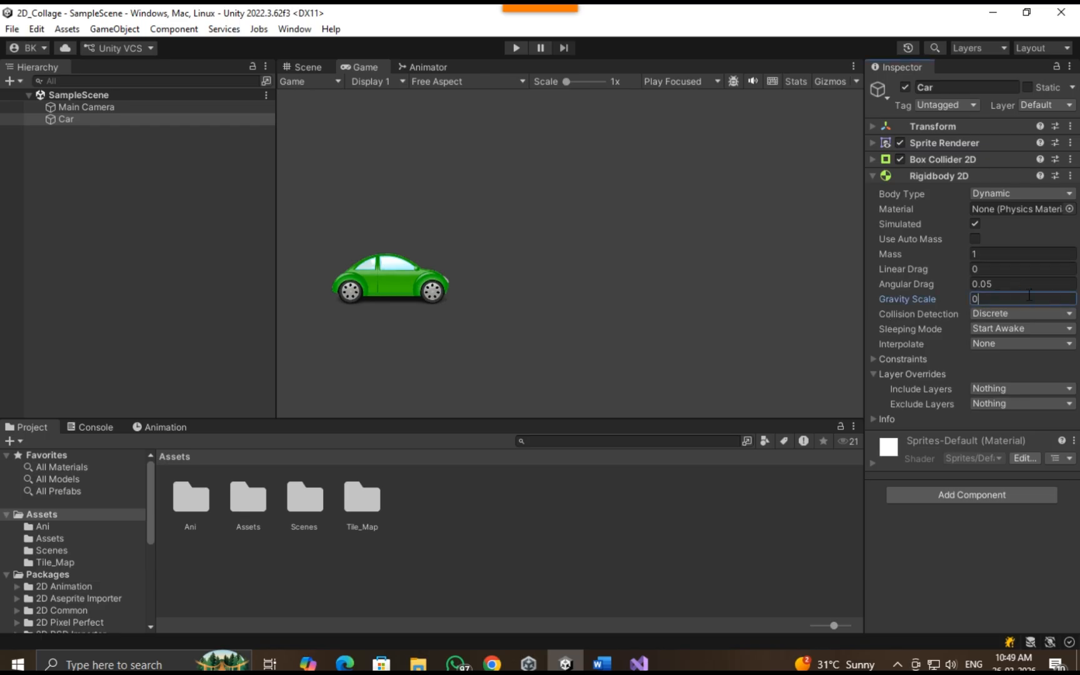
click(959, 177)
Play-test the car with gravity disabled, stop play mode, and return to the Scene view.
click(516, 47)
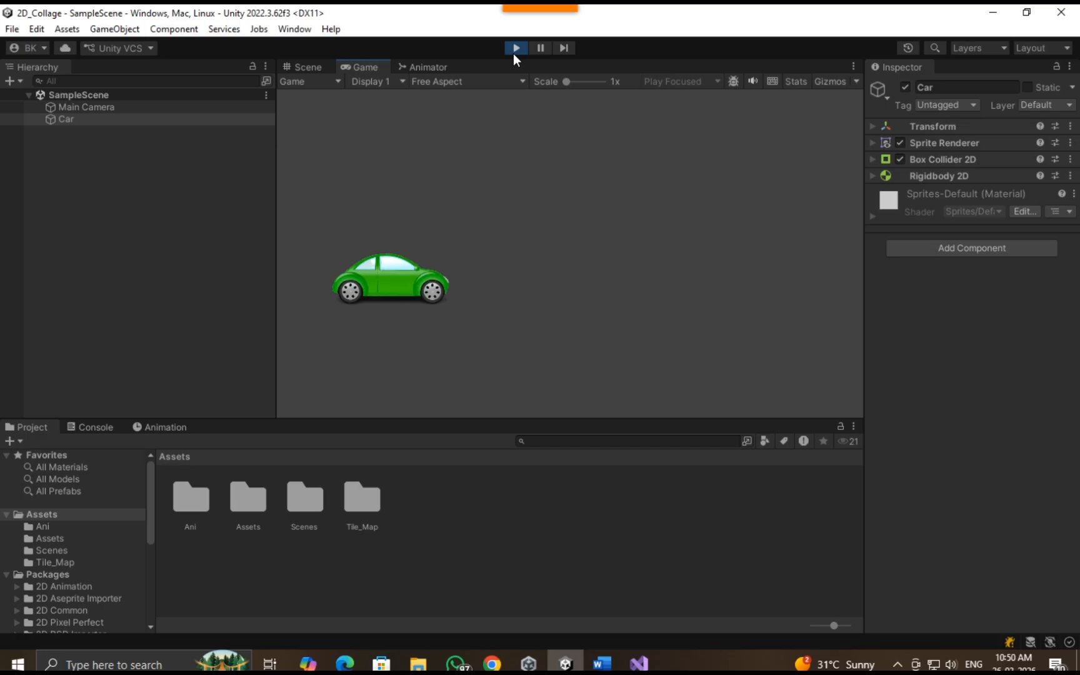
click(514, 51)
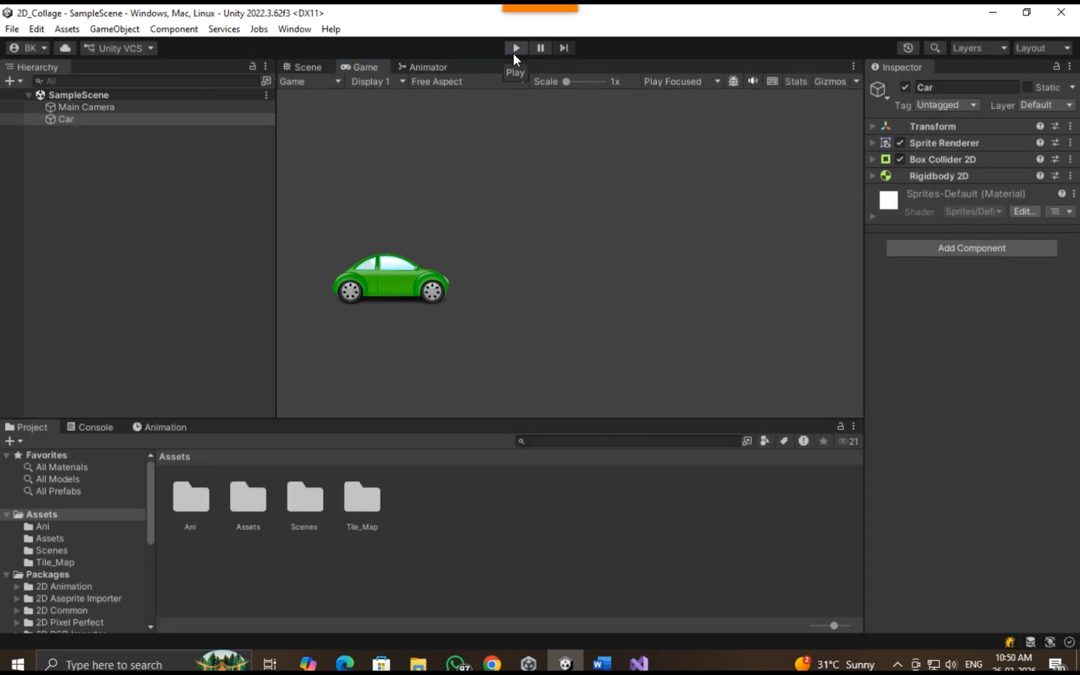
click(305, 65)
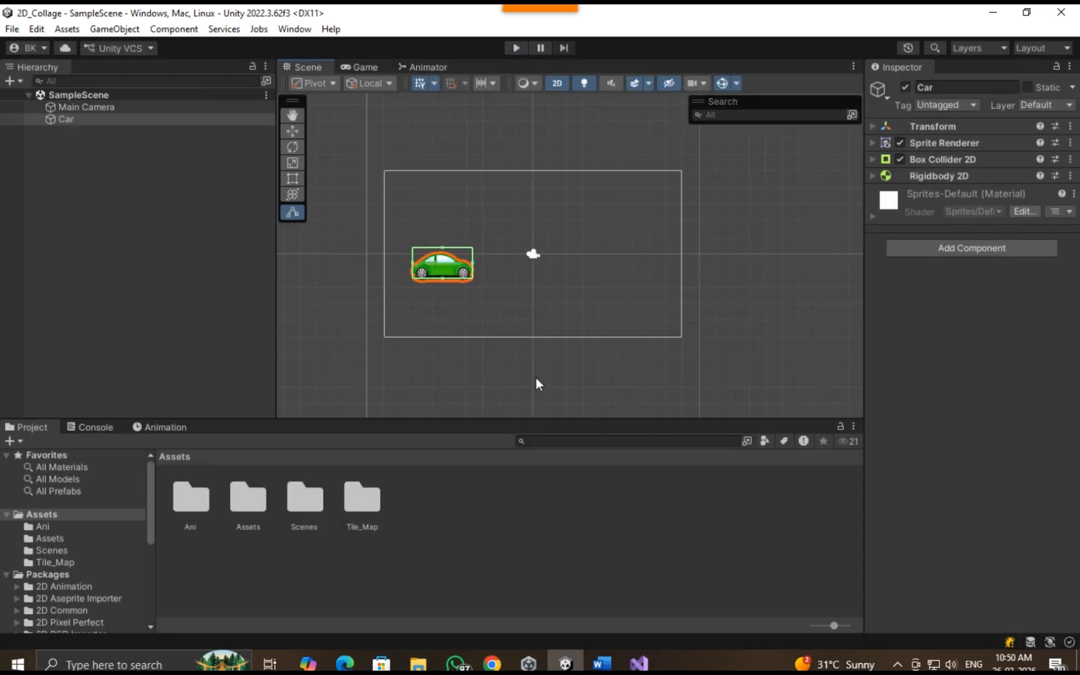
click(573, 284)
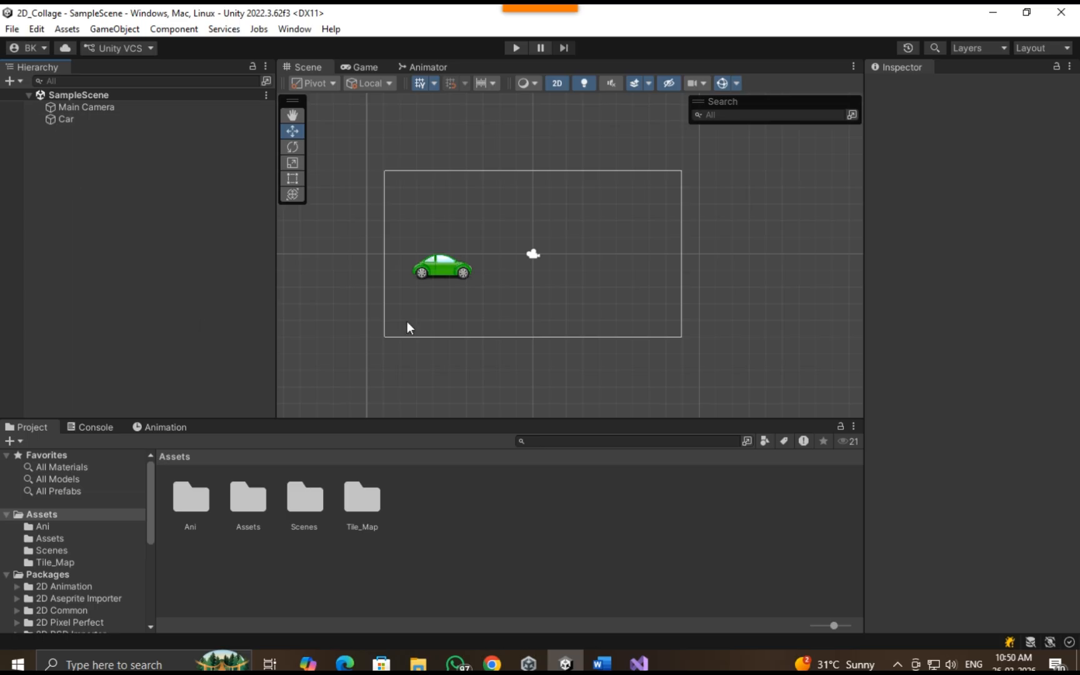
Place the wall2 sprite from the Assets folder ahead of the car and scale it uniformly to about 1.86.
click(63, 531)
click(63, 538)
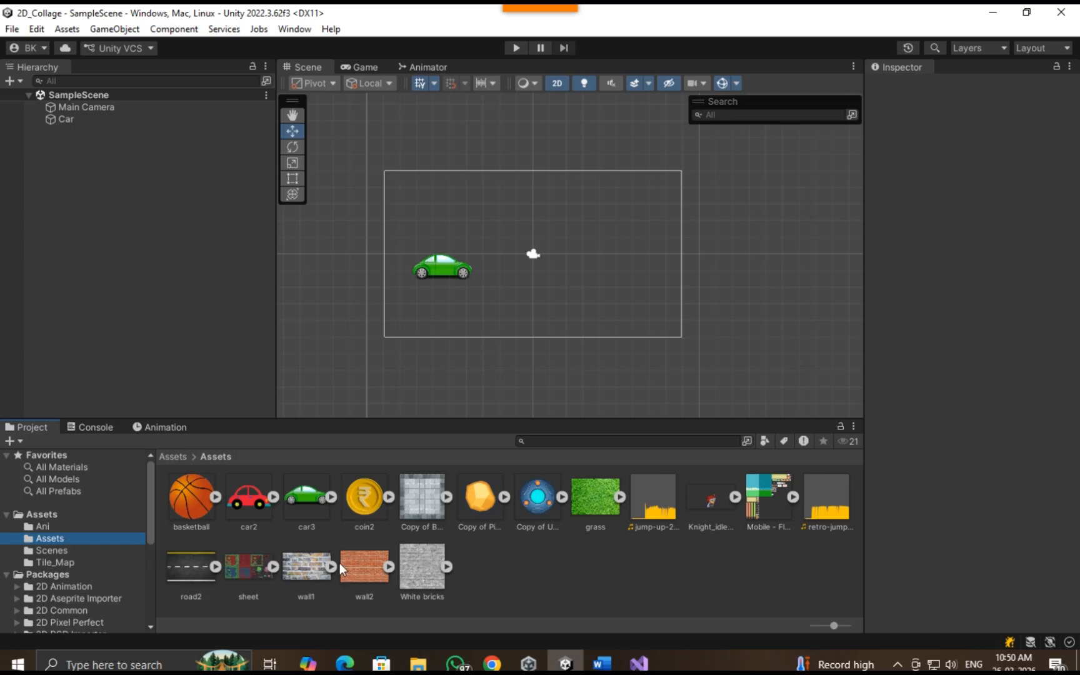
drag(361, 570, 628, 262)
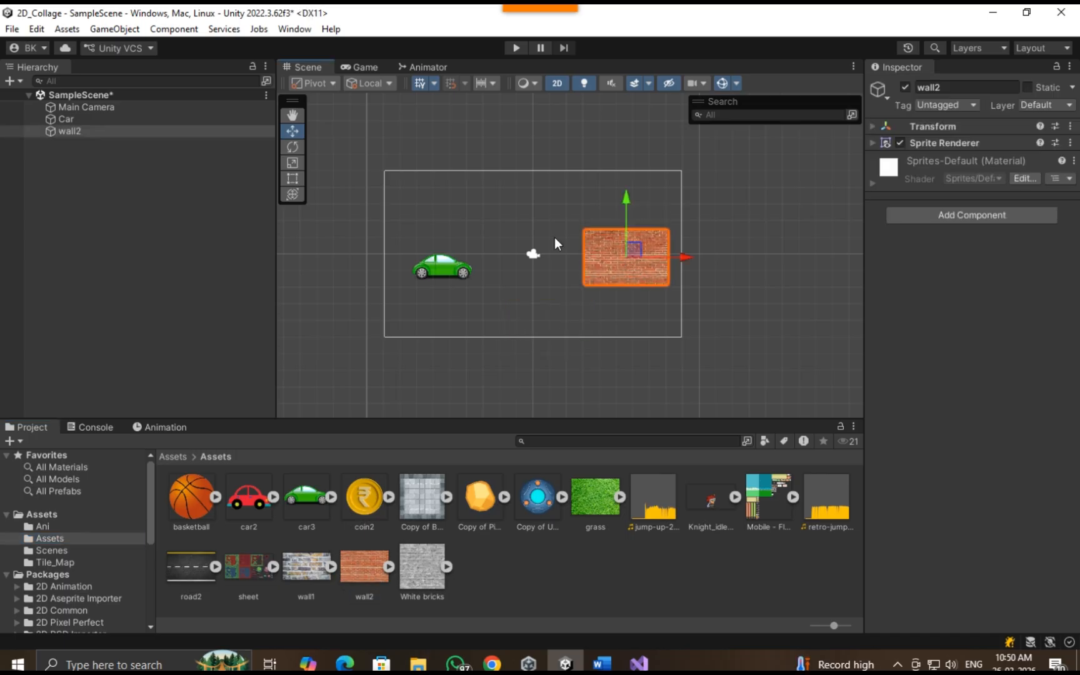
click(363, 65)
click(327, 69)
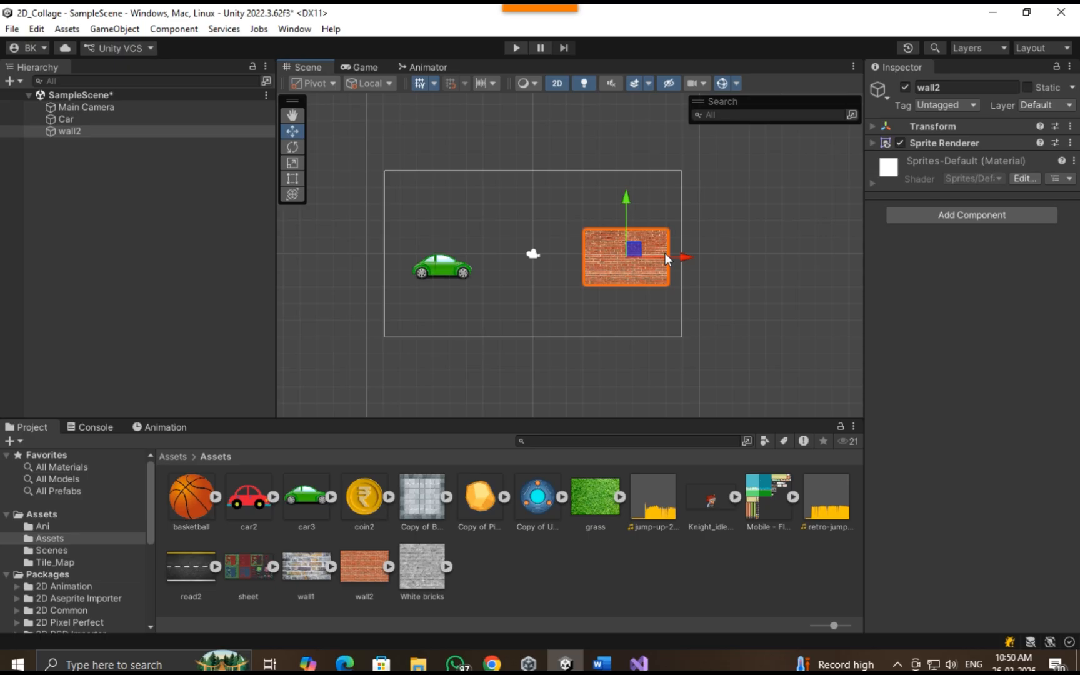
click(292, 163)
drag(626, 256, 703, 255)
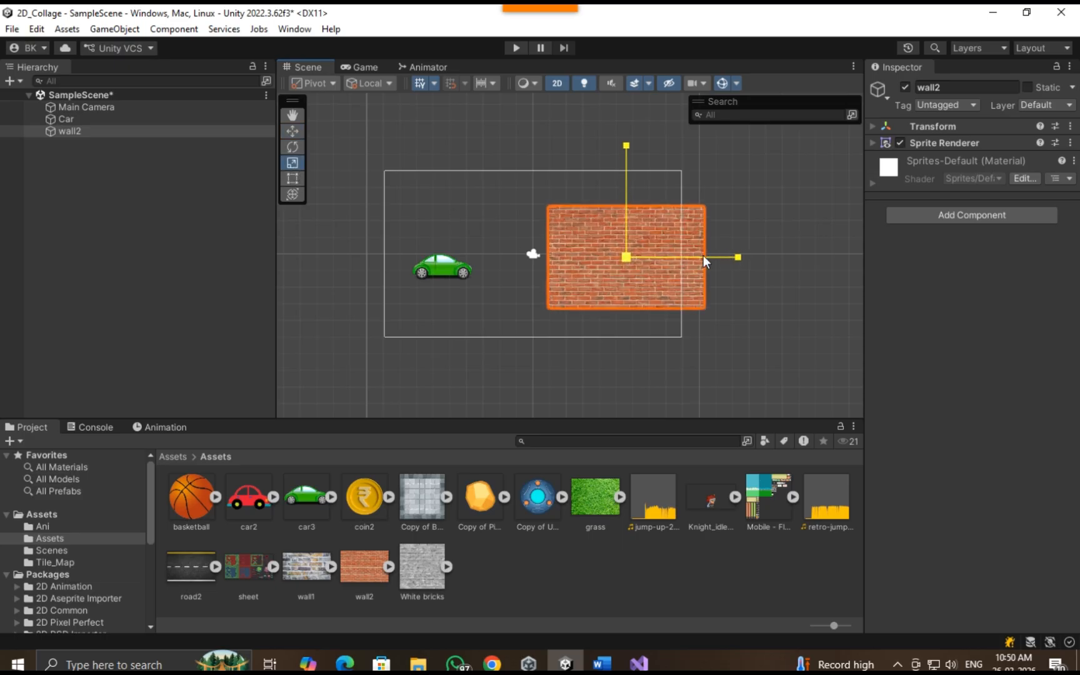
Rotate wall2 by 90 degrees about Z and move it to X 9.85, Y -0.2 at the camera frame's edge.
click(940, 128)
click(1059, 160)
text(90)
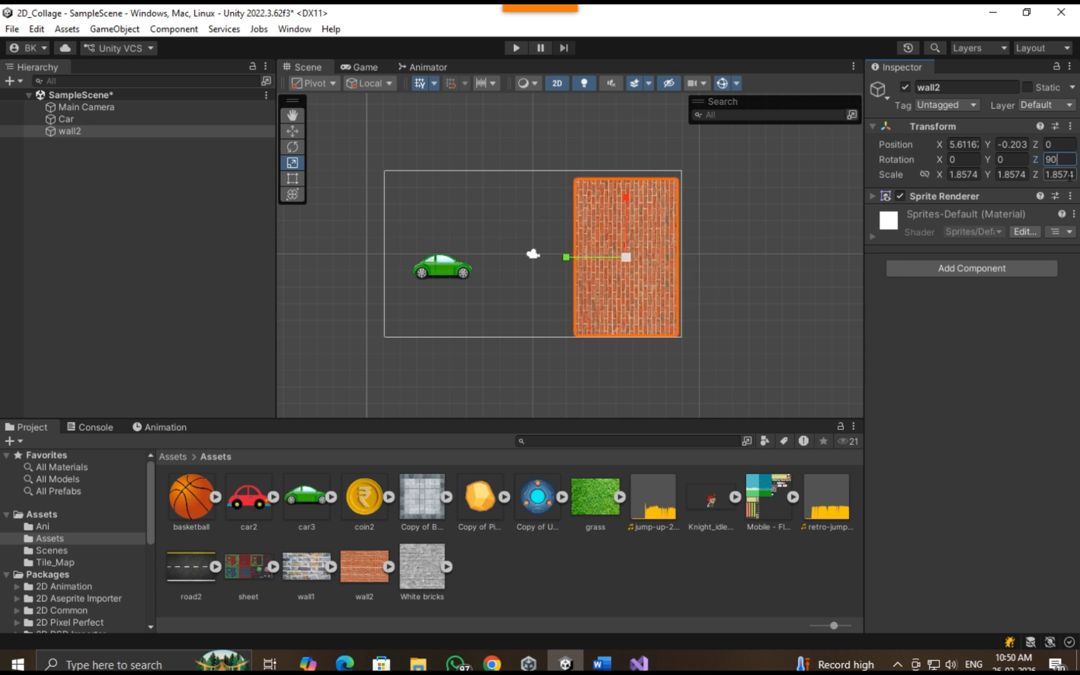
click(292, 130)
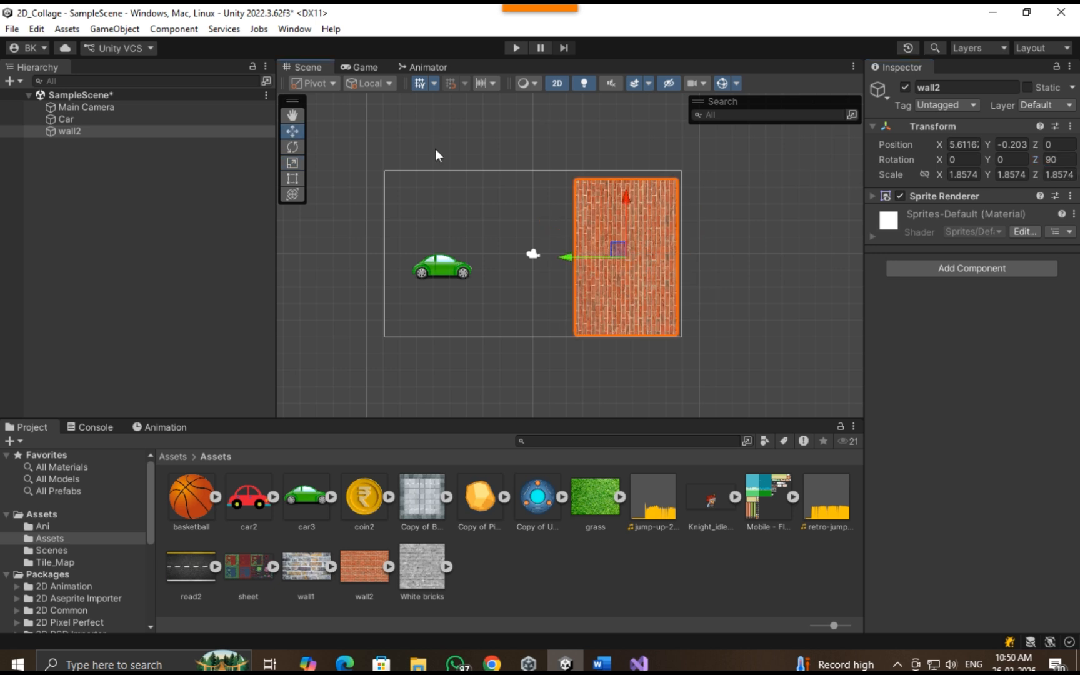
drag(574, 256, 644, 255)
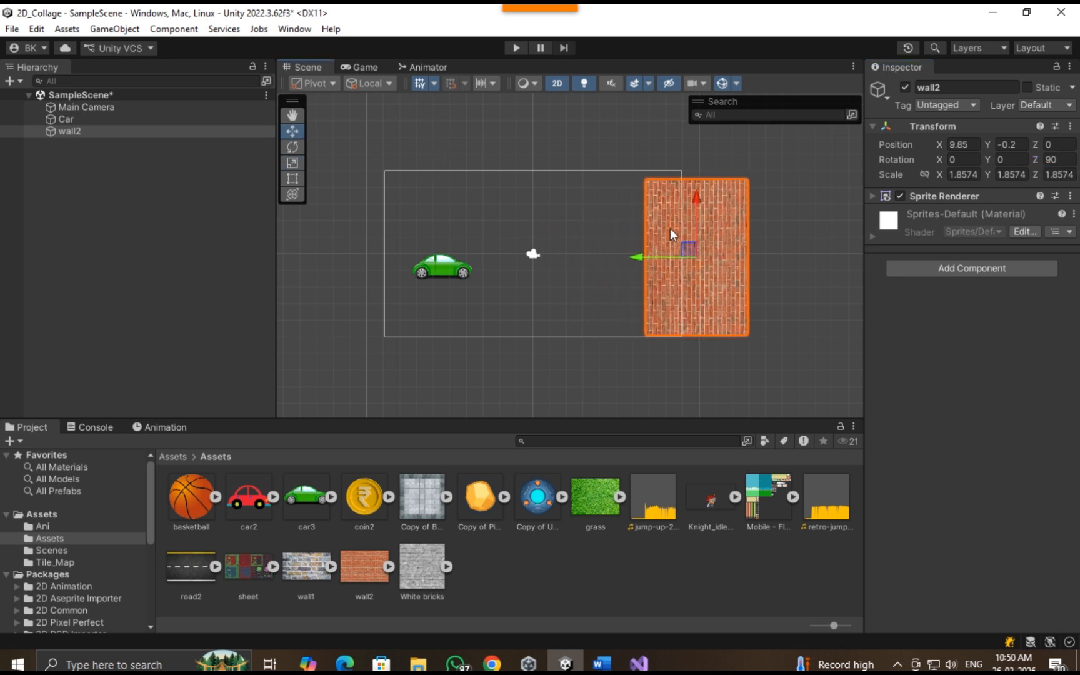
Preview the brick wall in the Game view and delete wall2 from the scene.
click(357, 67)
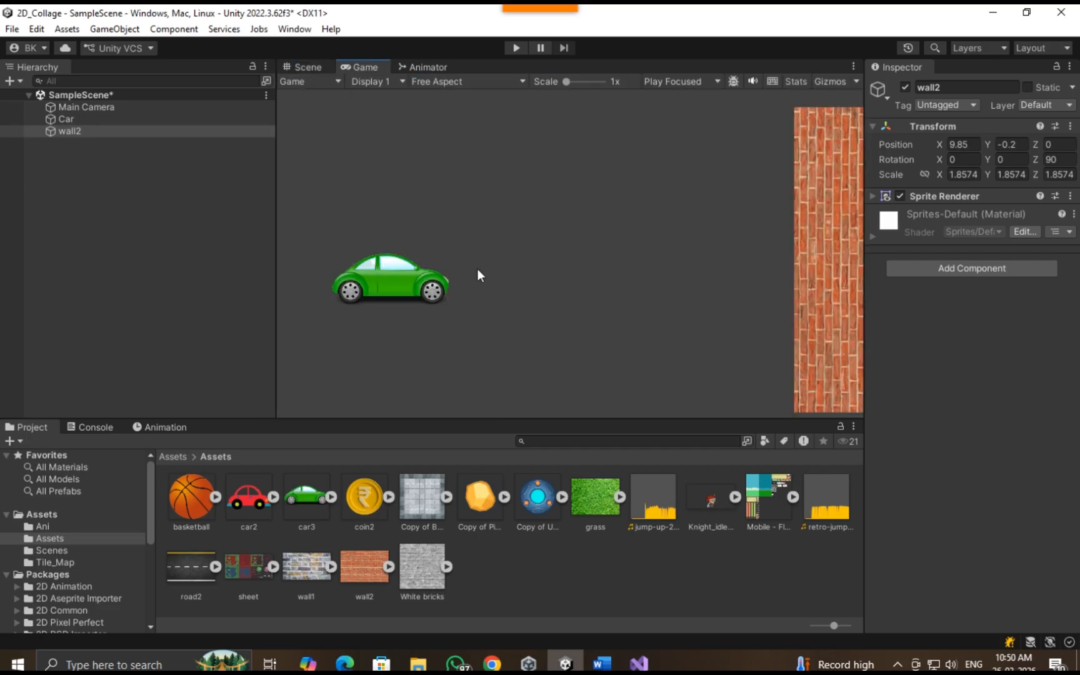
click(298, 68)
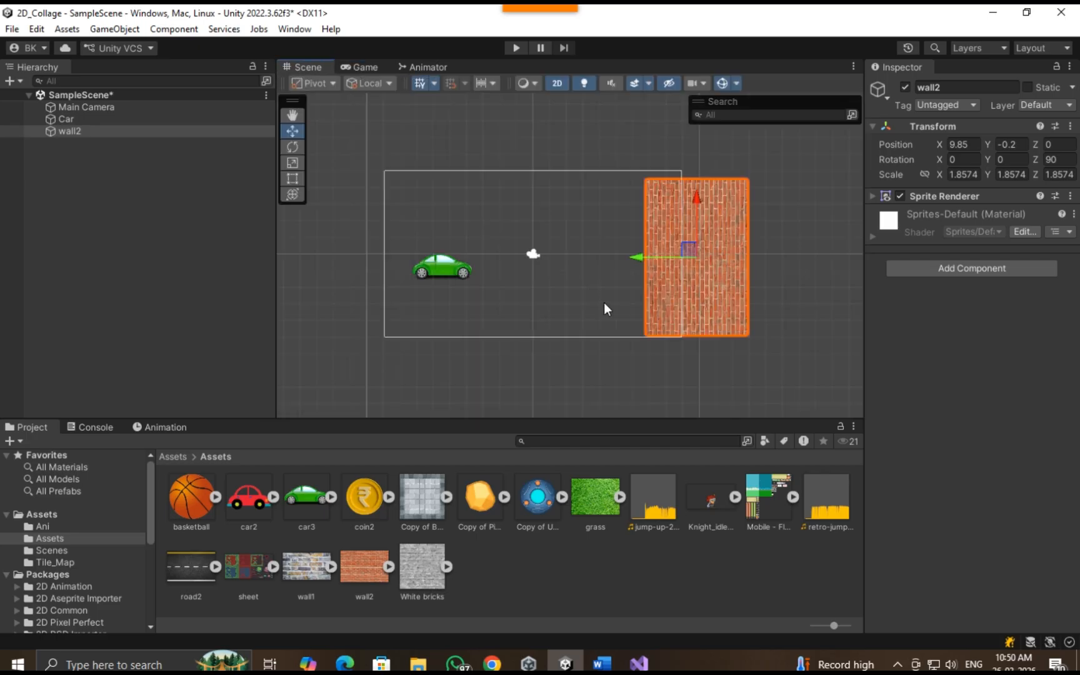
key(Delete)
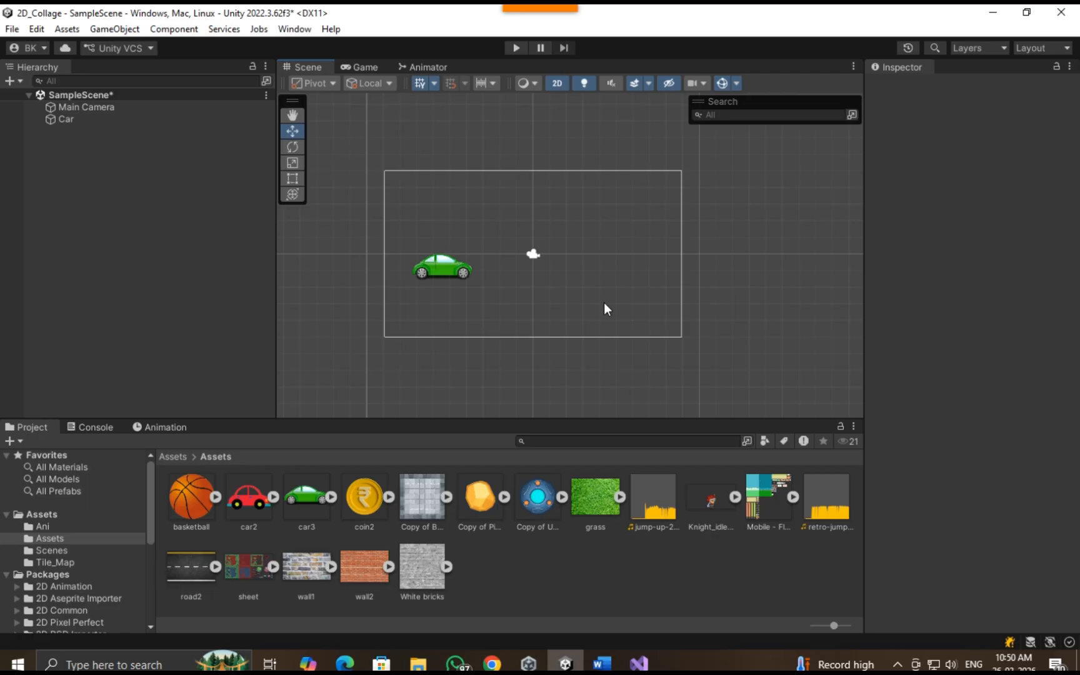
Add a Square 2D sprite to the scene and scale it uniformly to about 13.
right_click(98, 176)
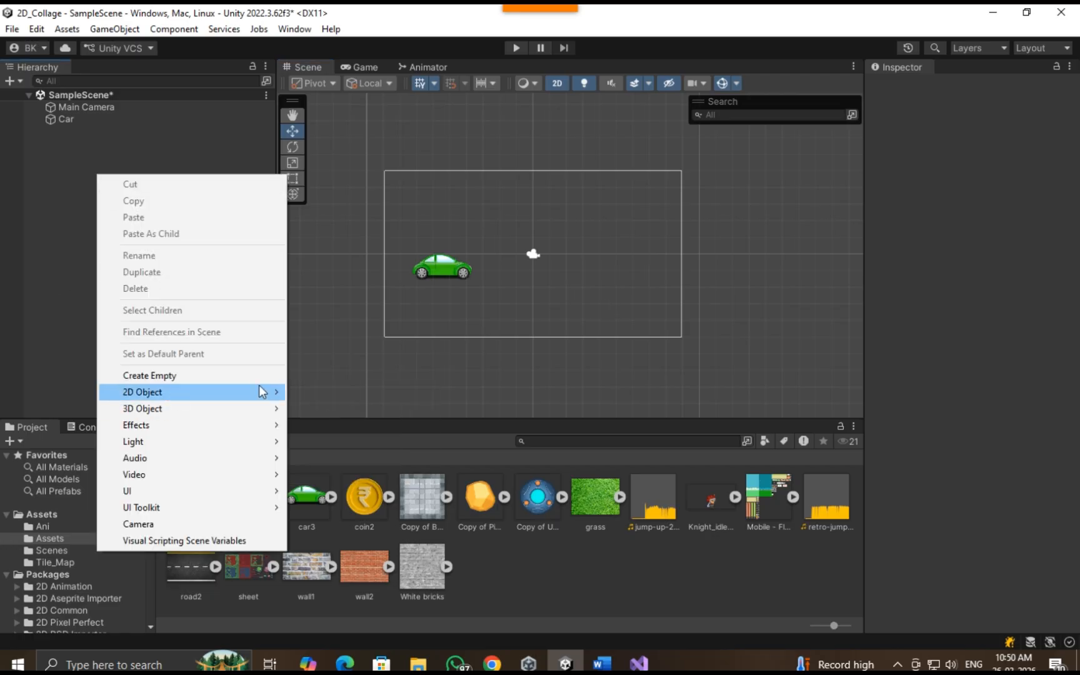
mouse_move(259, 391)
mouse_move(400, 392)
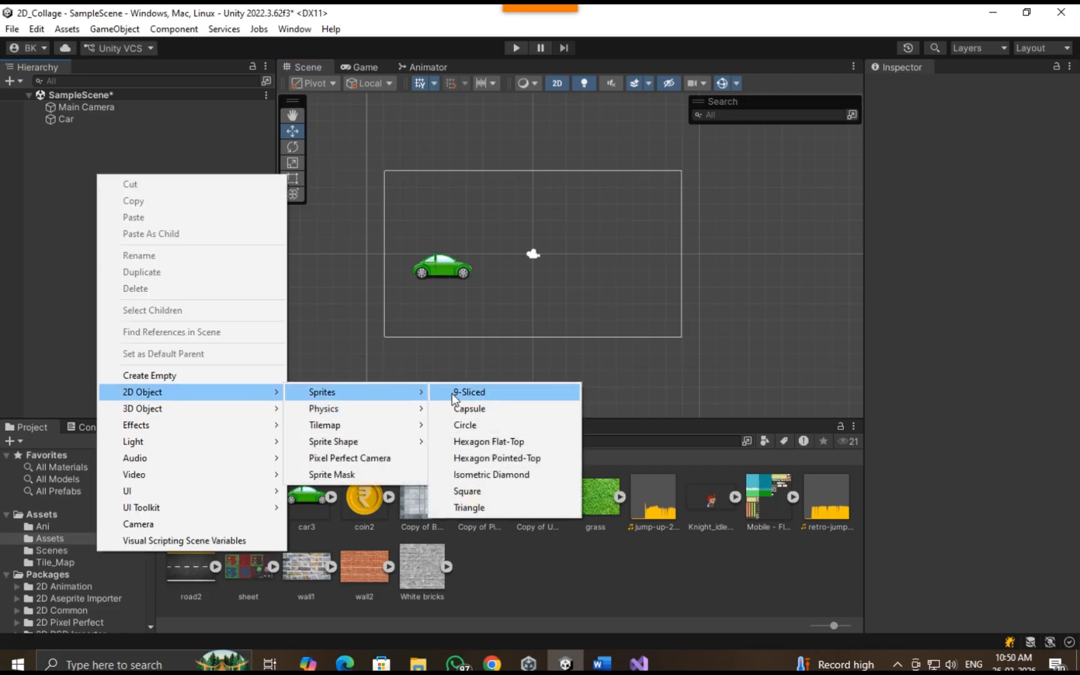
click(466, 491)
drag(611, 254, 765, 384)
click(292, 162)
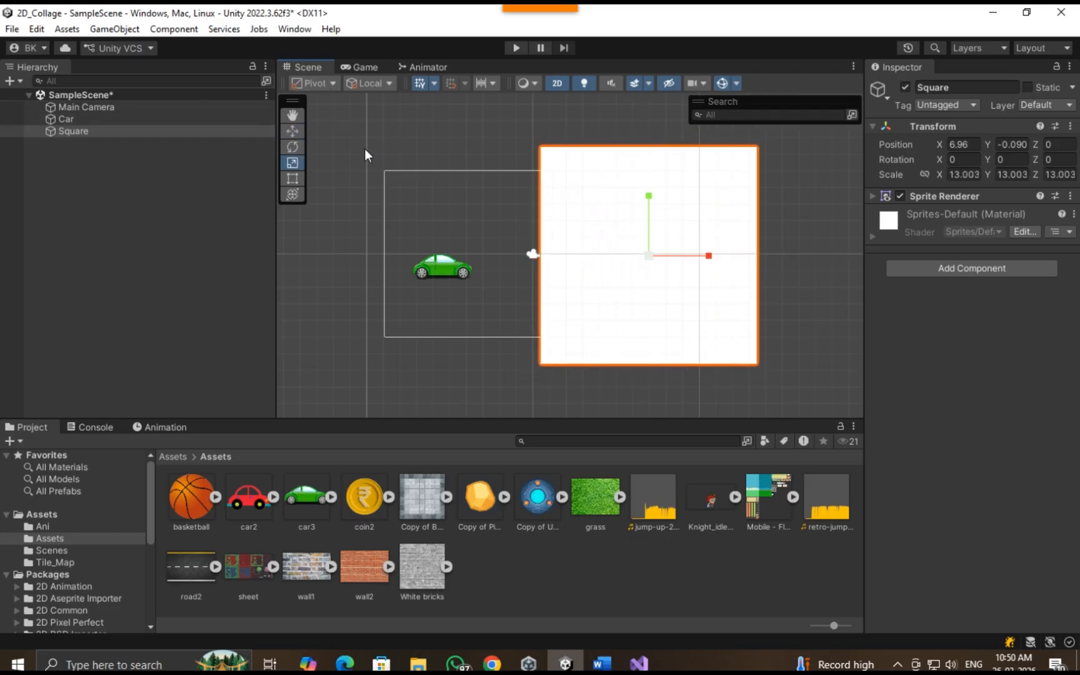
Move the square to about X 12.82 at the camera frame's far edge and preview it in the Game view.
click(292, 131)
drag(697, 256, 795, 257)
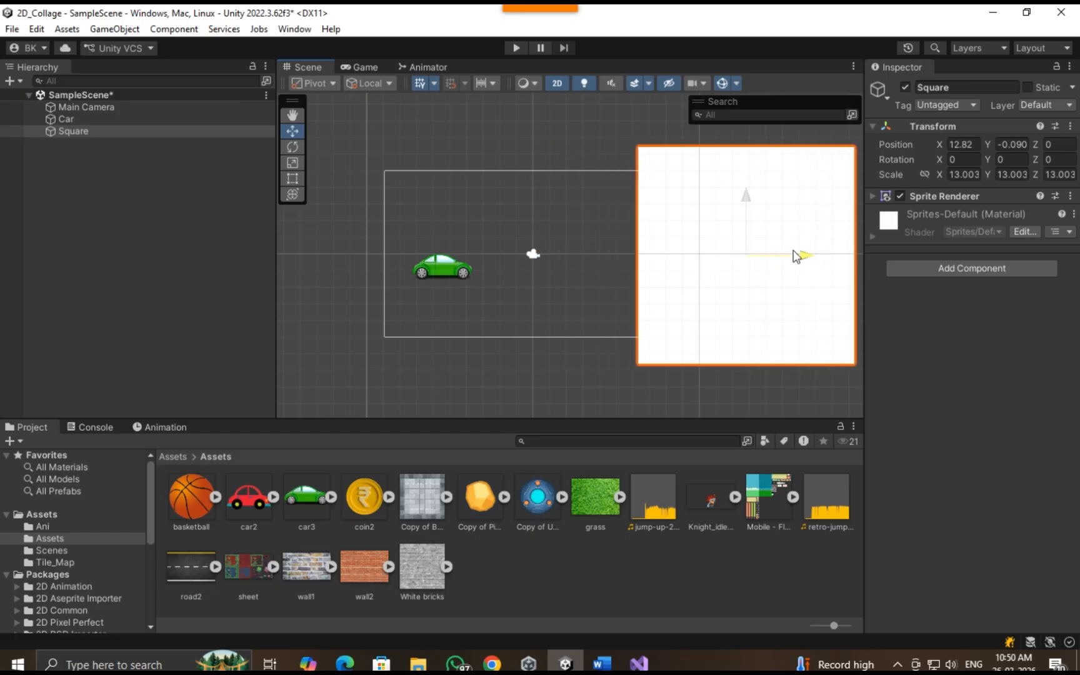
click(375, 68)
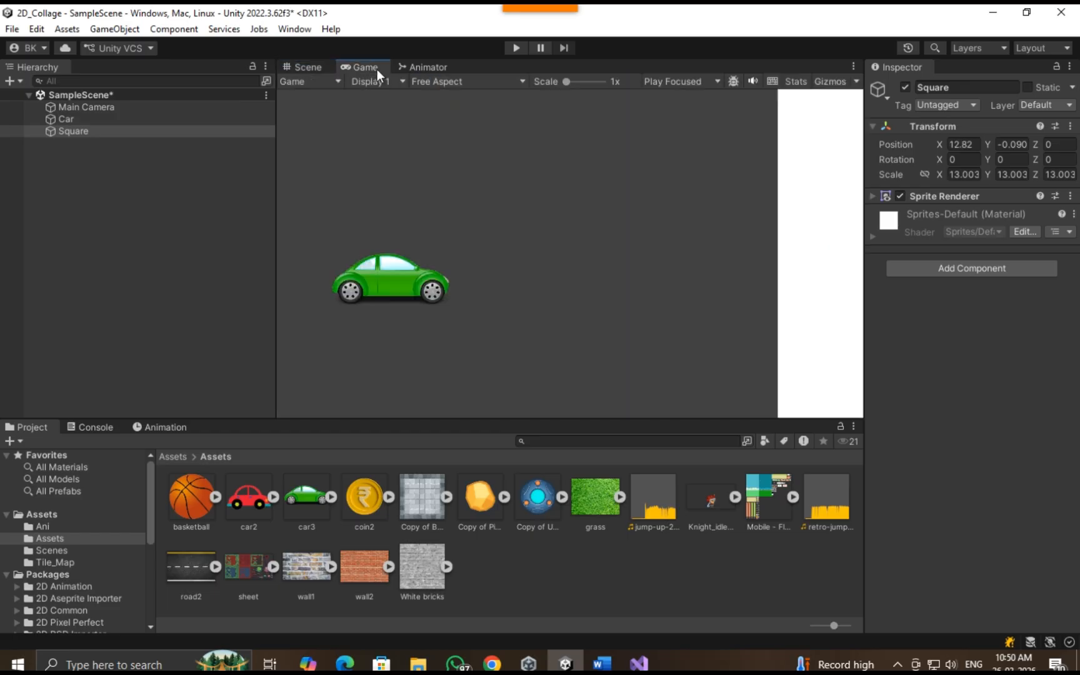
Set the square's Sprite Renderer color to a very dark red.
click(955, 195)
click(990, 228)
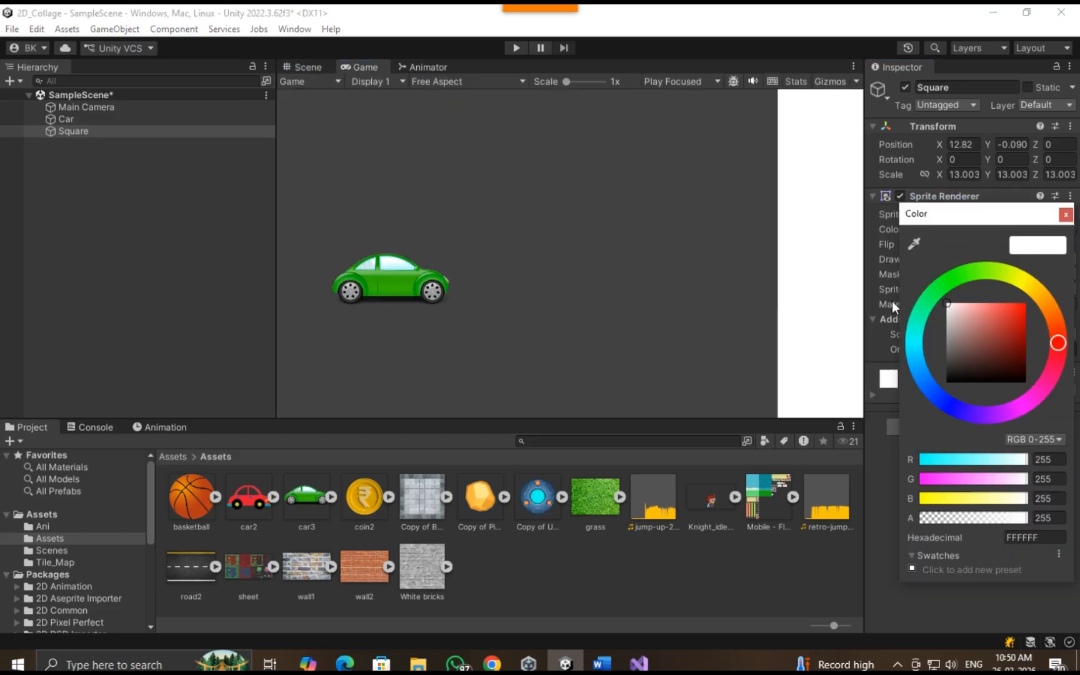
drag(950, 378, 1028, 366)
click(877, 486)
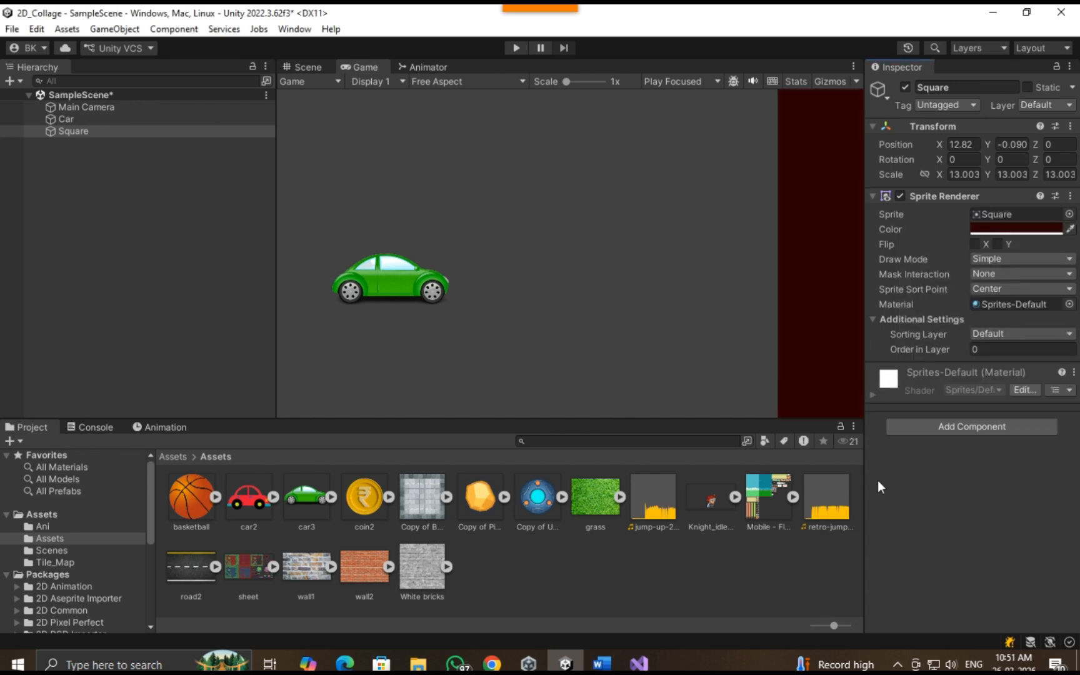
Save the scene, return to the Scene view and collapse the square's Transform and Sprite Renderer components.
click(284, 73)
scroll(726, 333, down, 3)
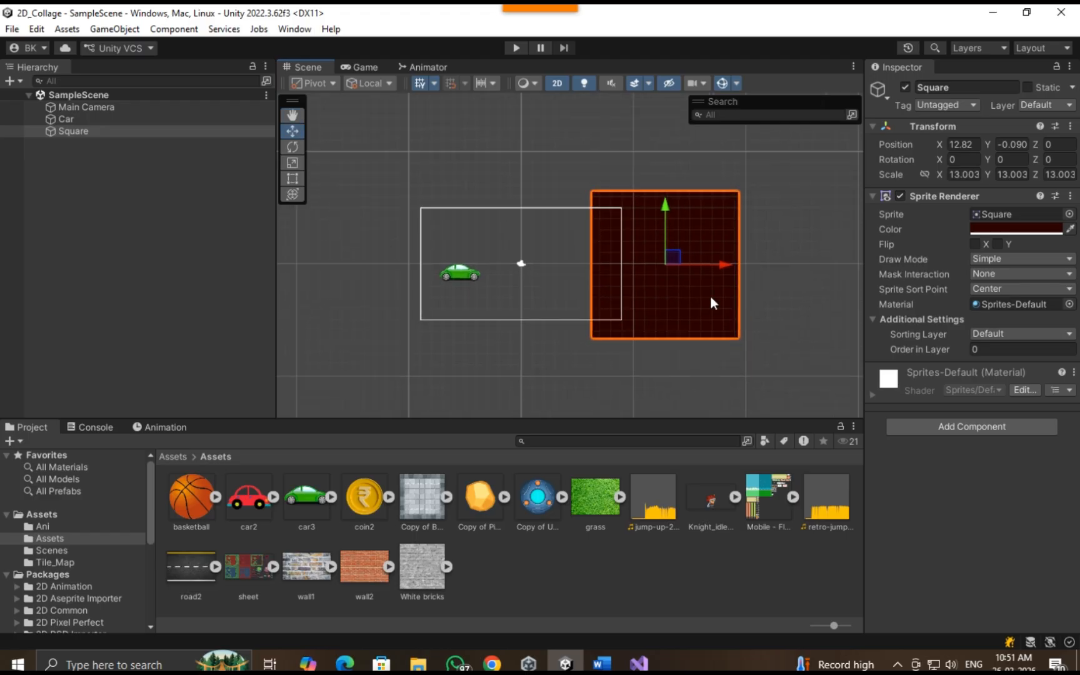
click(937, 191)
click(928, 128)
scroll(616, 264, up, 1)
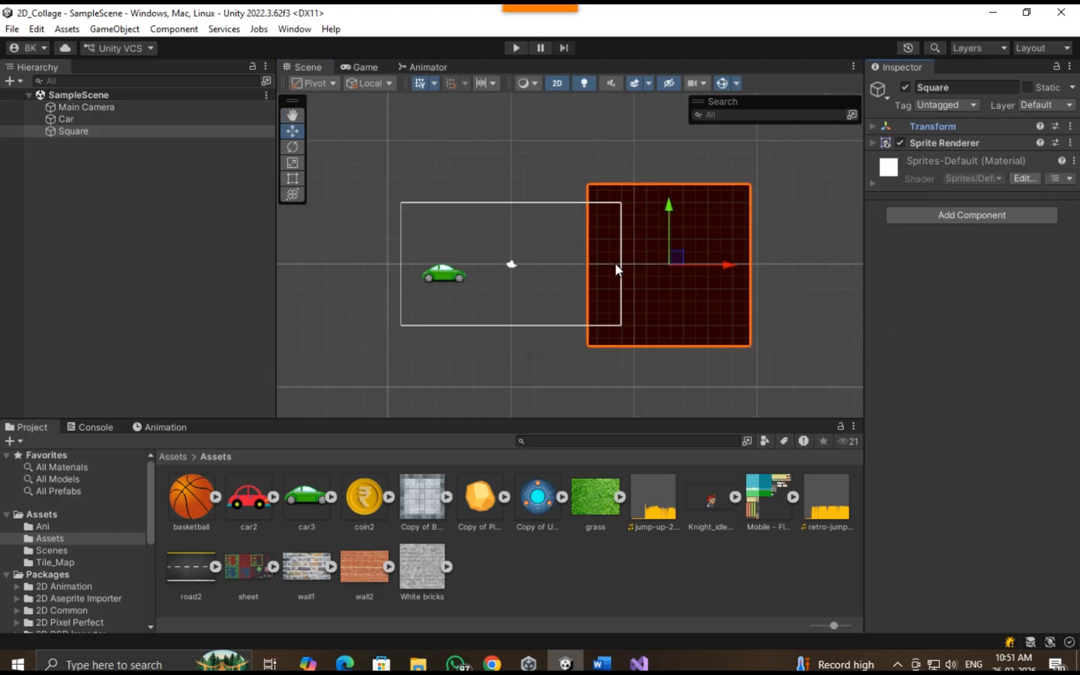
scroll(569, 279, up, 2)
scroll(569, 278, up, 1)
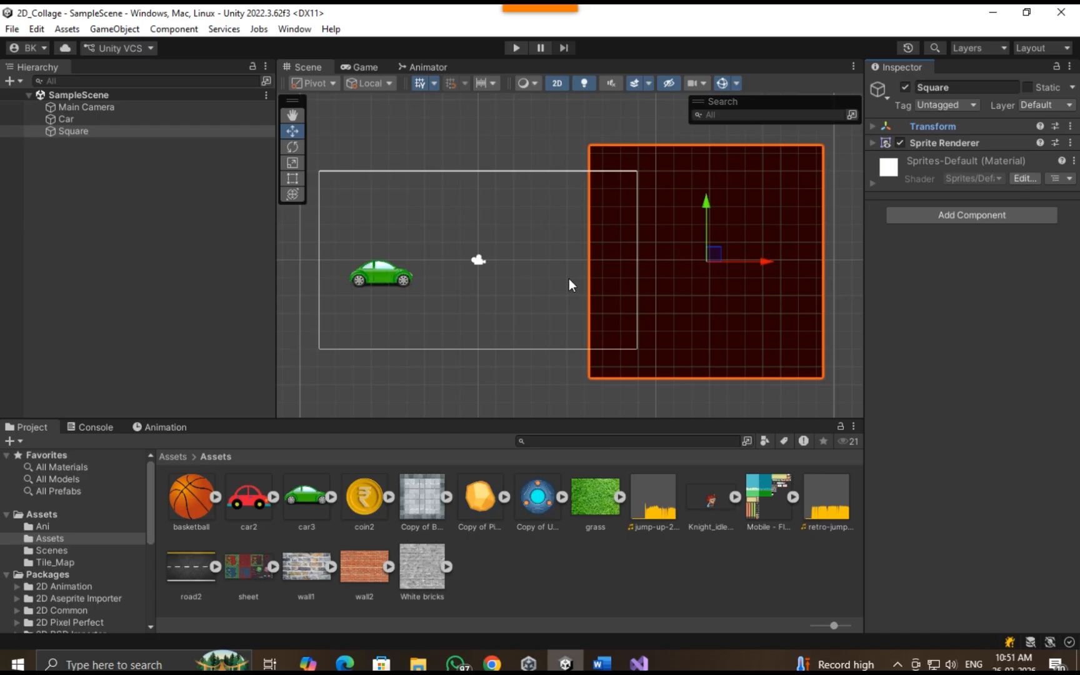
Check the car's components, add a Box Collider 2D to the square, and save the scene.
click(395, 275)
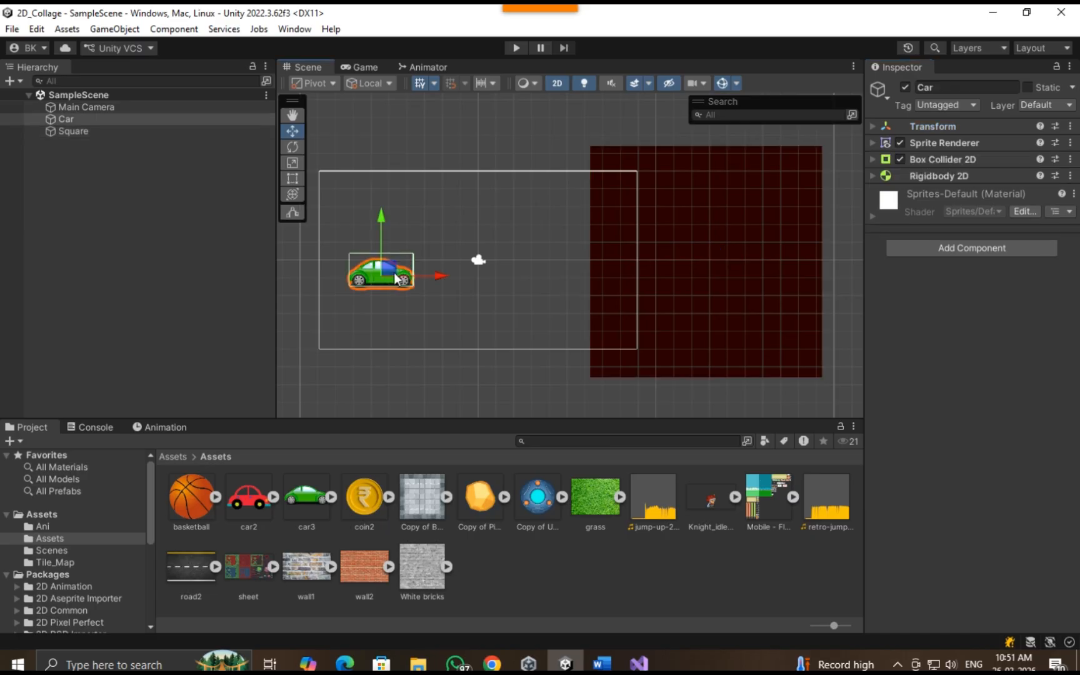
click(745, 282)
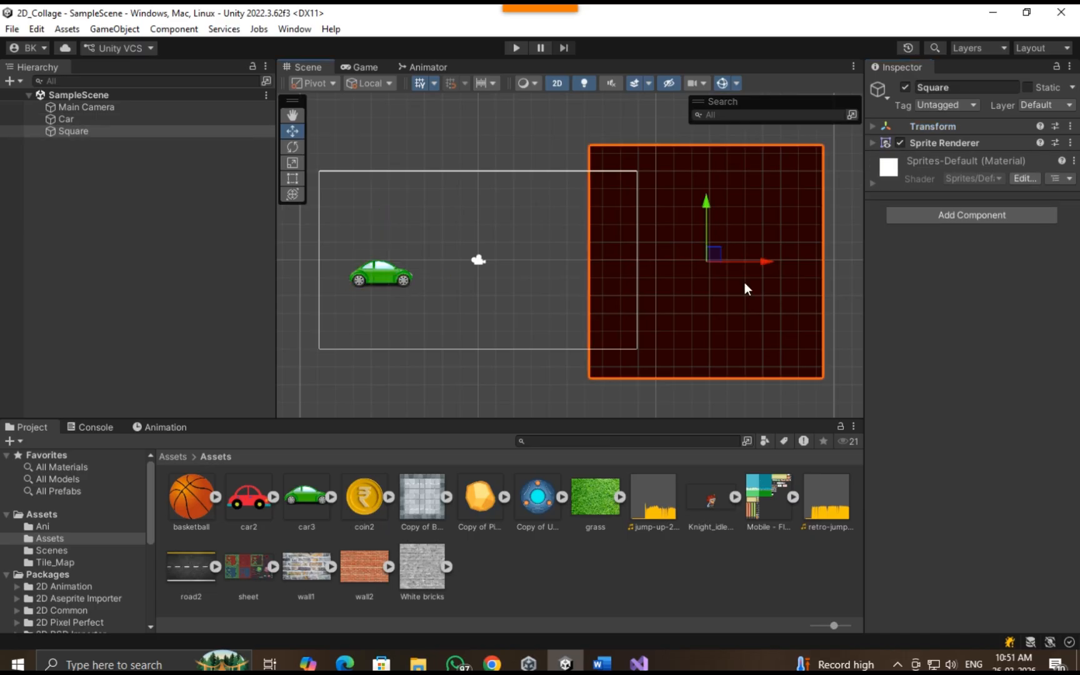
click(907, 221)
text(r)
text(bo)
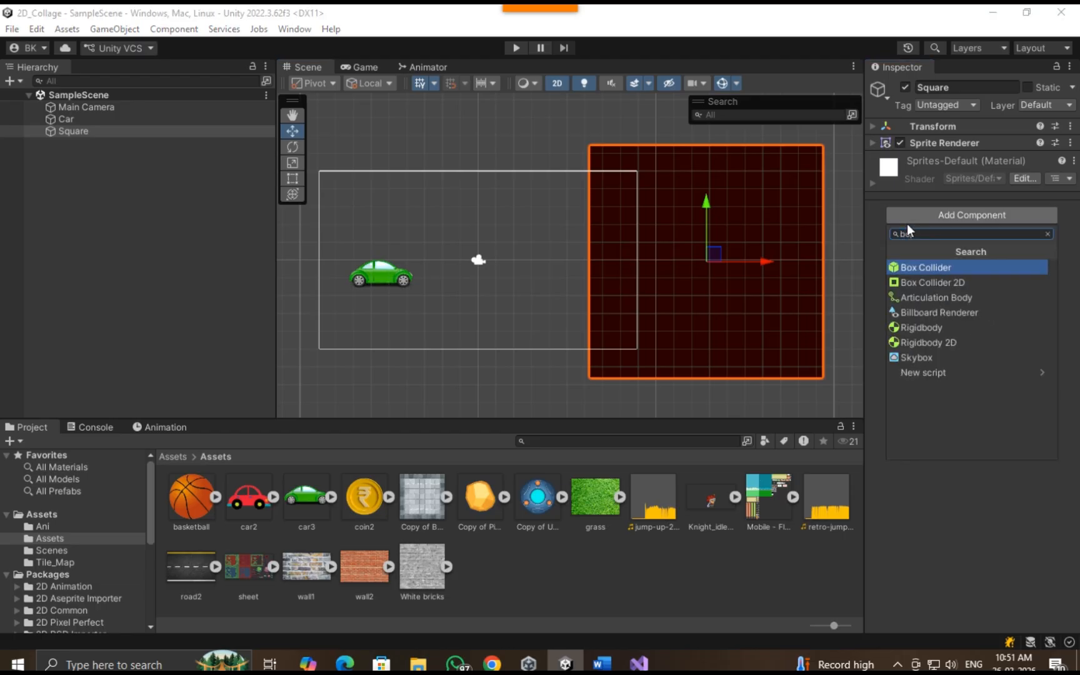
key(Down)
key(Return)
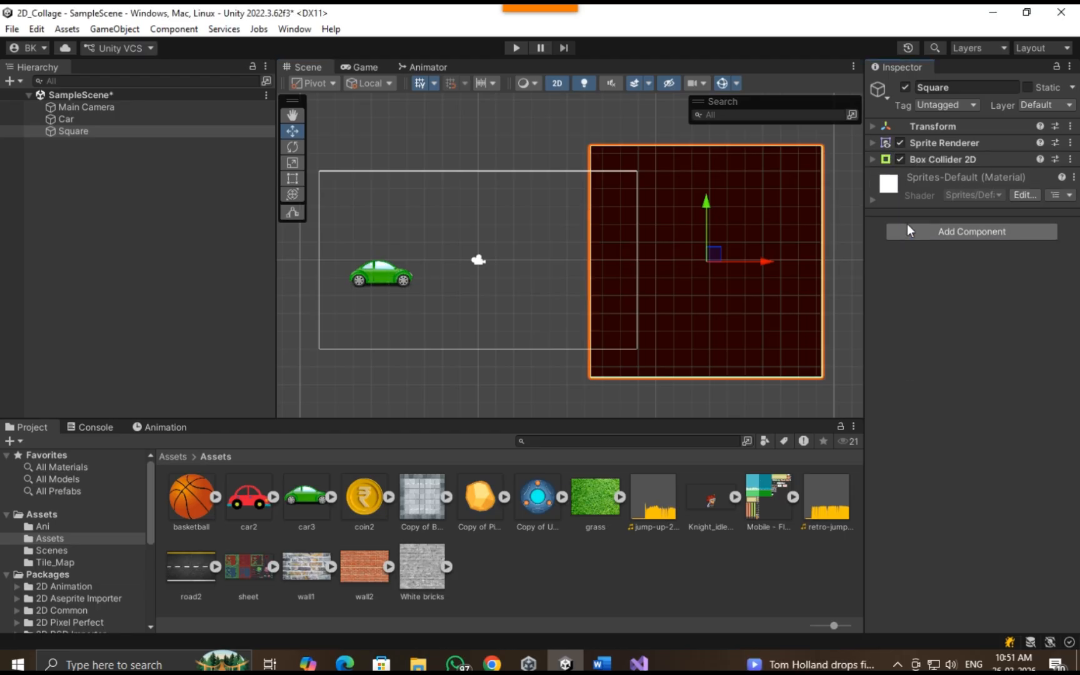
key(ctrl+s)
Compare the physics components on the car and the square, dismissing the chat notification that covers them.
click(382, 275)
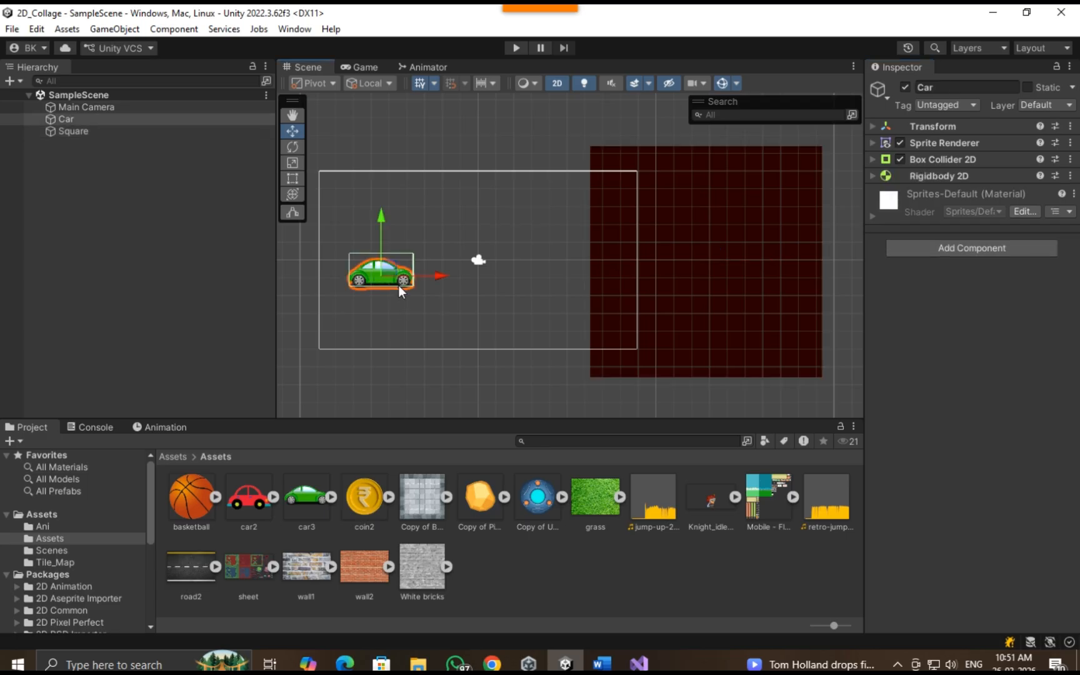
click(694, 283)
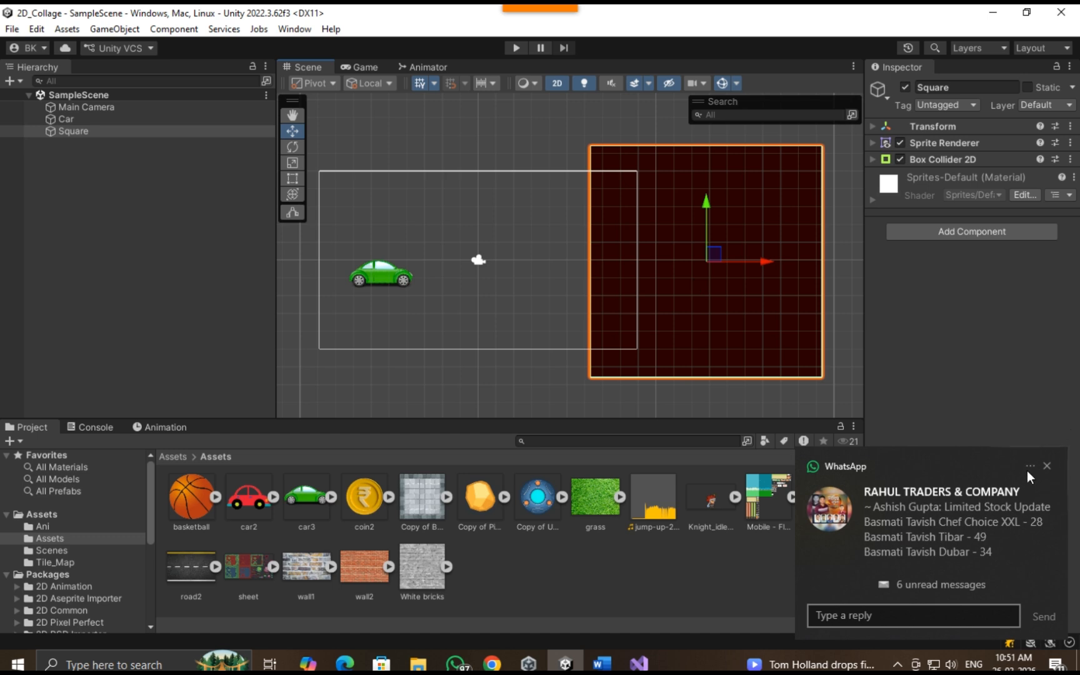
click(1045, 466)
click(966, 445)
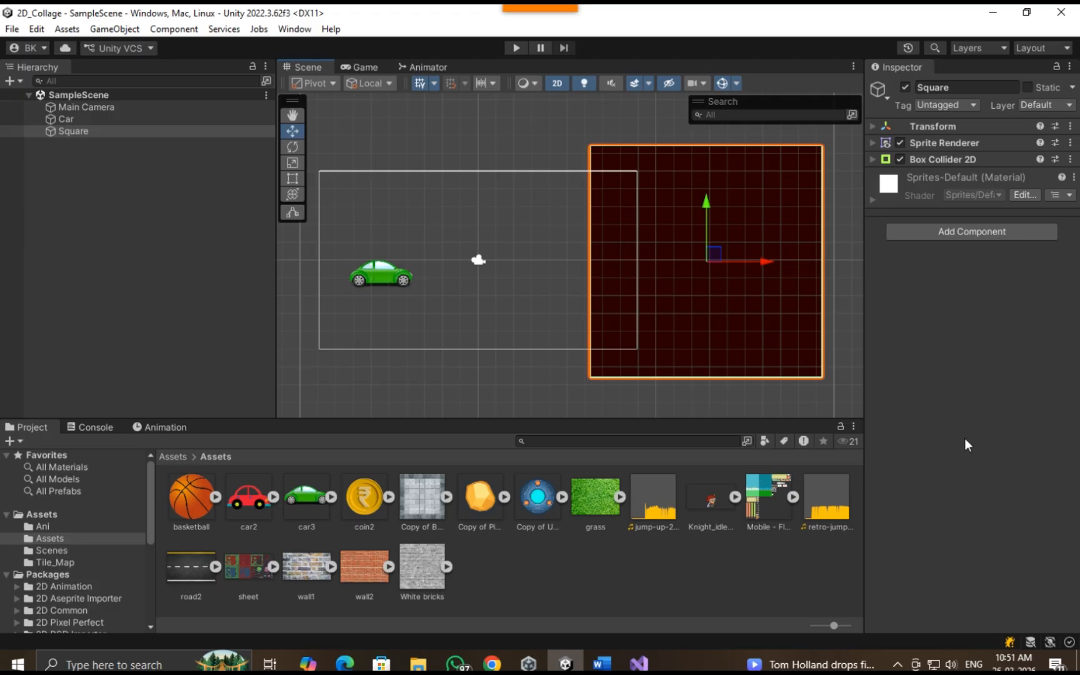
click(376, 280)
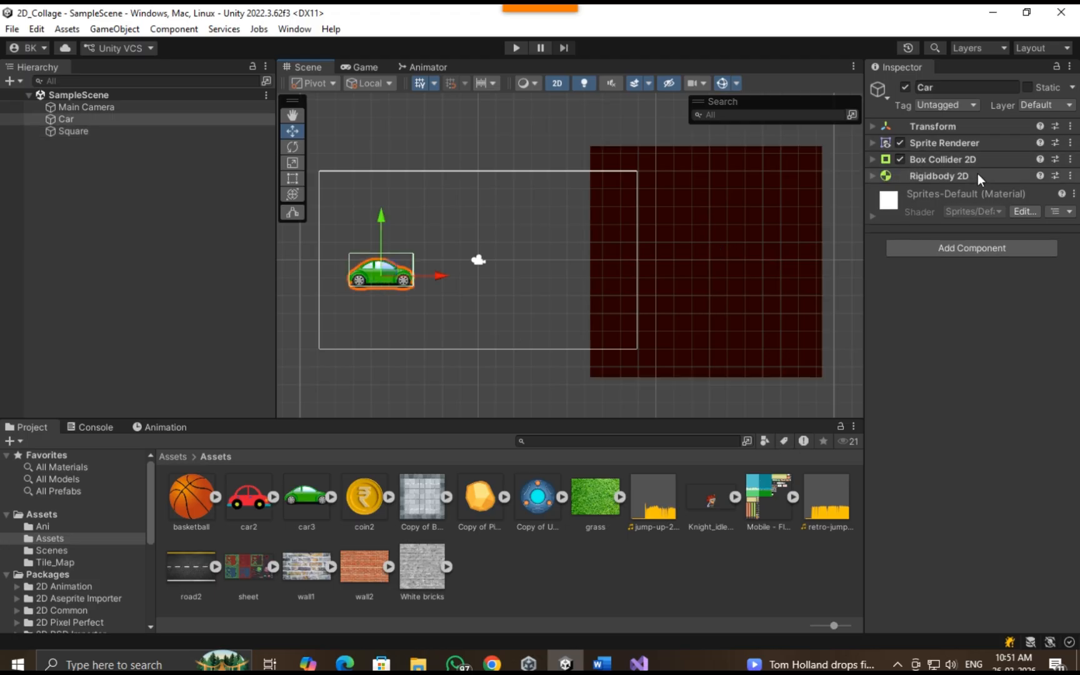
click(636, 301)
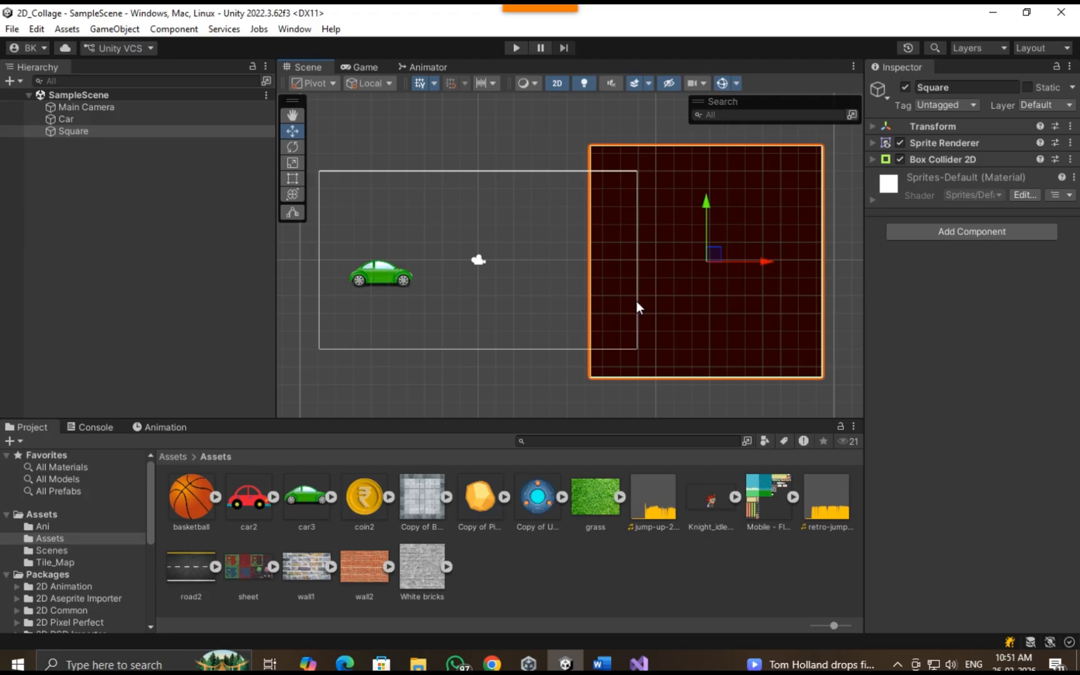
Add a Text - TextMeshPro UI object to the scene, import TMP Essentials, and close the importer.
click(80, 514)
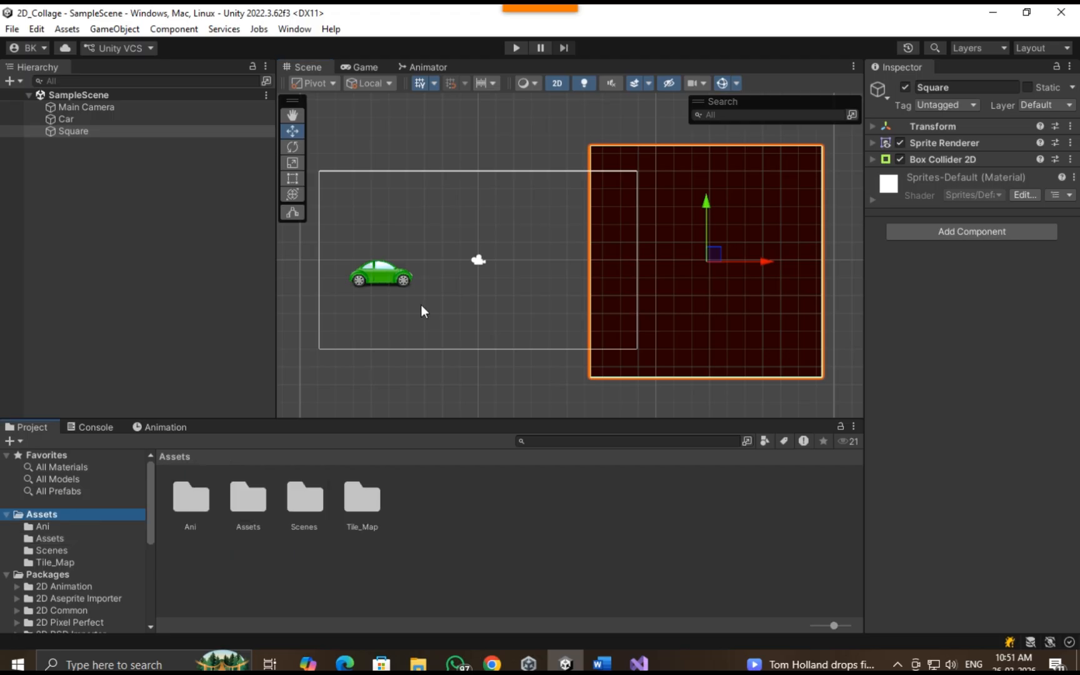
click(472, 587)
click(35, 210)
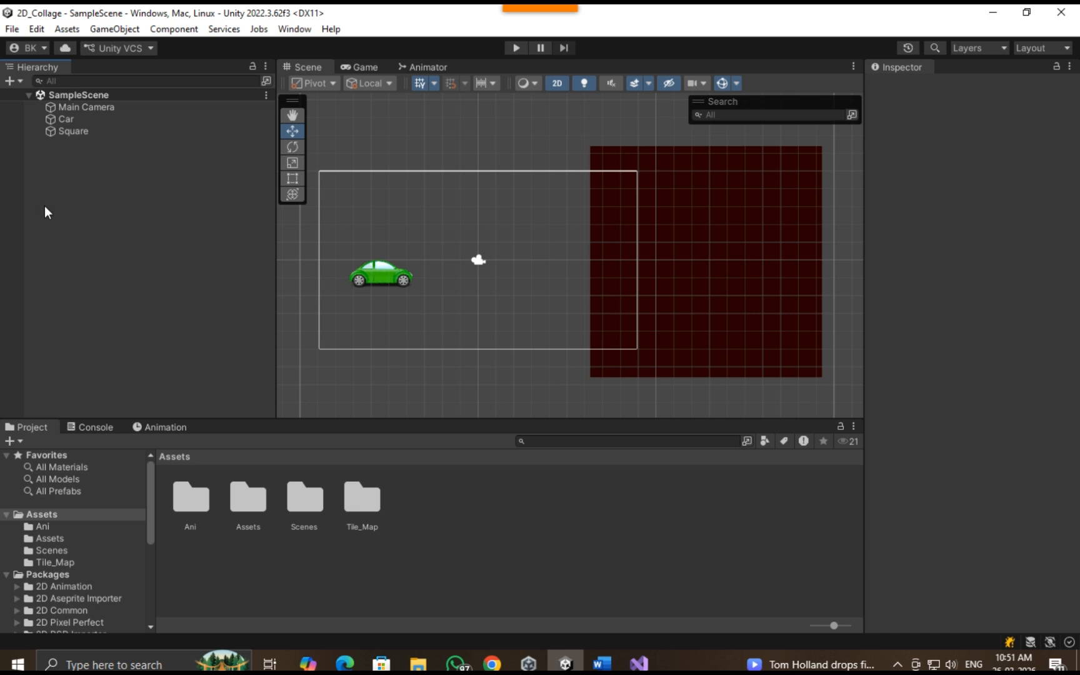
right_click(113, 186)
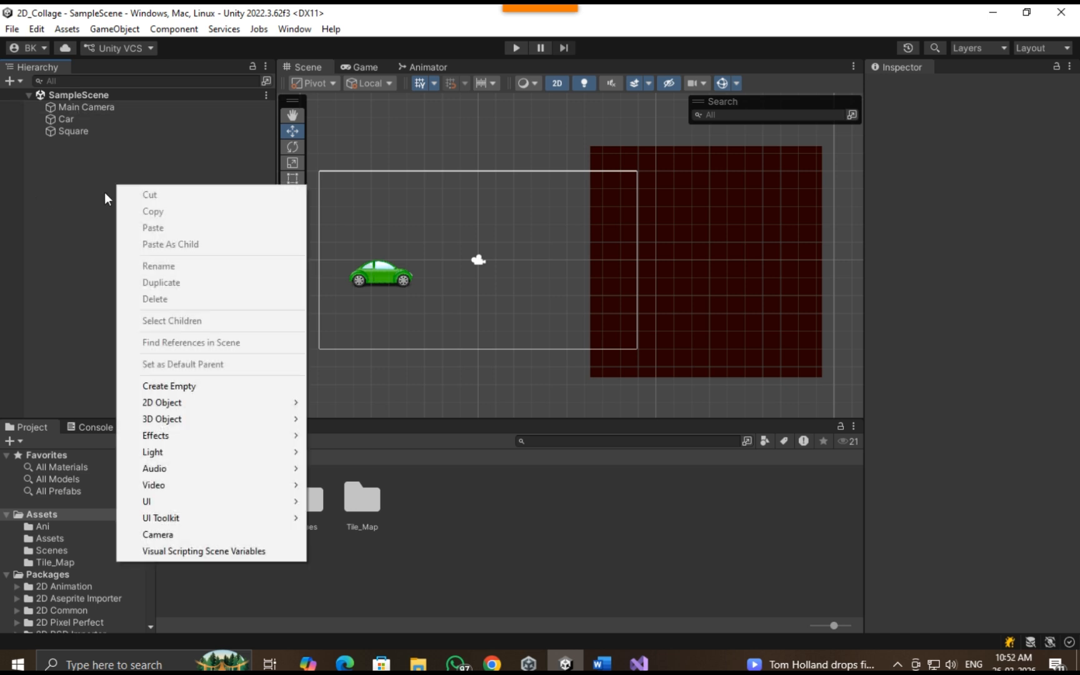
mouse_move(238, 503)
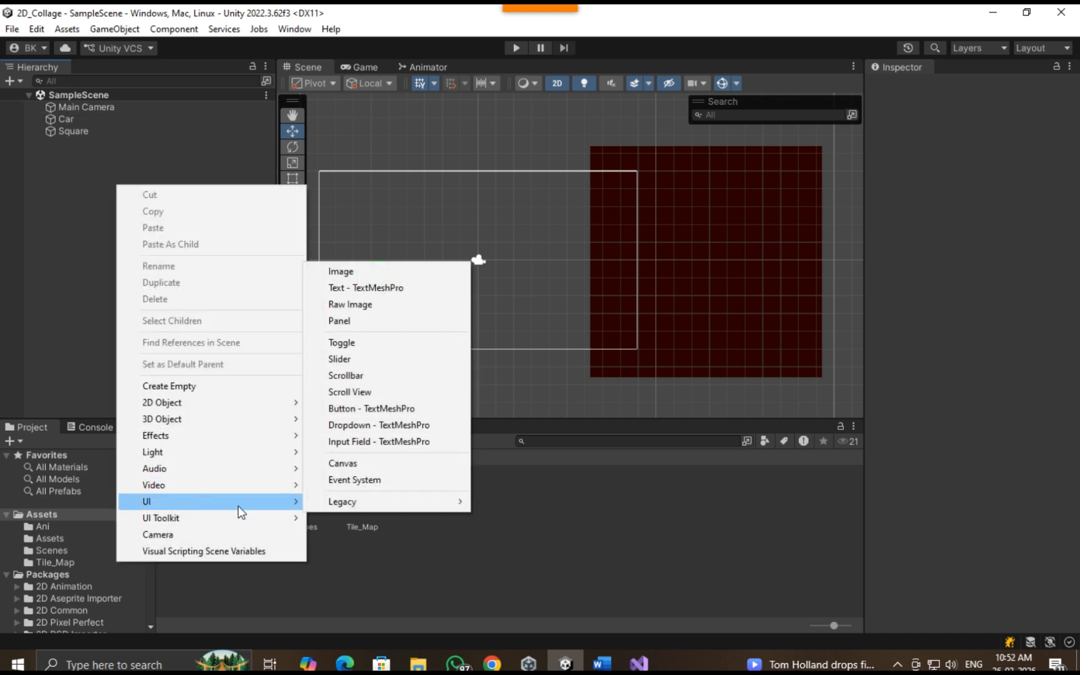
click(348, 288)
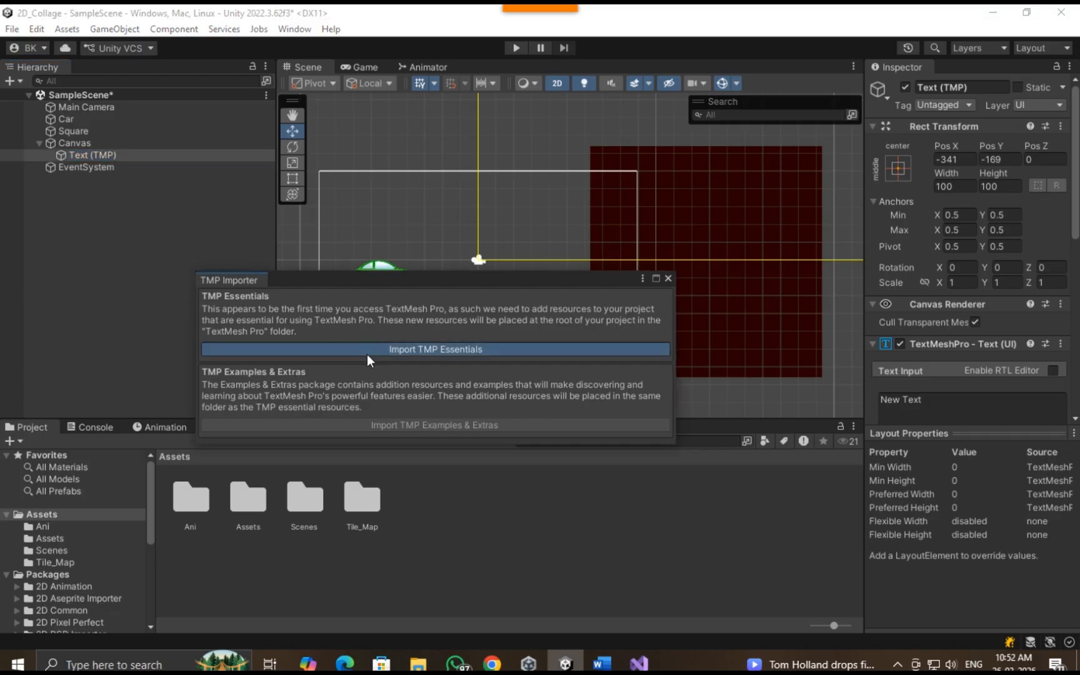
click(367, 351)
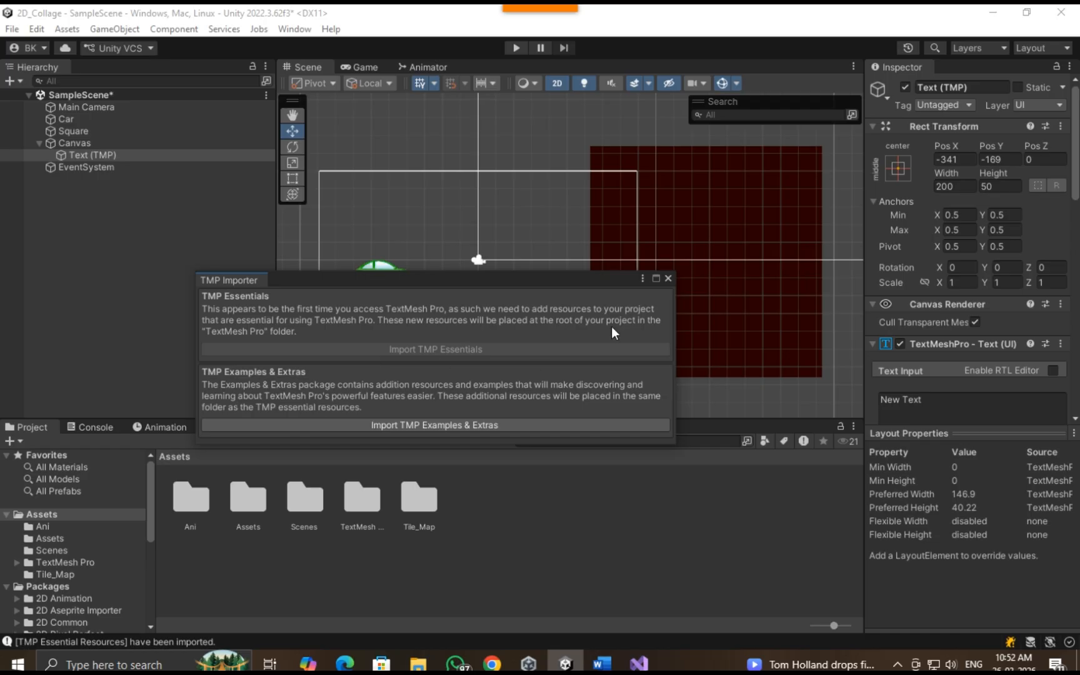
click(667, 278)
Move Text (TMP) to about X -4, Y 105 in the canvas's upper middle and preview it in the Game view.
click(137, 156)
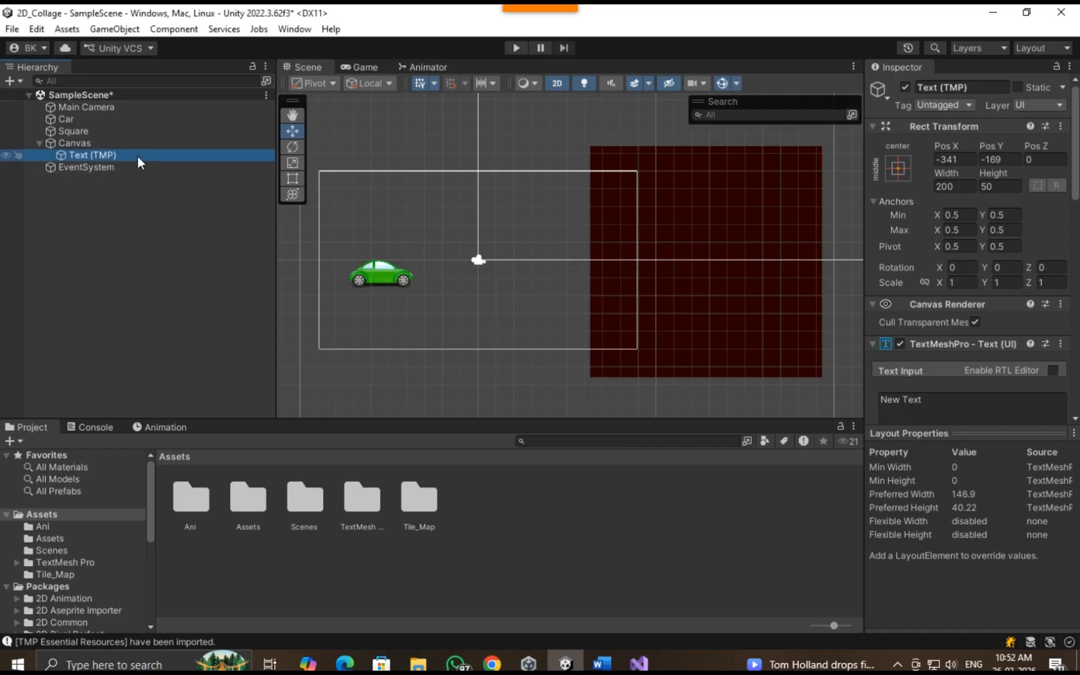
double_click(137, 156)
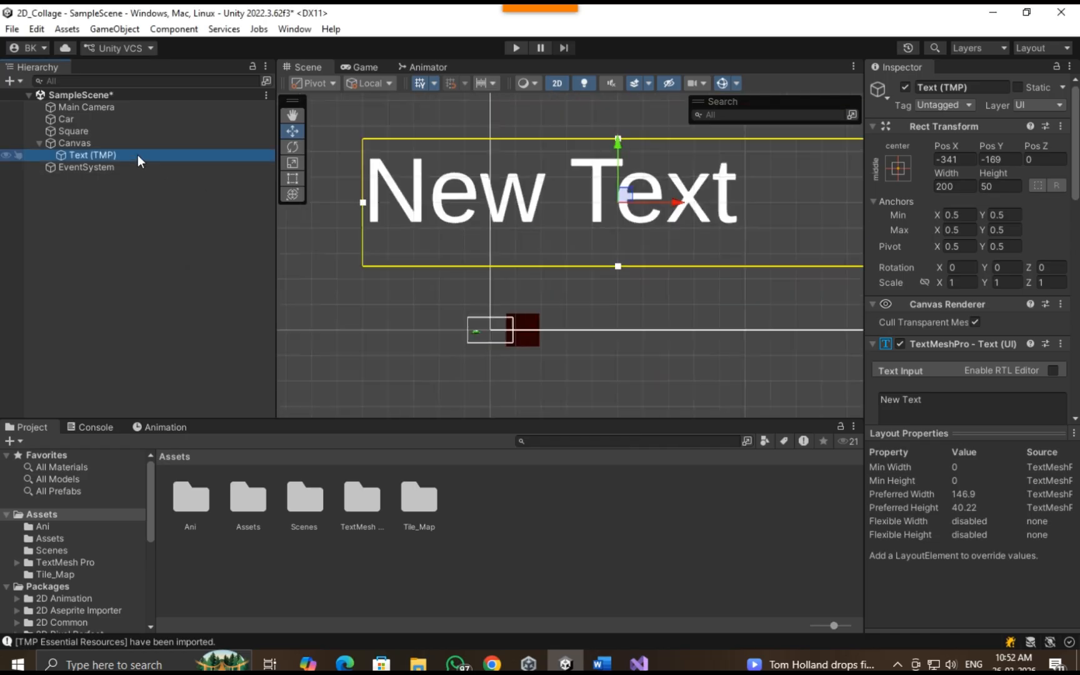
click(368, 66)
click(303, 67)
scroll(520, 292, down, 5)
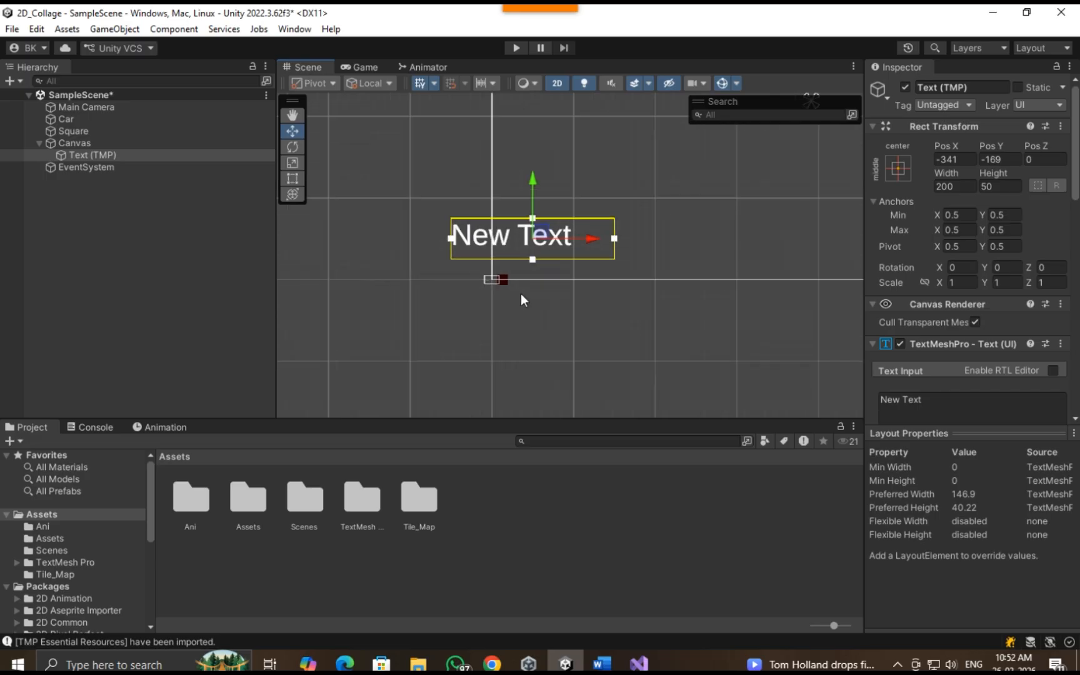
scroll(608, 281, down, 4)
middle_drag(603, 285, 491, 305)
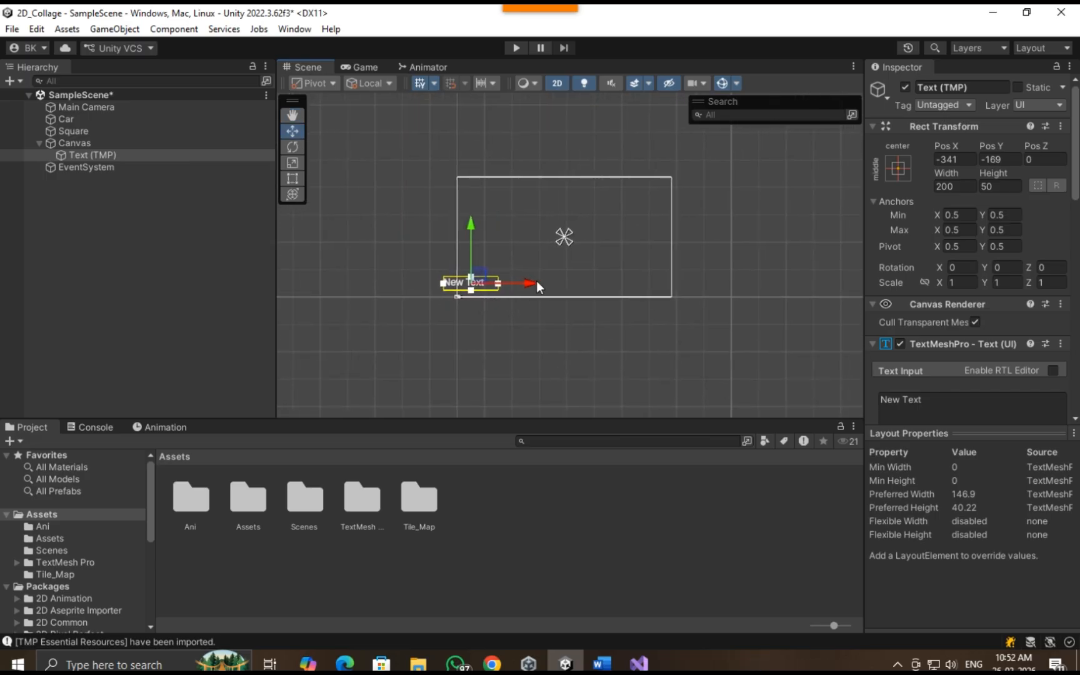
drag(534, 282, 617, 263)
drag(563, 238, 564, 147)
click(387, 62)
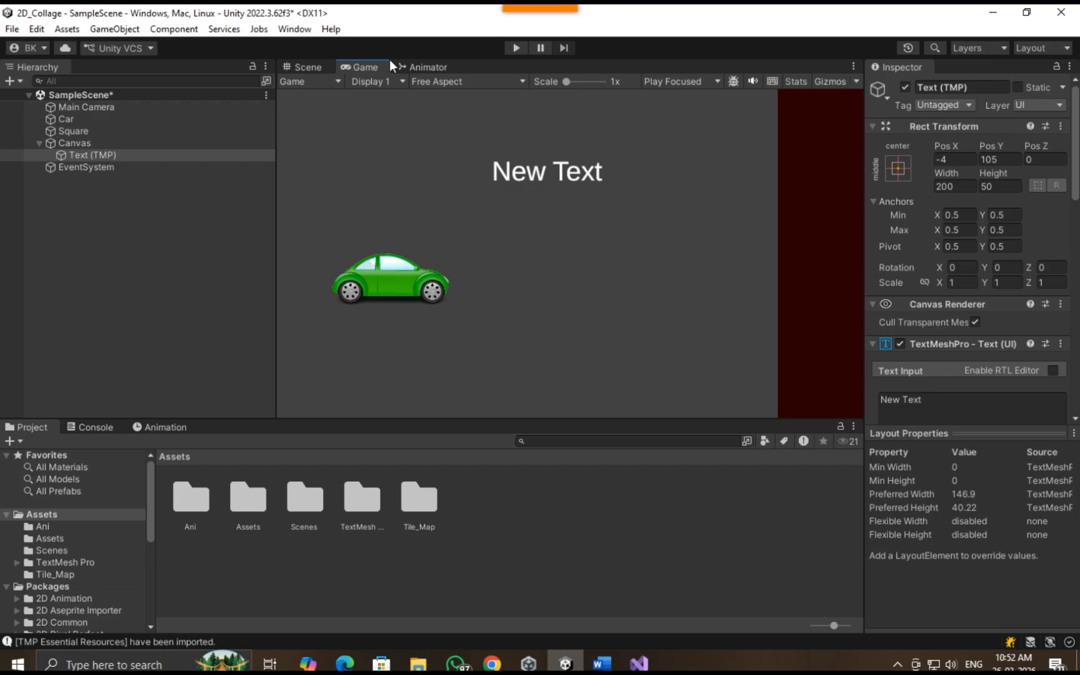
Clear the default content of Text (TMP) so it is blank and save the scene.
click(299, 67)
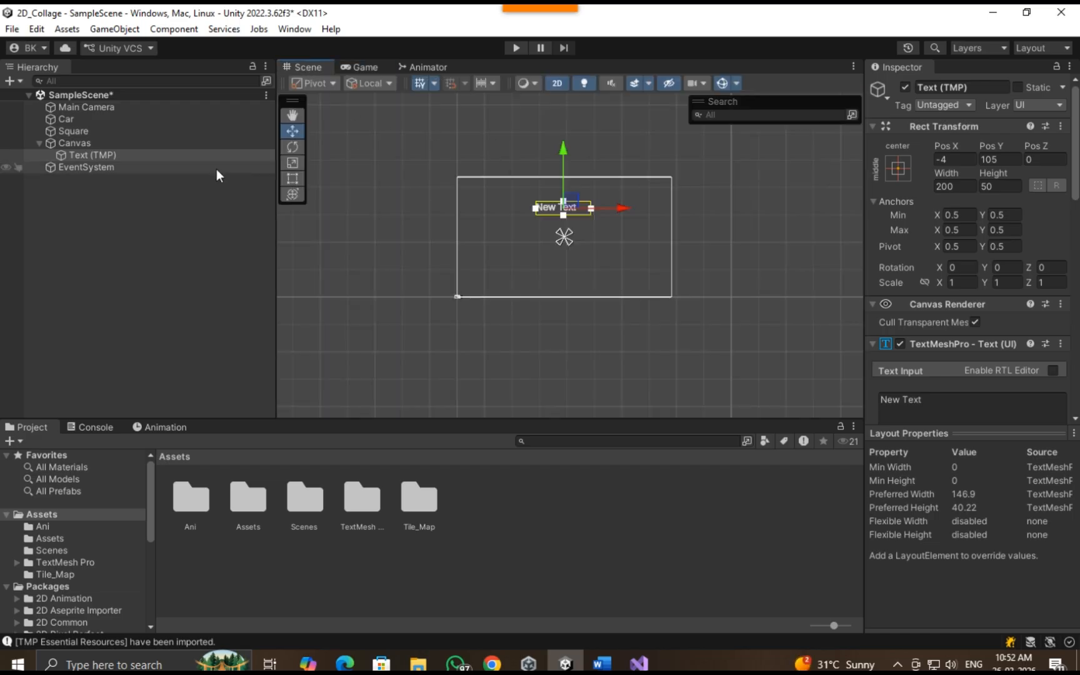
click(115, 157)
scroll(1074, 344, down, 3)
scroll(1000, 281, down, 5)
scroll(969, 250, up, 1)
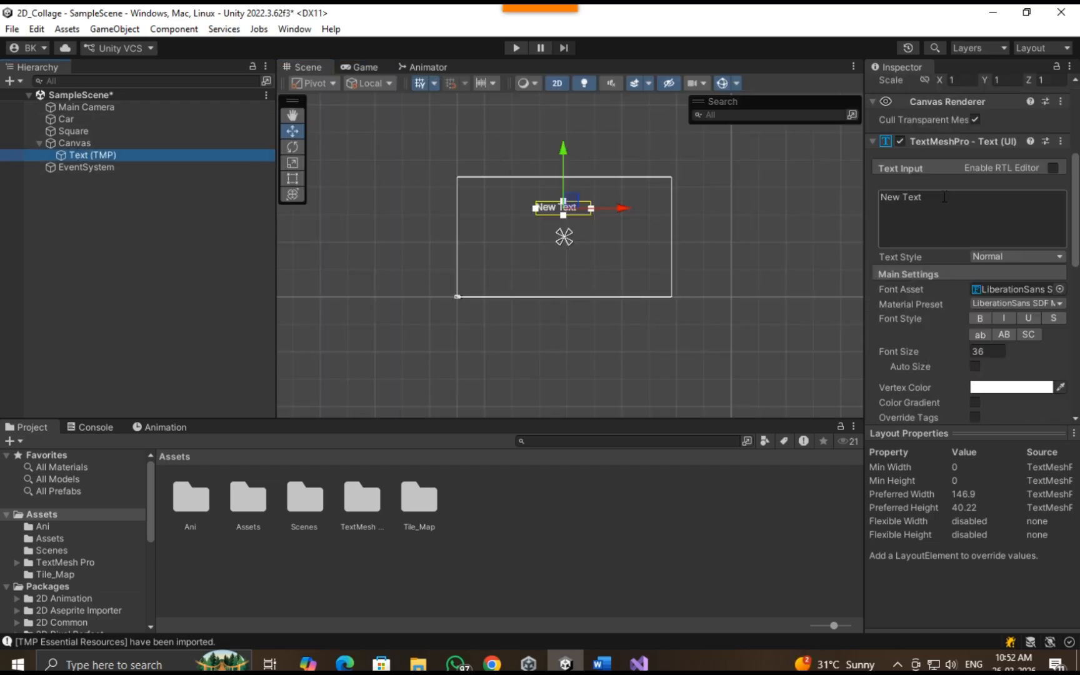
click(945, 197)
key(BackSpace)
key(ctrl+s)
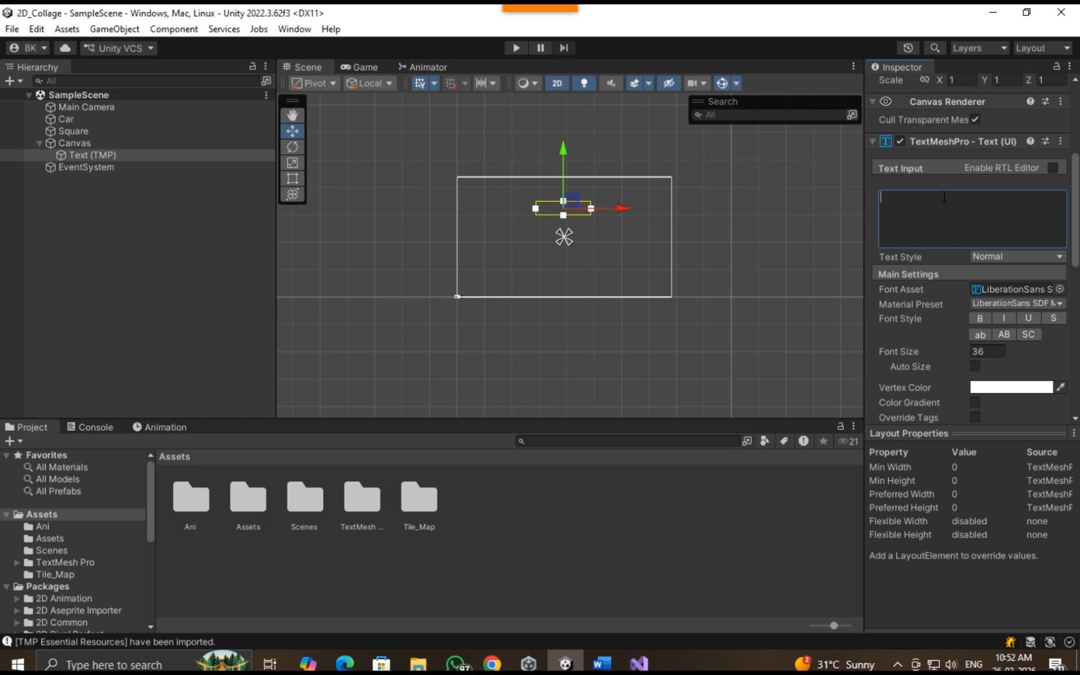
Test Text (TMP) in the Game view with placeholder characters, clear them again and save the scene.
click(364, 67)
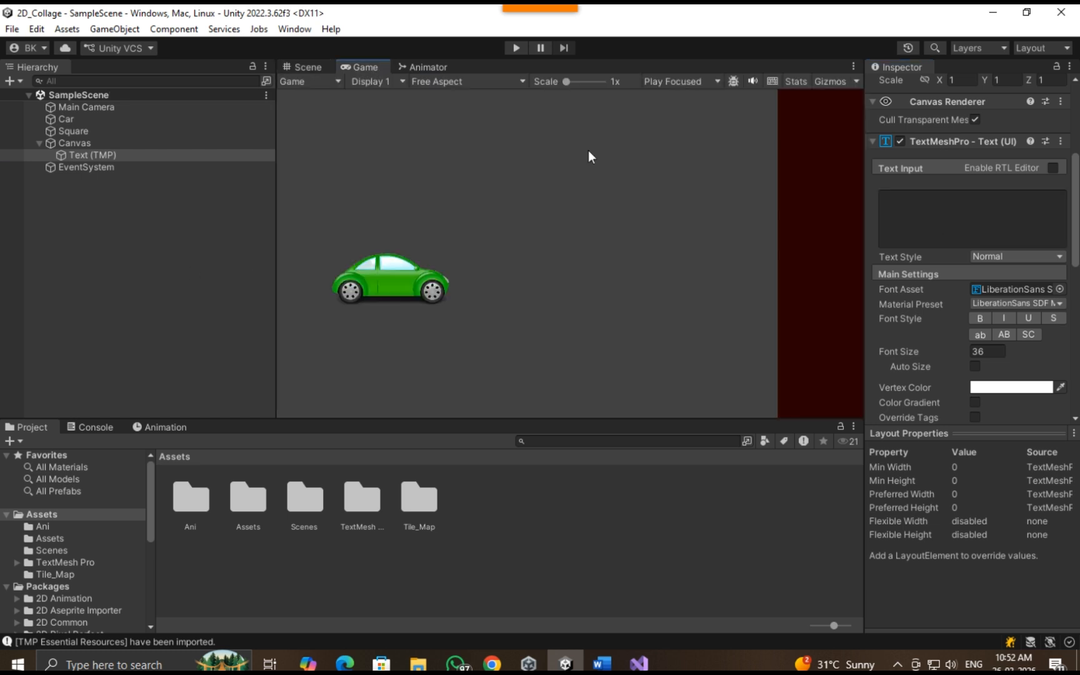
text(ghfhfhc)
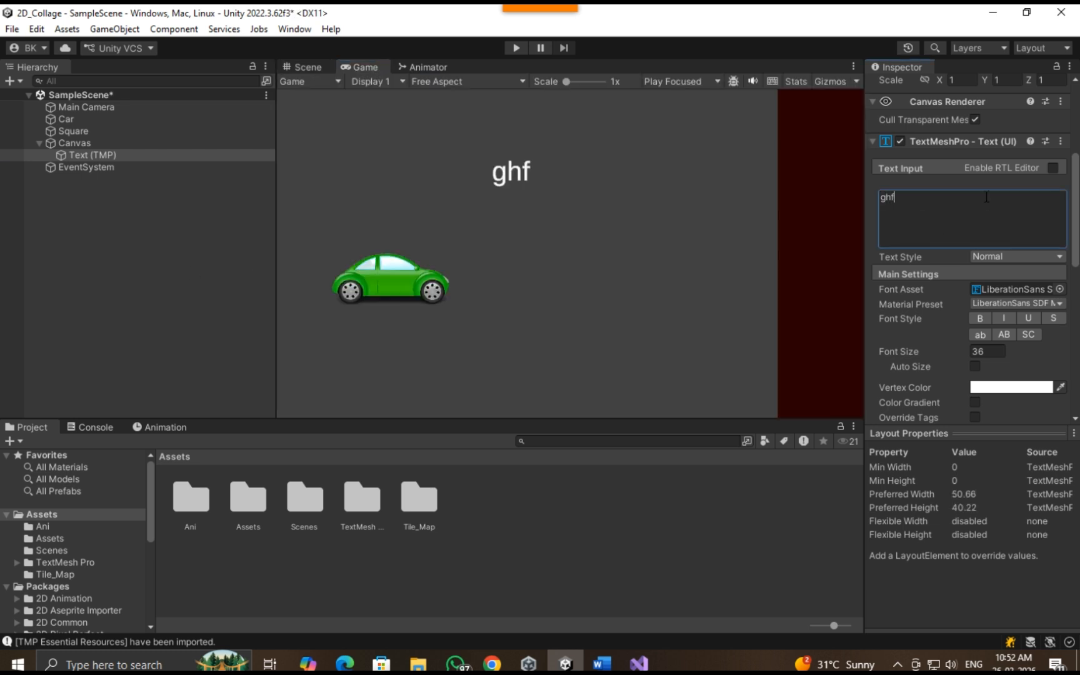
key(BackSpace)
key(BackSpace)
key(BackSpace)
key(BackSpace)
key(BackSpace)
key(BackSpace)
key(BackSpace)
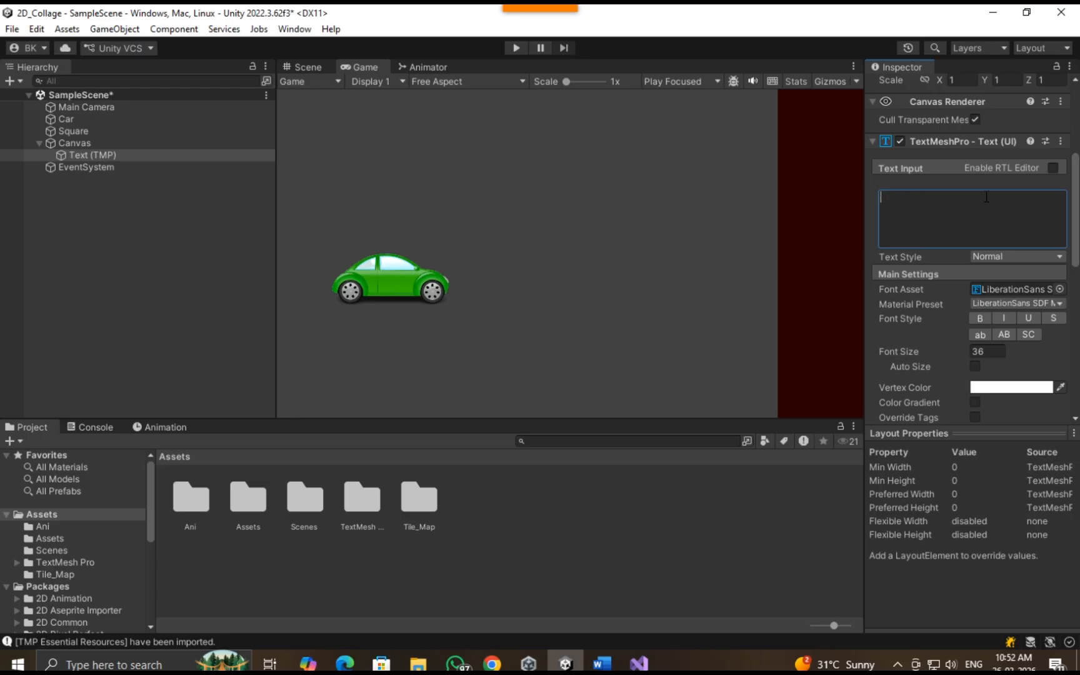
key(ctrl+s)
scroll(984, 196, up, 5)
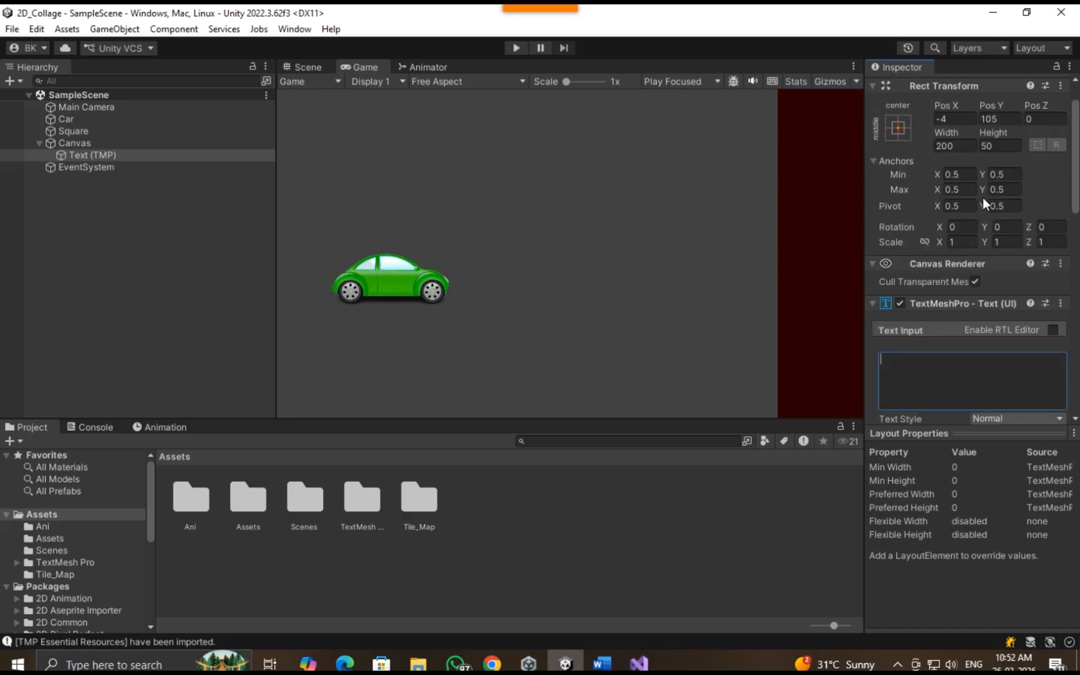
Return to the Scene view and frame the square and the car together.
click(174, 237)
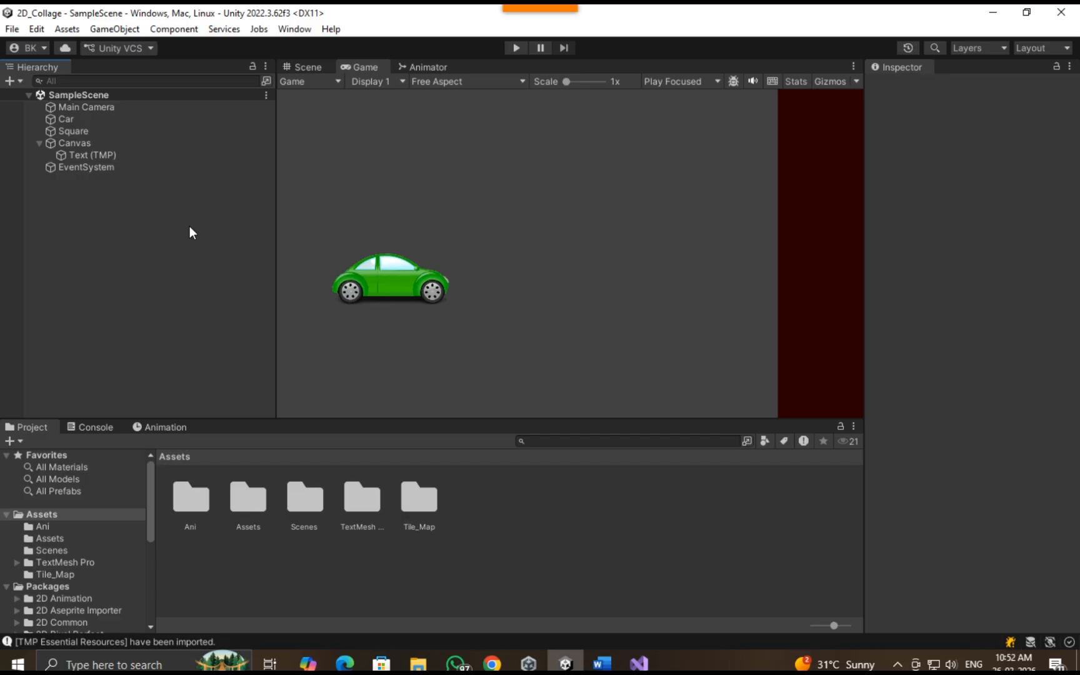
click(303, 67)
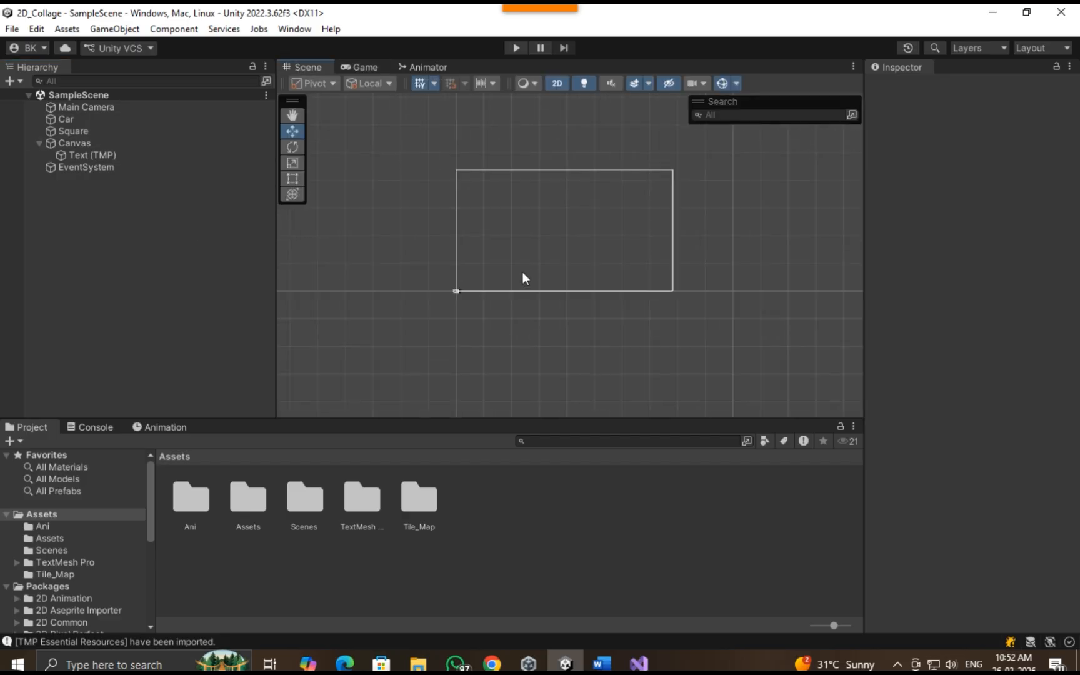
click(116, 132)
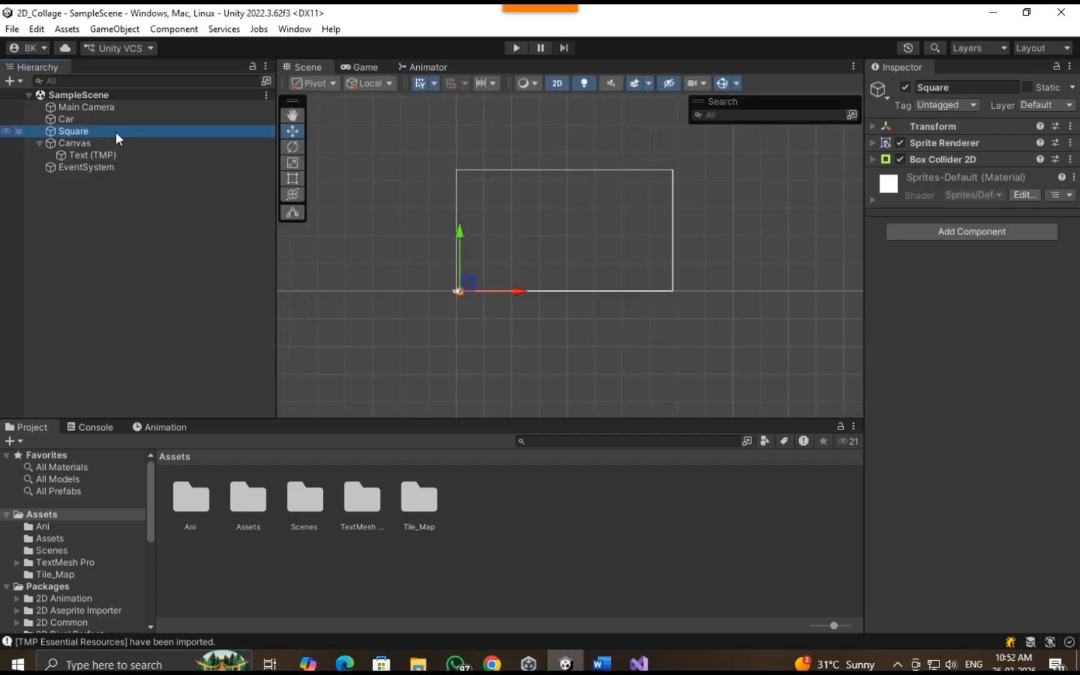
double_click(116, 132)
middle_drag(328, 313, 552, 319)
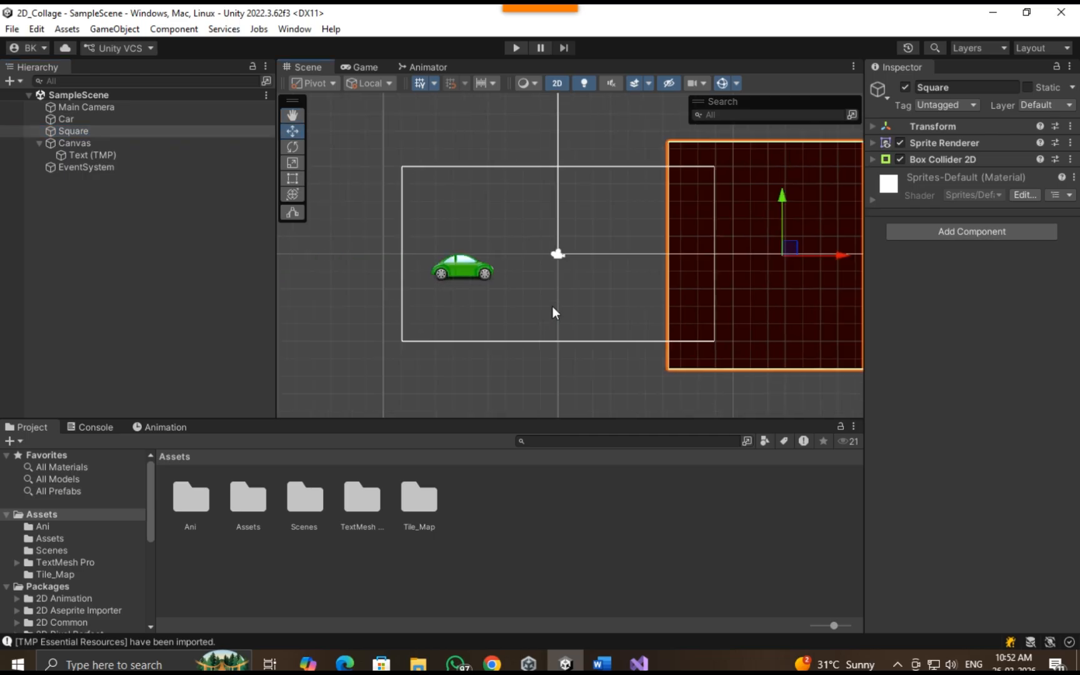
click(462, 268)
right_click(509, 540)
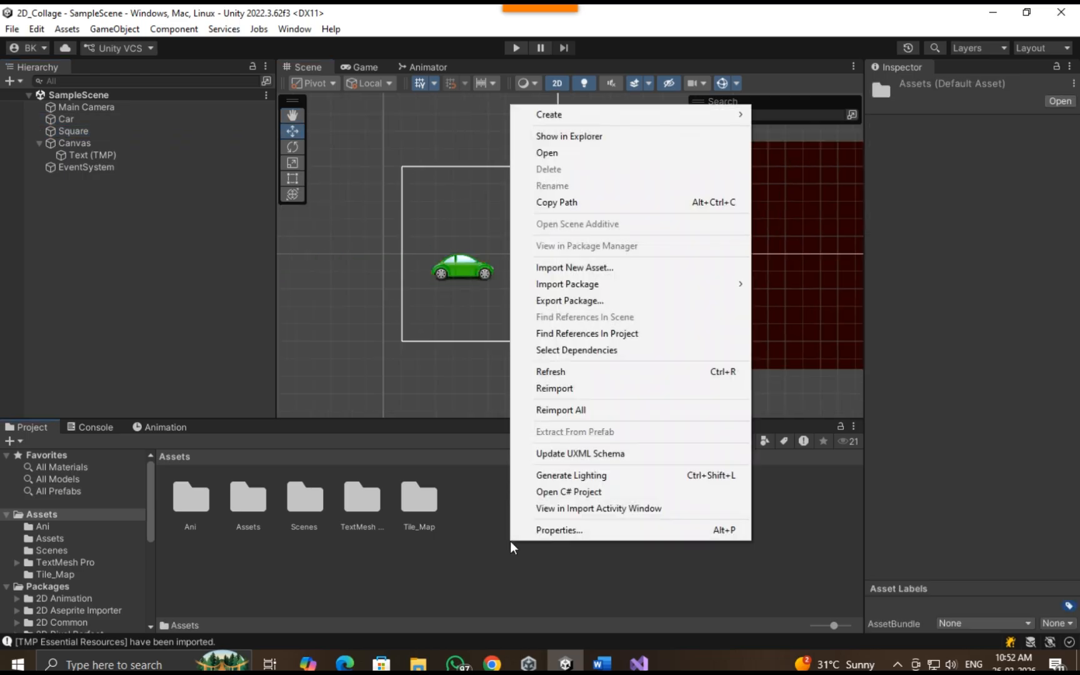
click(489, 570)
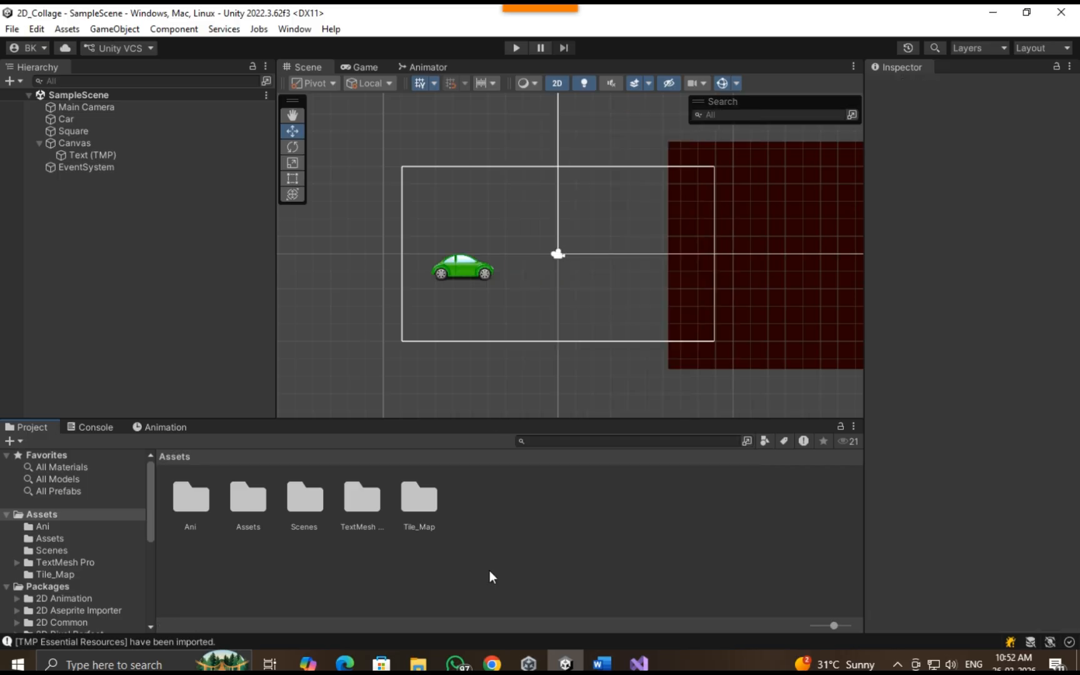
right_click(497, 524)
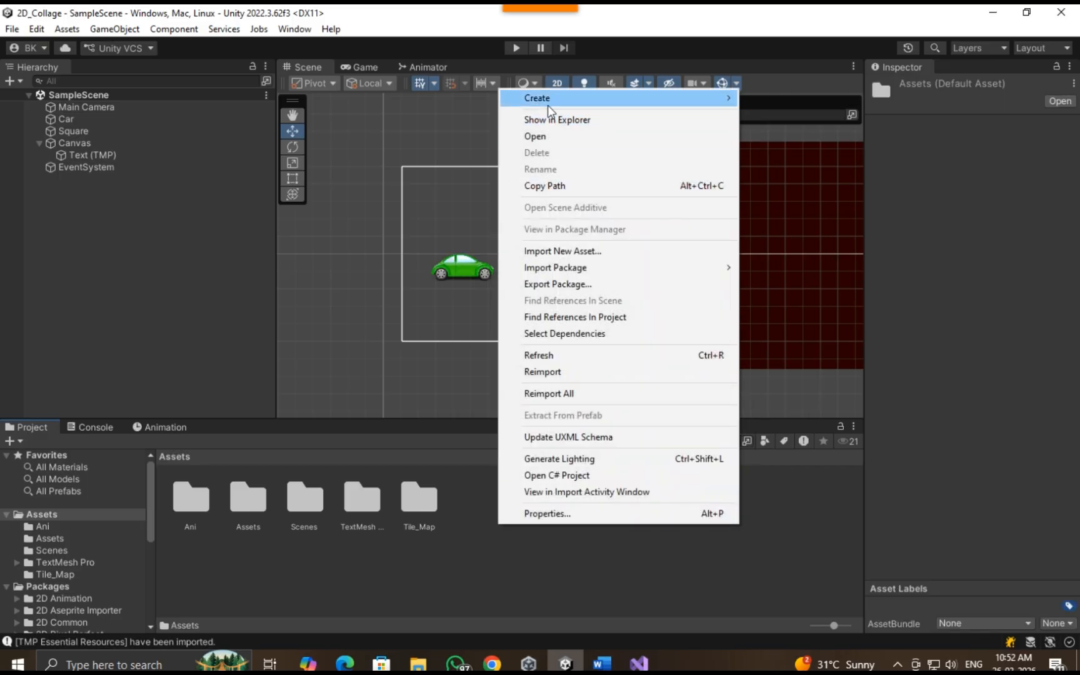
mouse_move(547, 100)
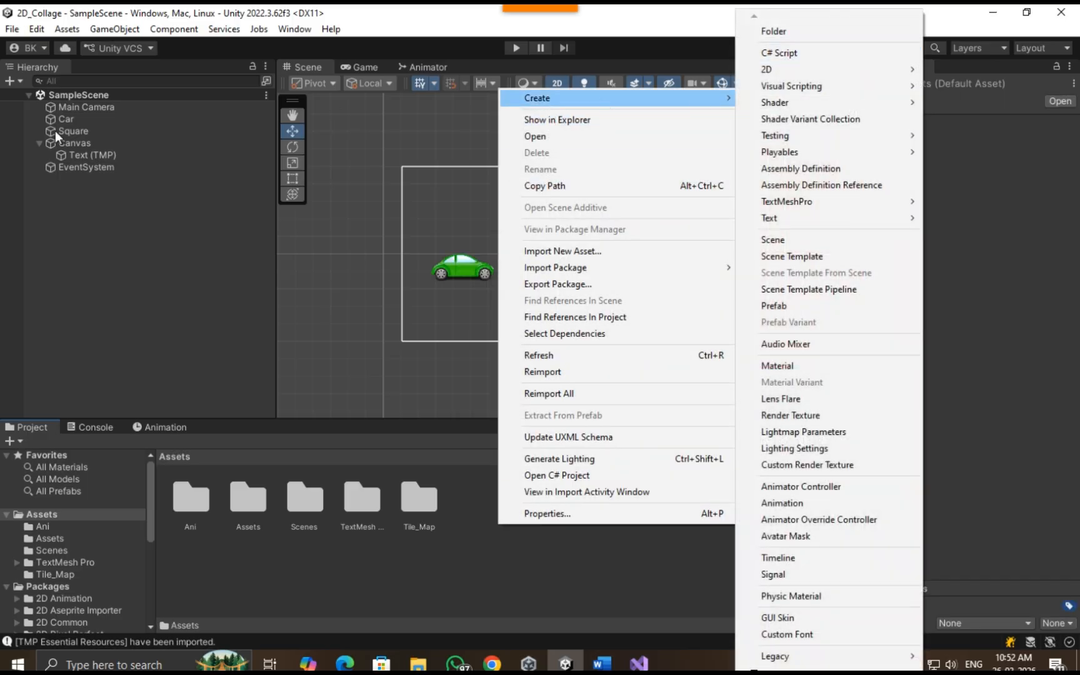
Create a new script named car_controller and add it as a component to the Car.
click(100, 121)
click(906, 248)
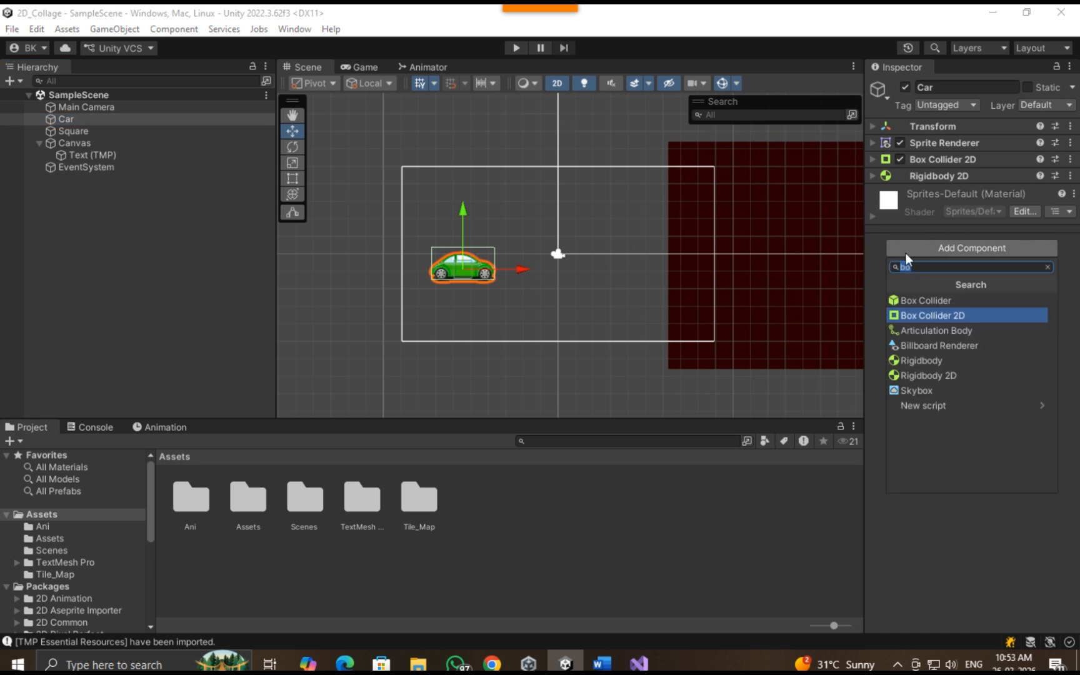
text(car_con)
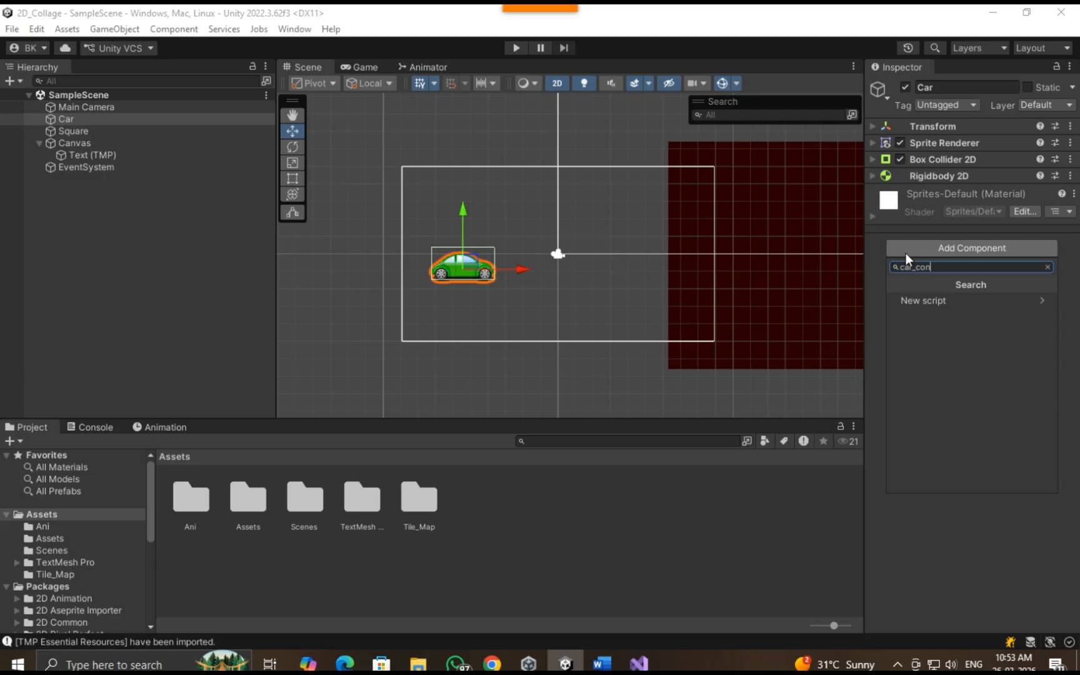
text(troller)
click(925, 299)
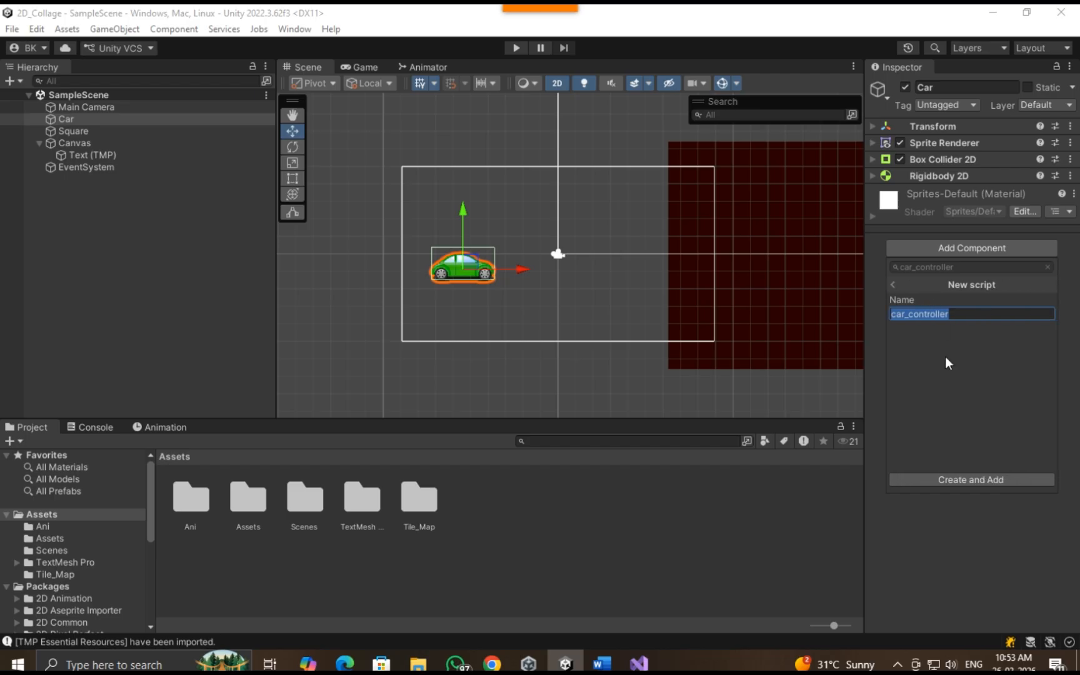
click(946, 478)
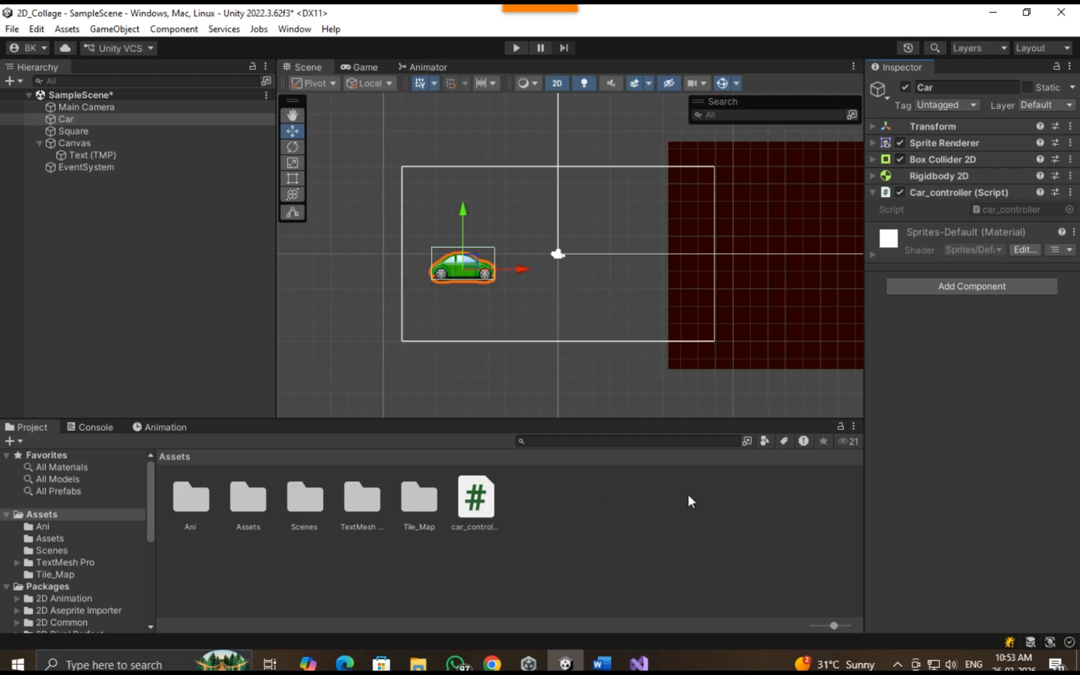
Open the car_controller script in Visual Studio and insert a blank line at the start of the class body.
click(494, 507)
double_click(493, 507)
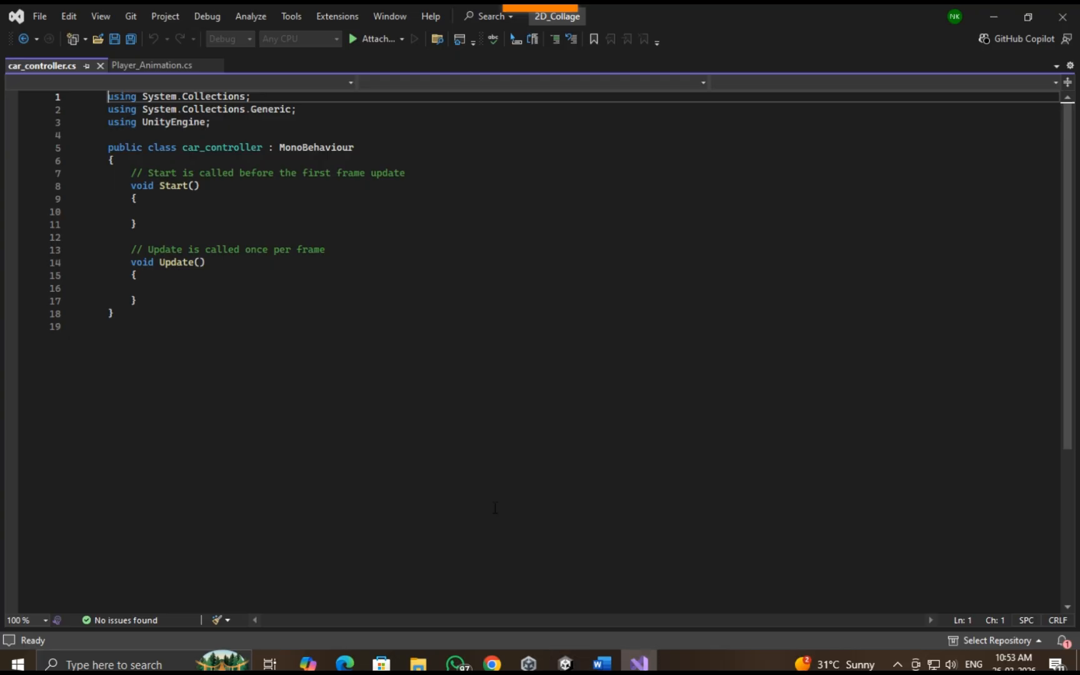
click(483, 370)
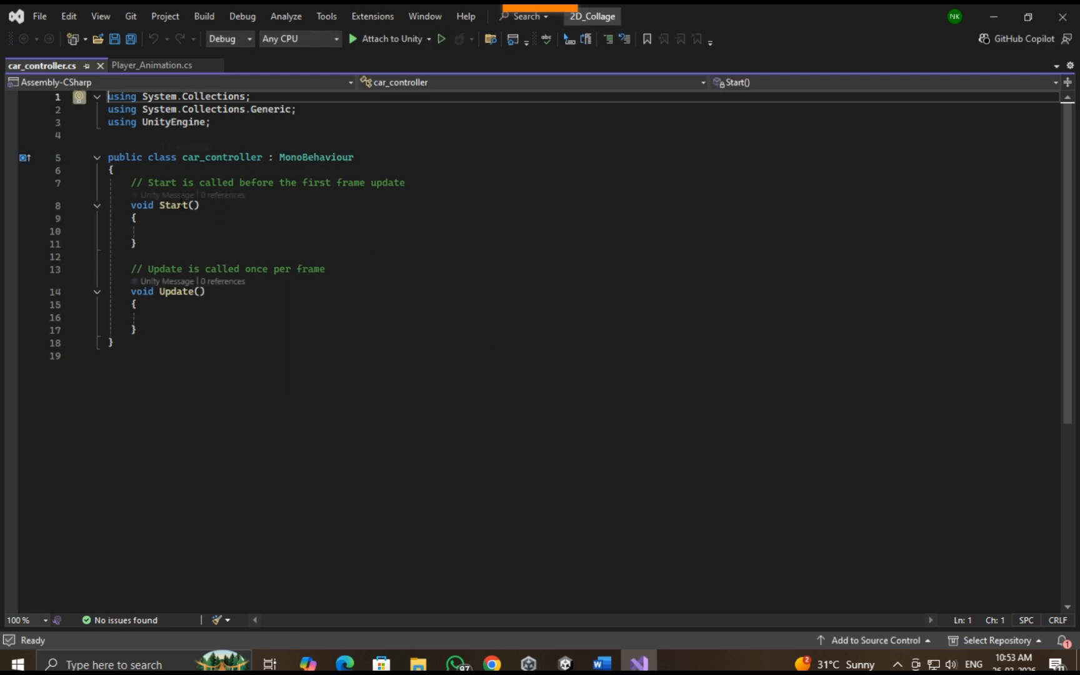
click(181, 167)
key(Return)
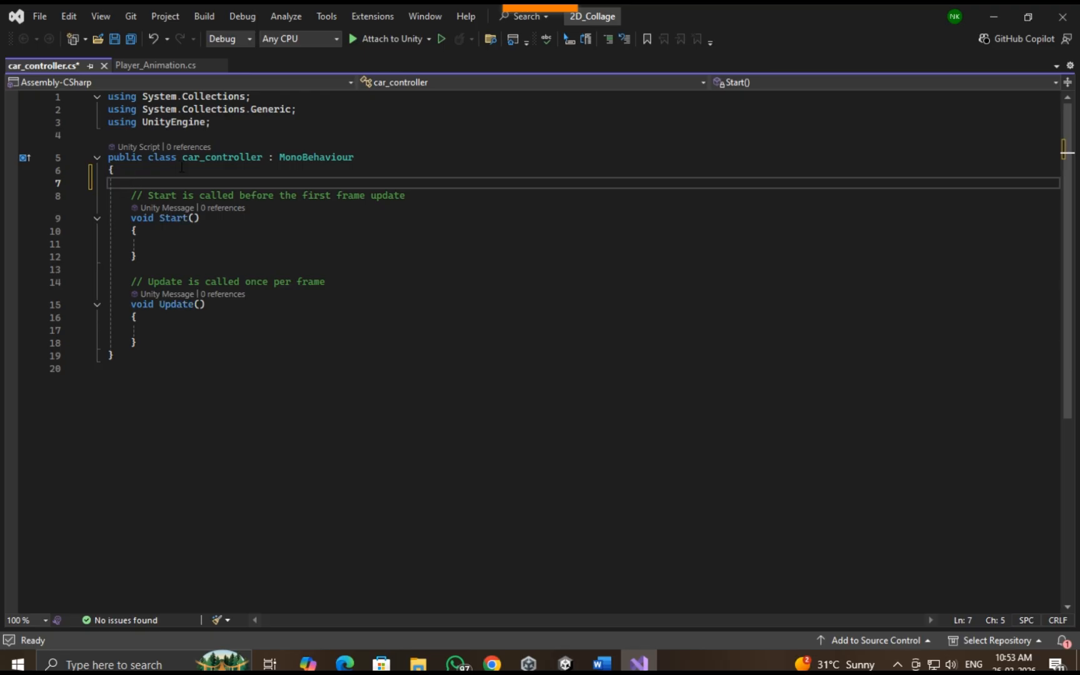
Write the statement transform.position = Vector3.zero; inside the Update method.
click(188, 331)
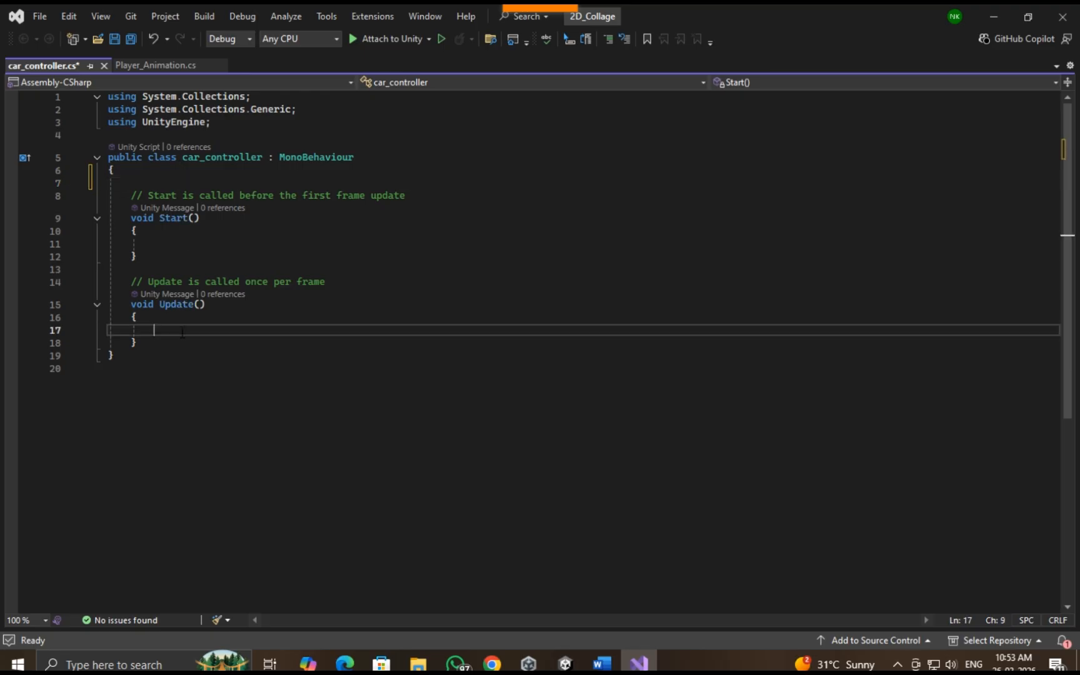
text(trn)
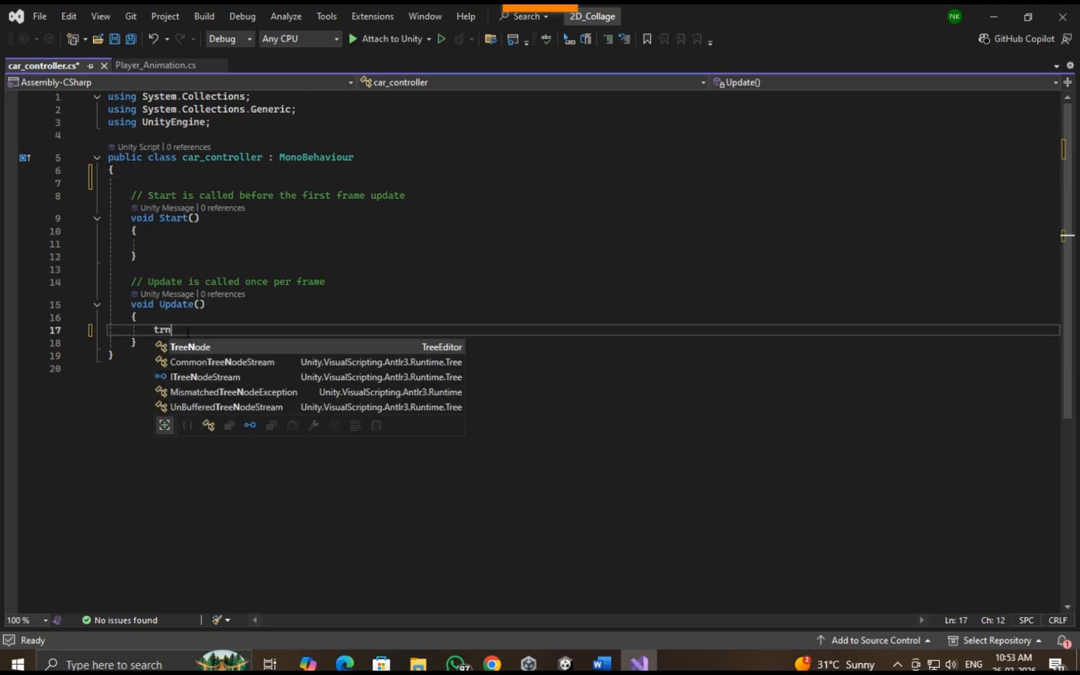
key(BackSpace)
key(BackSpace)
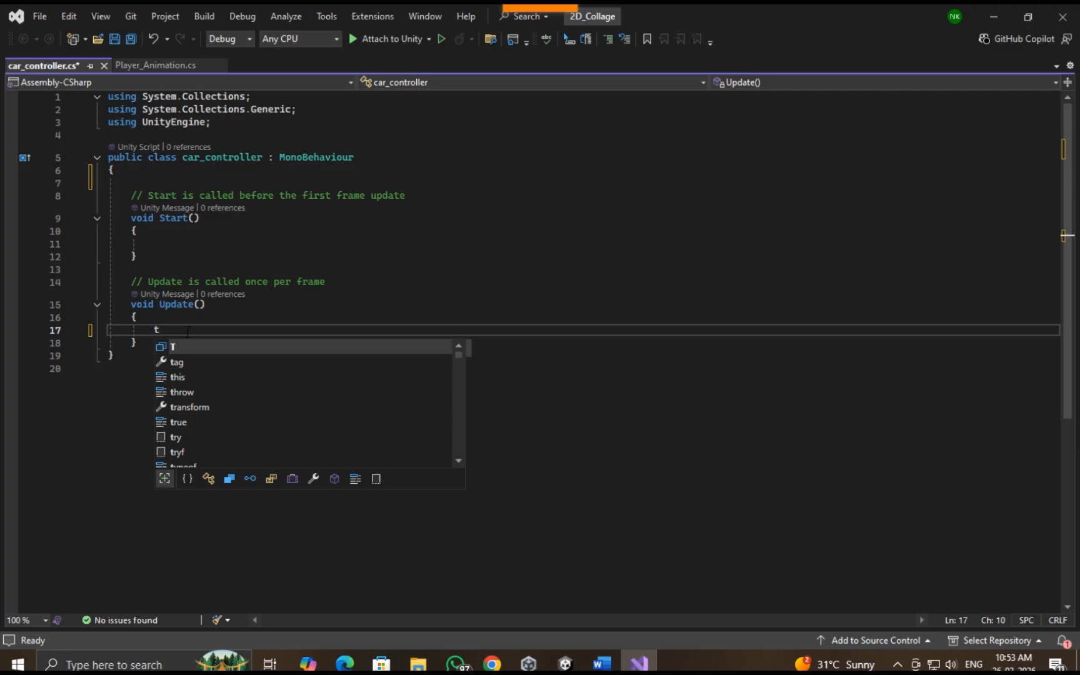
text(ra)
key(ctrl+Right)
key(ctrl+Right)
key(ctrl+Right)
key(ctrl+Right)
key(ctrl+Right)
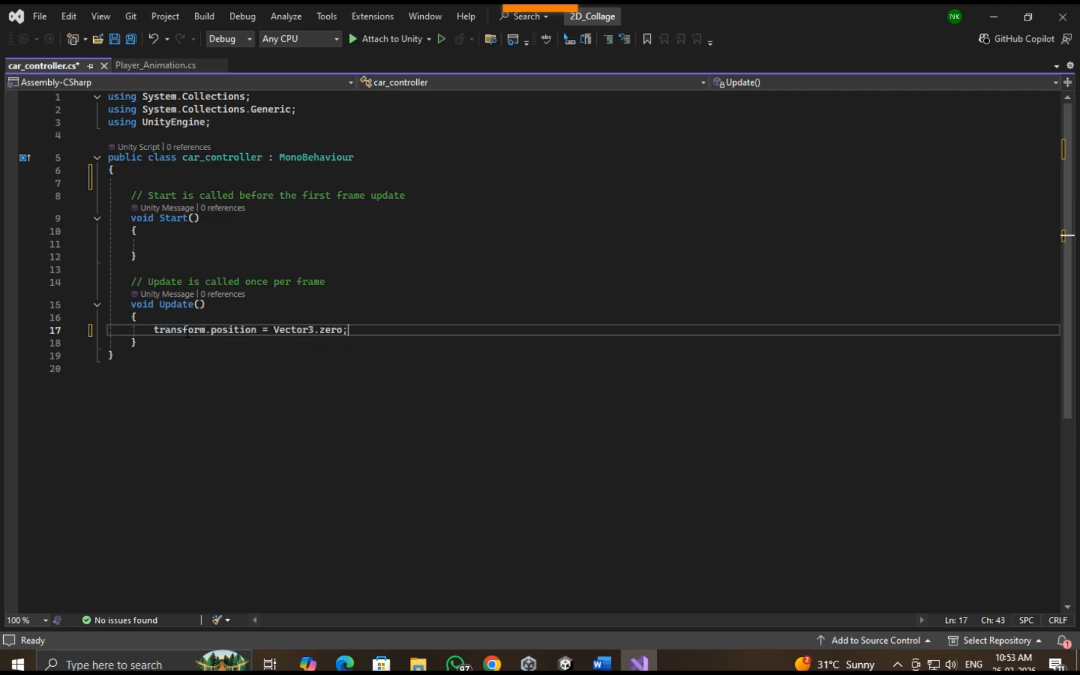
Replace Vector3.zero with transform.position.x as the value assigned to transform.position in Update.
key(BackSpace)
key(BackSpace)
key(BackSpace)
key(BackSpace)
key(BackSpace)
key(BackSpace)
key(BackSpace)
key(BackSpace)
key(BackSpace)
text(tr)
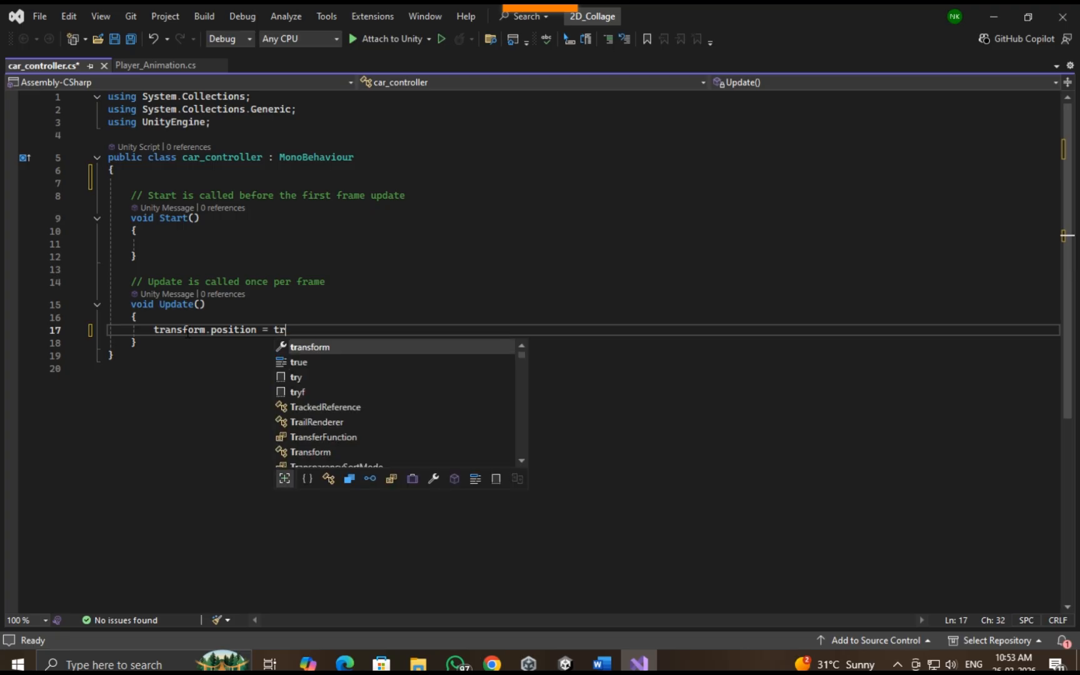
key(Tab)
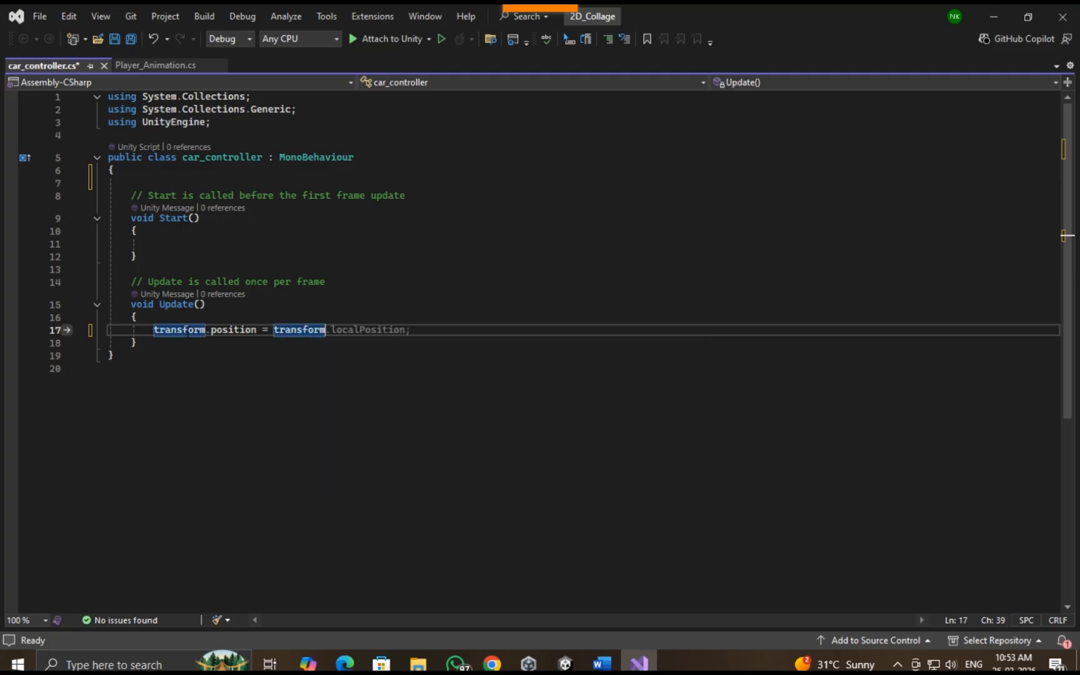
text(.po)
key(Tab)
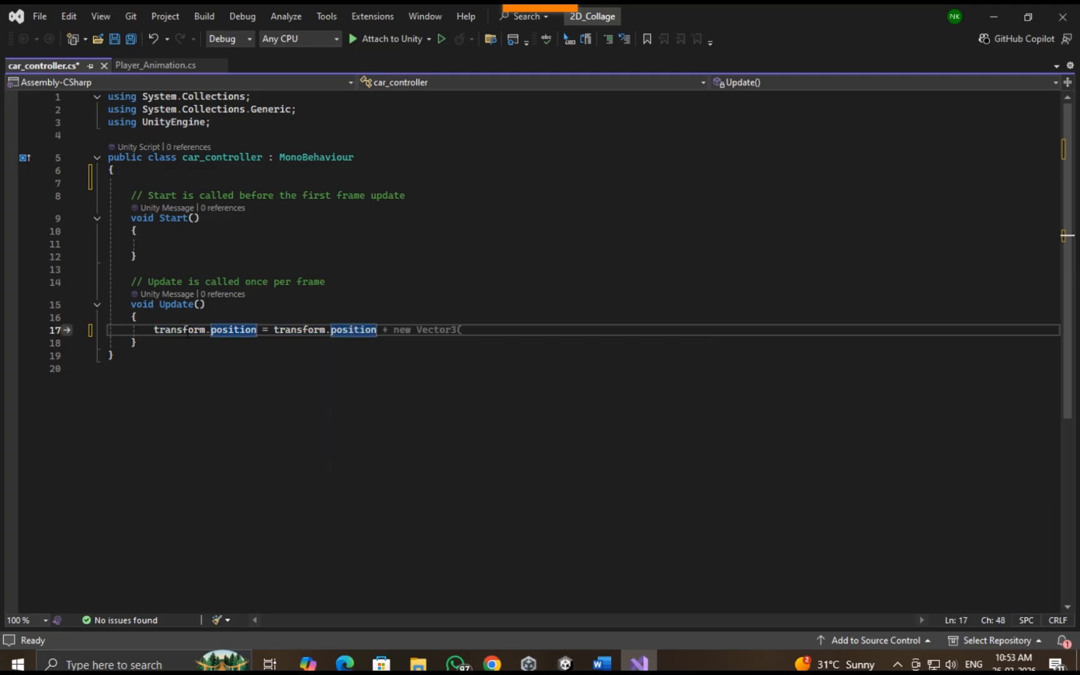
text(.x)
key(Tab)
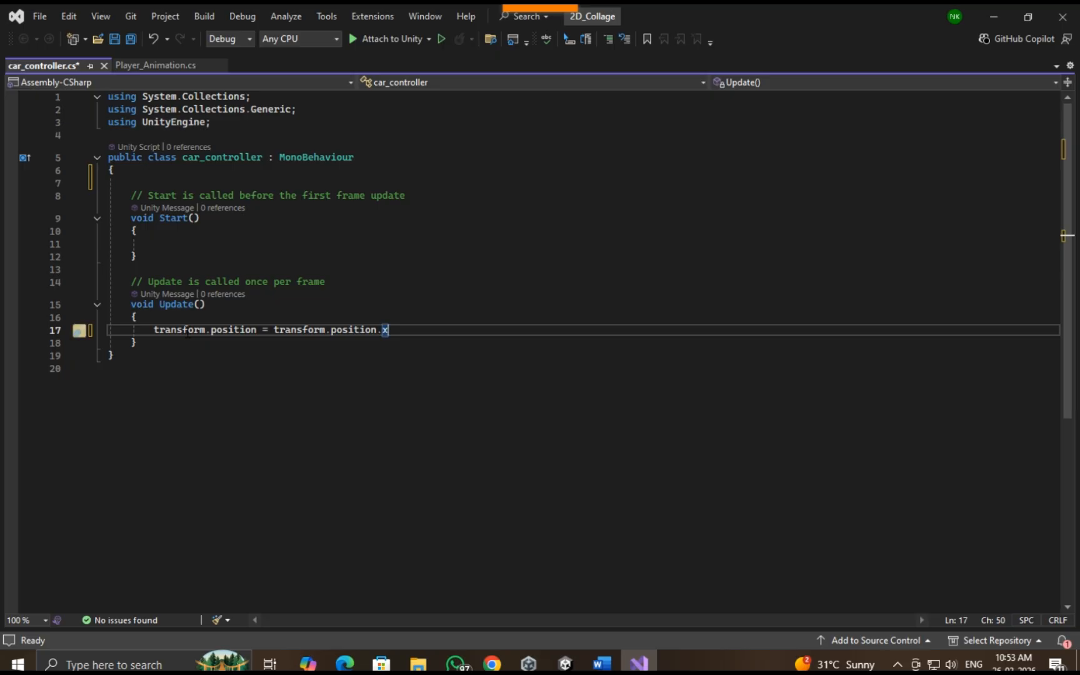
Rewrite the Update statement as transform.position.x += 0.5; and save the script.
key(BackSpace)
key(BackSpace)
key(BackSpace)
key(BackSpace)
key(BackSpace)
key(BackSpace)
key(BackSpace)
key(BackSpace)
key(BackSpace)
key(BackSpace)
key(BackSpace)
key(BackSpace)
key(BackSpace)
key(BackSpace)
key(BackSpace)
key(BackSpace)
key(BackSpace)
key(BackSpace)
key(BackSpace)
key(BackSpace)
key(BackSpace)
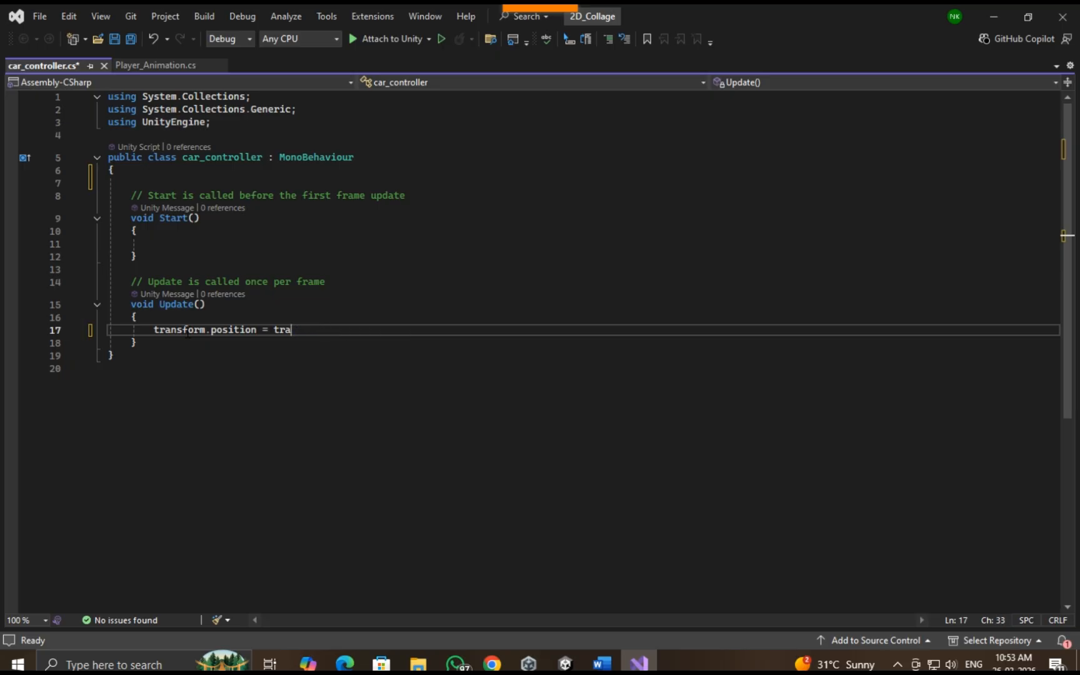
text(.x += 0.5;)
key(ctrl+s)
Switch to Unity, check the script's compile result in the Console and open the code line behind its first entry.
click(565, 663)
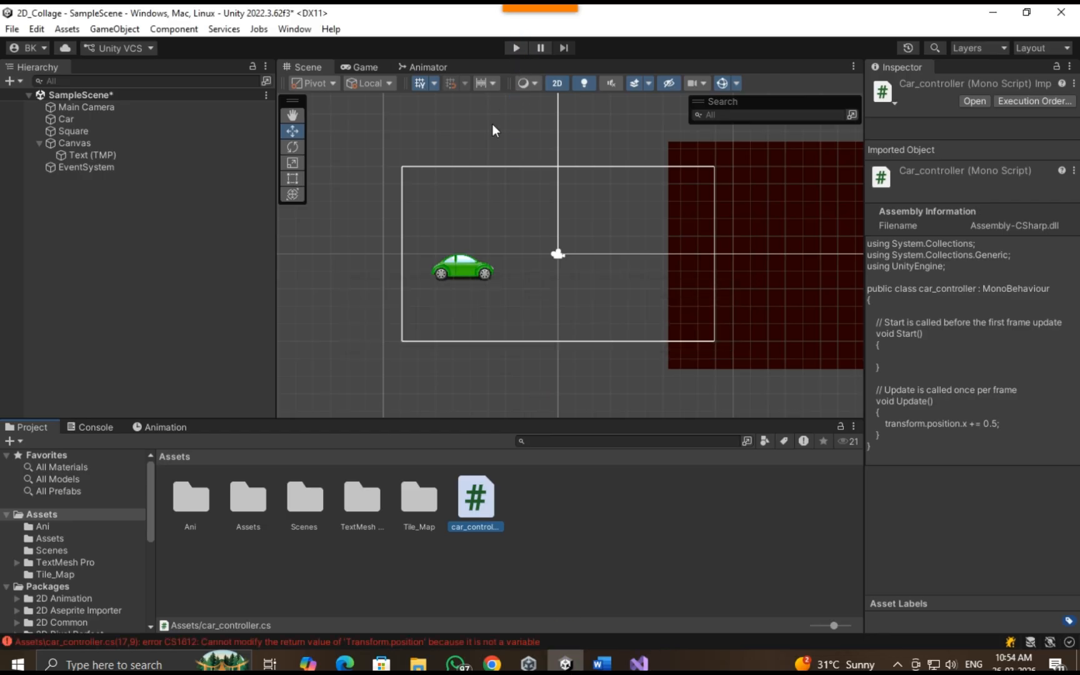
click(638, 663)
click(565, 663)
click(100, 426)
double_click(88, 460)
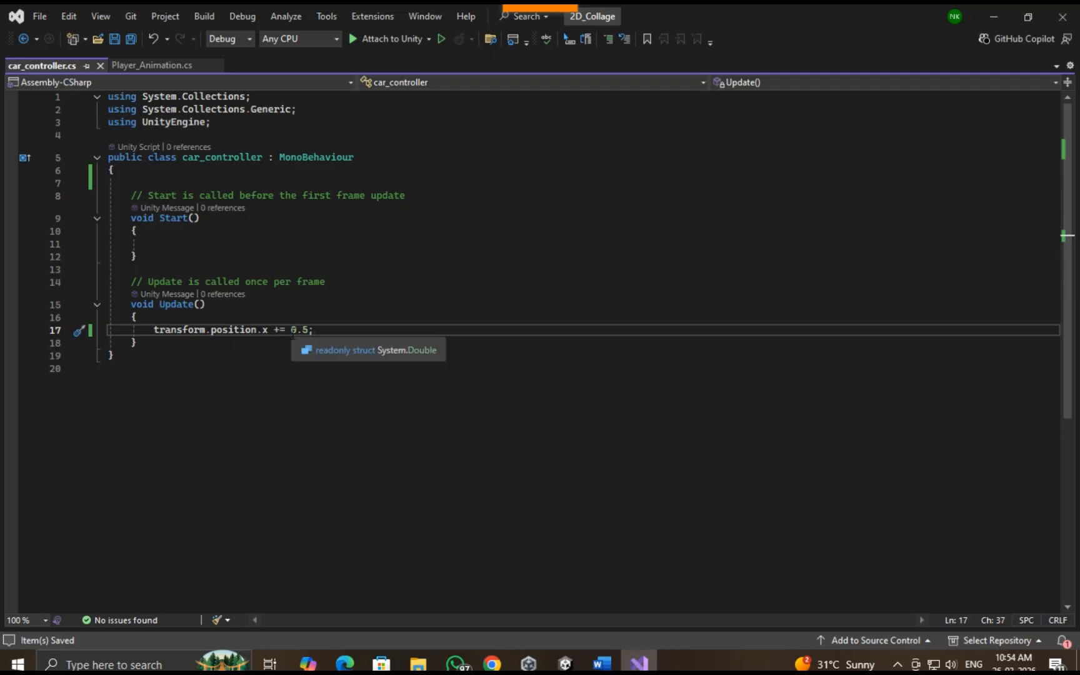
drag(269, 329, 340, 327)
text(=)
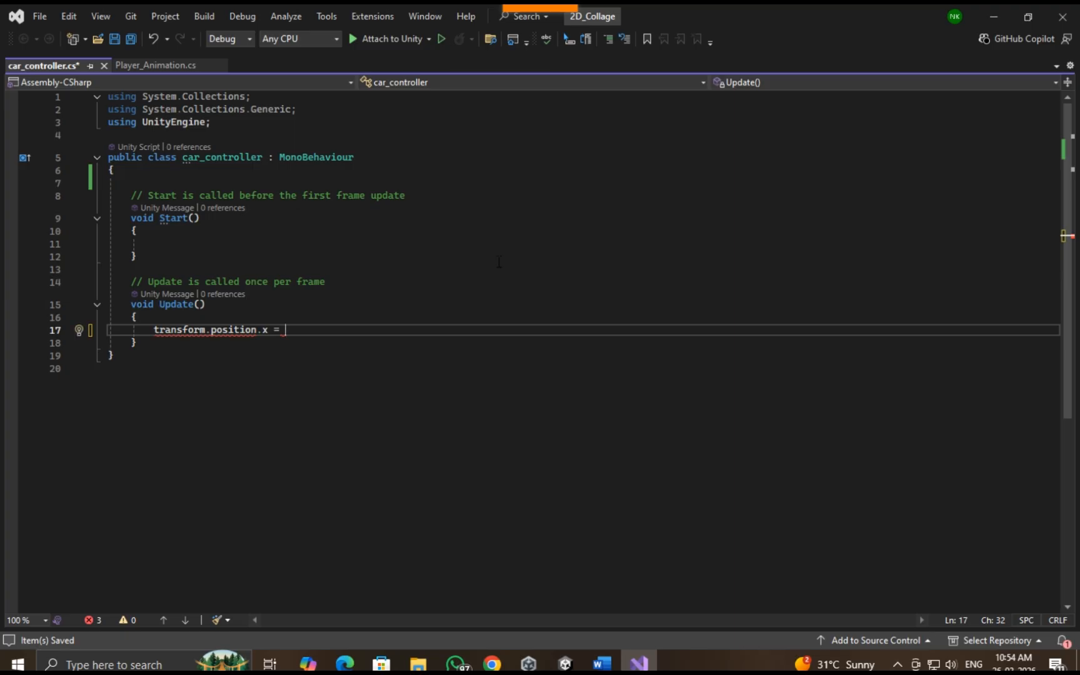
key(ctrl+z)
key(Left)
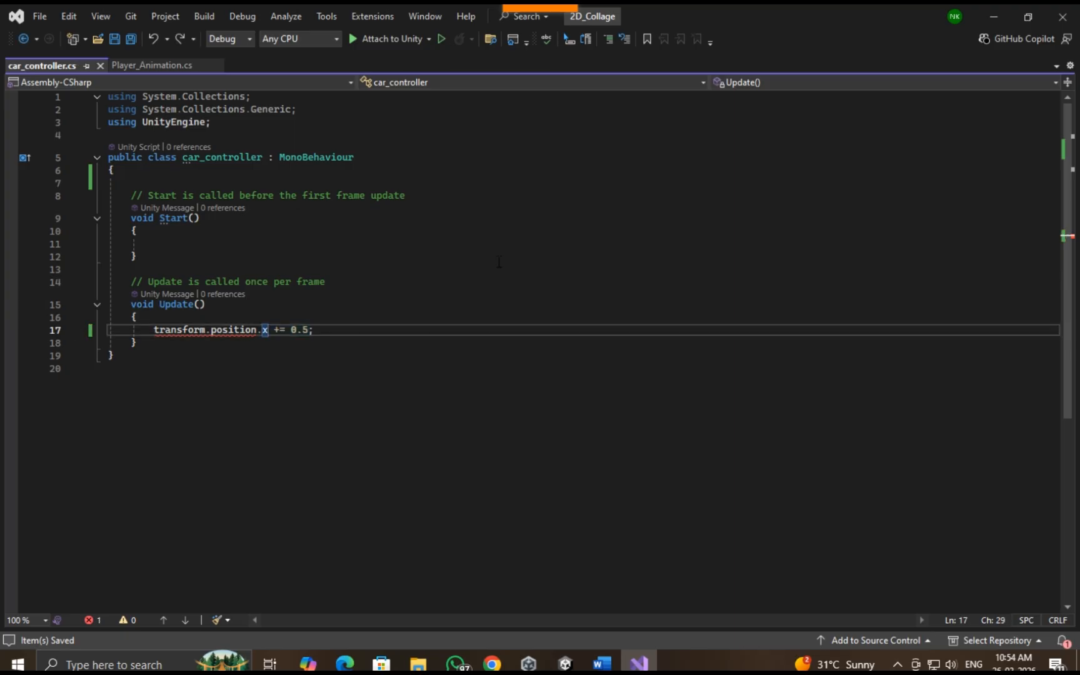
Try to turn the 0.5 increment in Update into a float by adding the f suffix.
click(316, 332)
key(Left)
text(f)
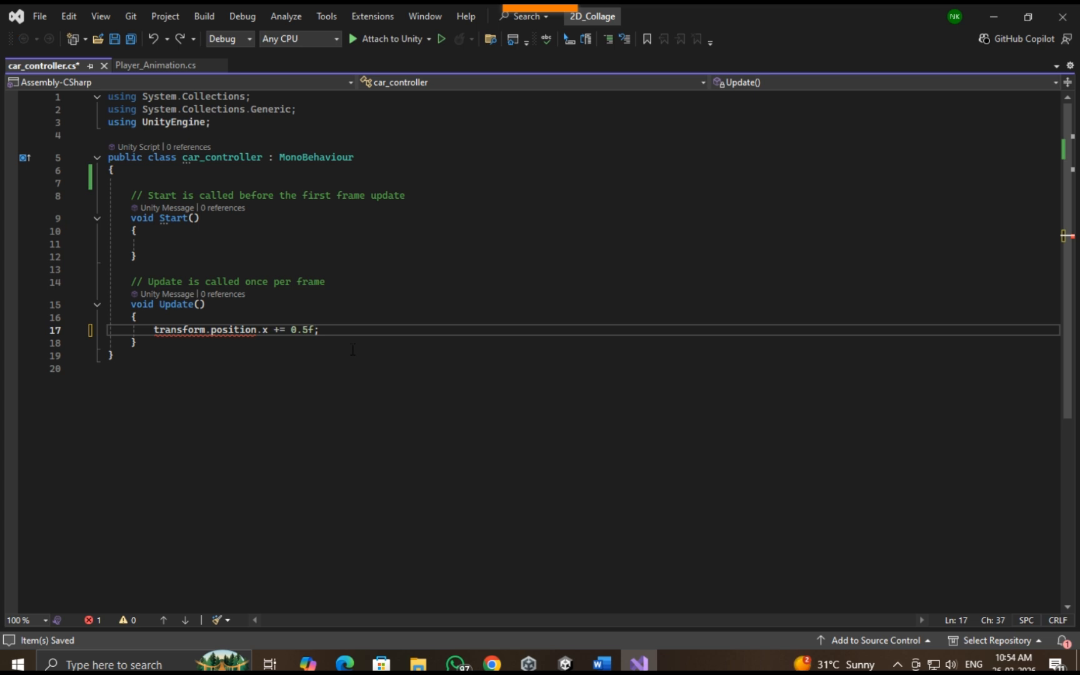
Try to replace the 0.5f increment in Update with a Vector3 expression taking three arguments.
key(BackSpace)
key(BackSpace)
key(BackSpace)
key(BackSpace)
text(vector2)
key(BackSpace)
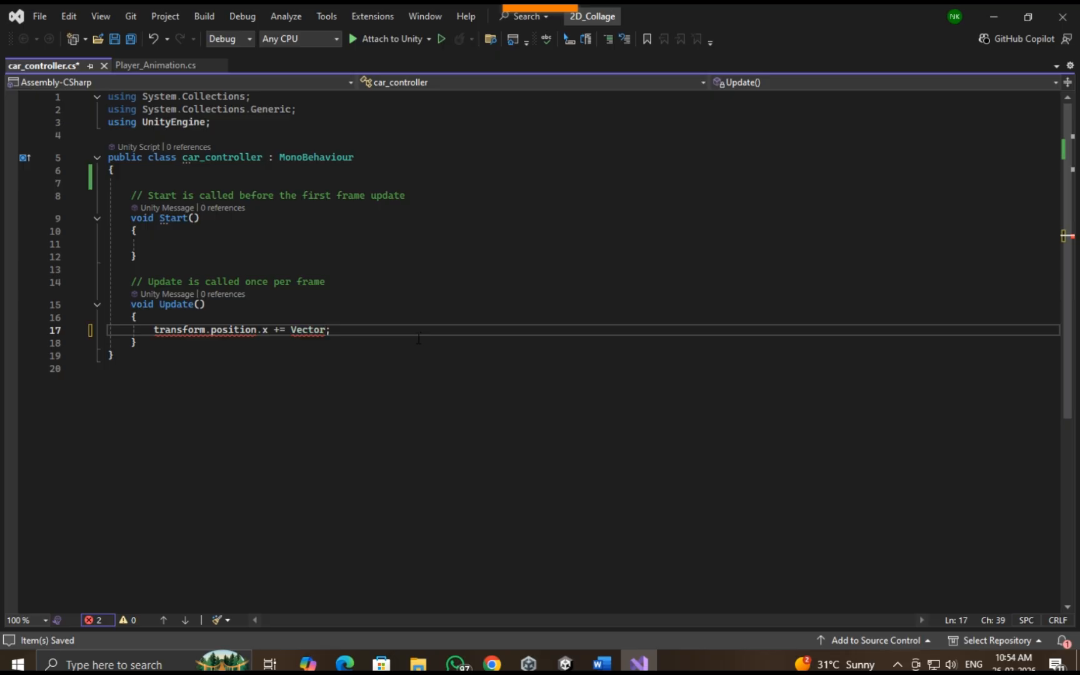
text(3(object,object,o)
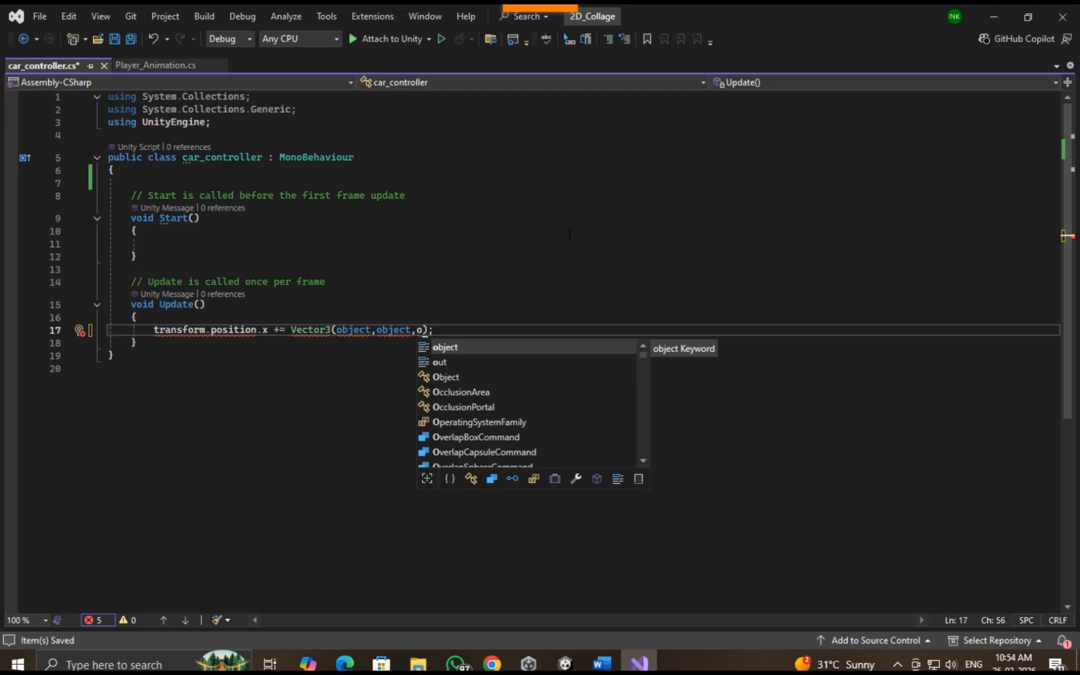
key(BackSpace)
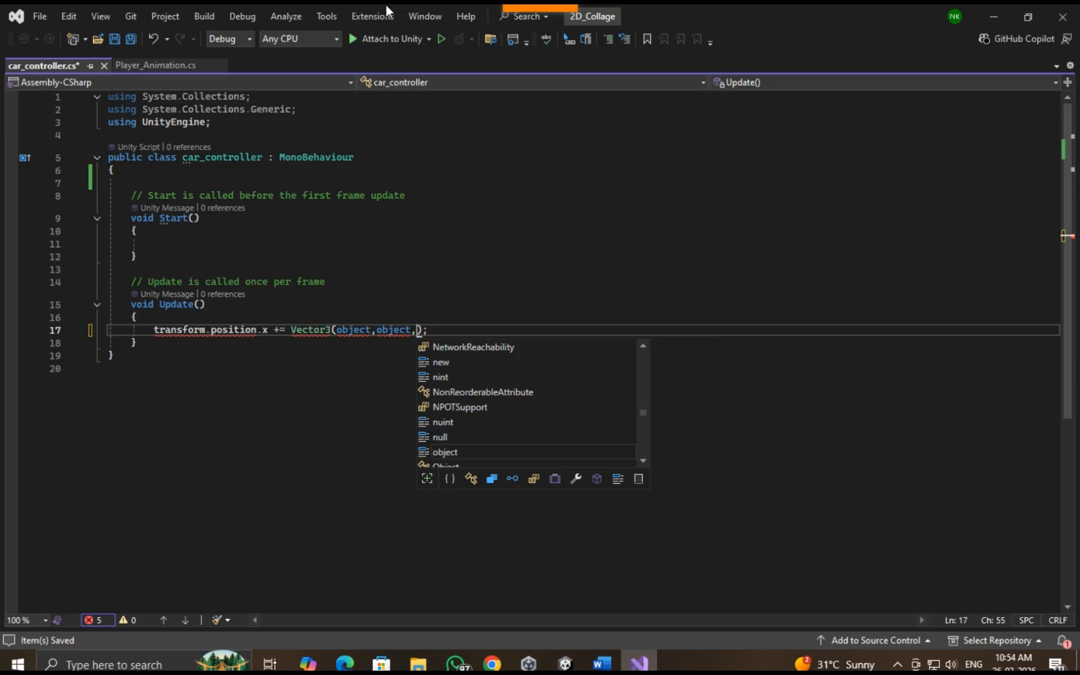
Replace the += Vector3 expression in the Update statement with = new Vector3.
key(BackSpace)
key(BackSpace)
key(BackSpace)
key(BackSpace)
key(BackSpace)
key(BackSpace)
key(BackSpace)
key(BackSpace)
key(BackSpace)
key(BackSpace)
key(BackSpace)
key(BackSpace)
key(BackSpace)
key(BackSpace)
key(BackSpace)
key(BackSpace)
key(BackSpace)
key(BackSpace)
key(BackSpace)
key(BackSpace)
text(= )
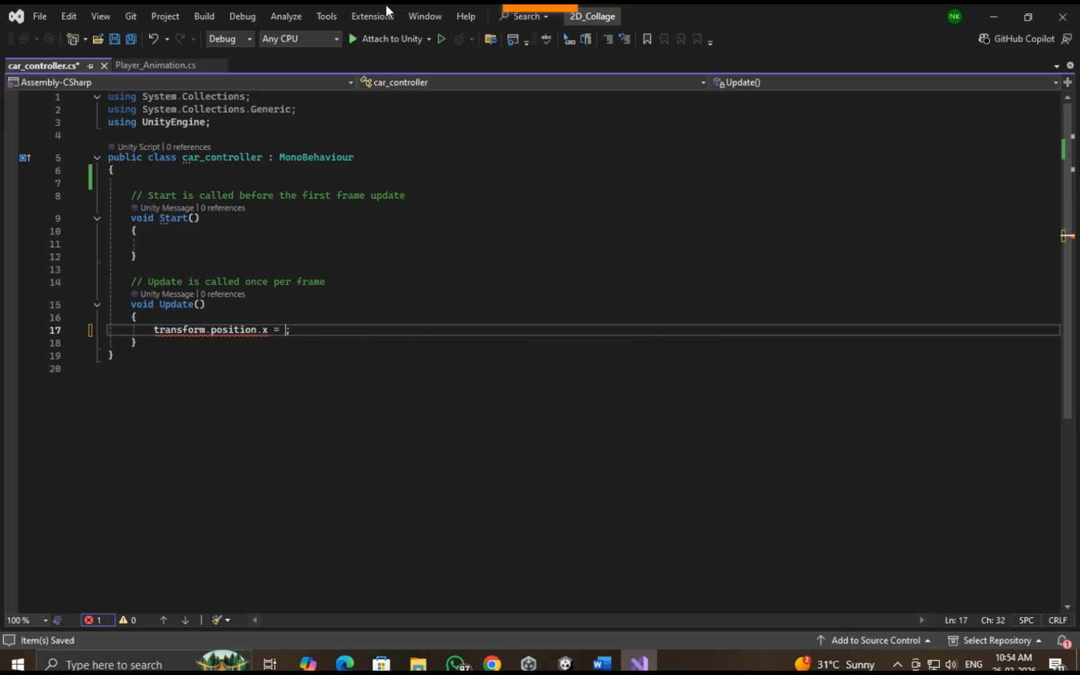
text(new ve)
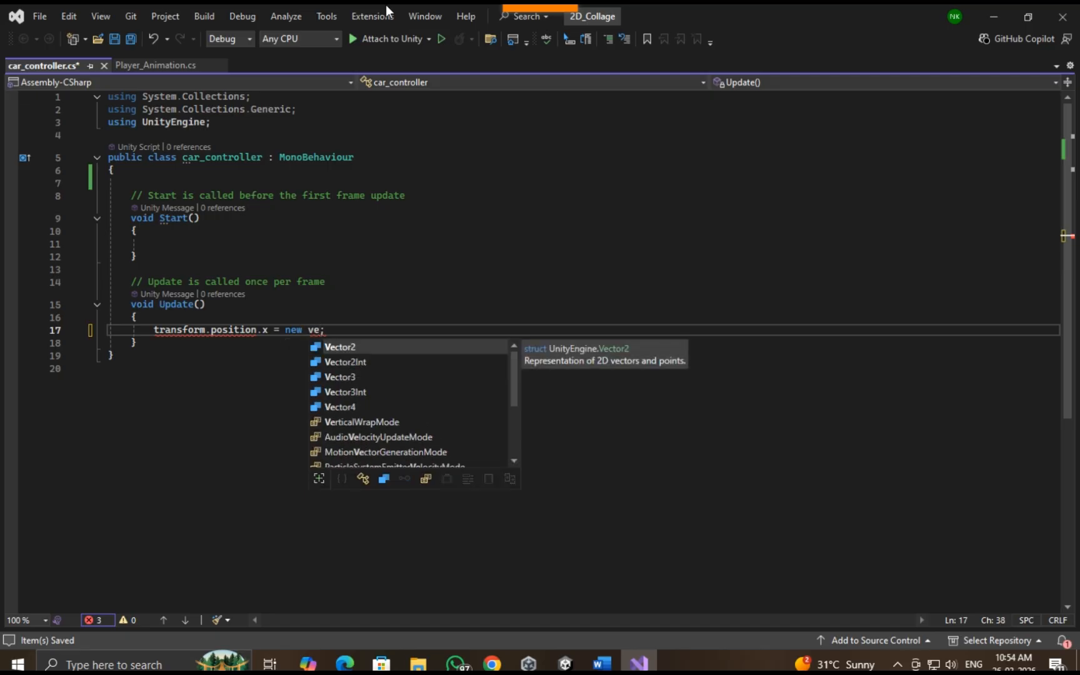
key(Down)
key(Down)
key(Tab)
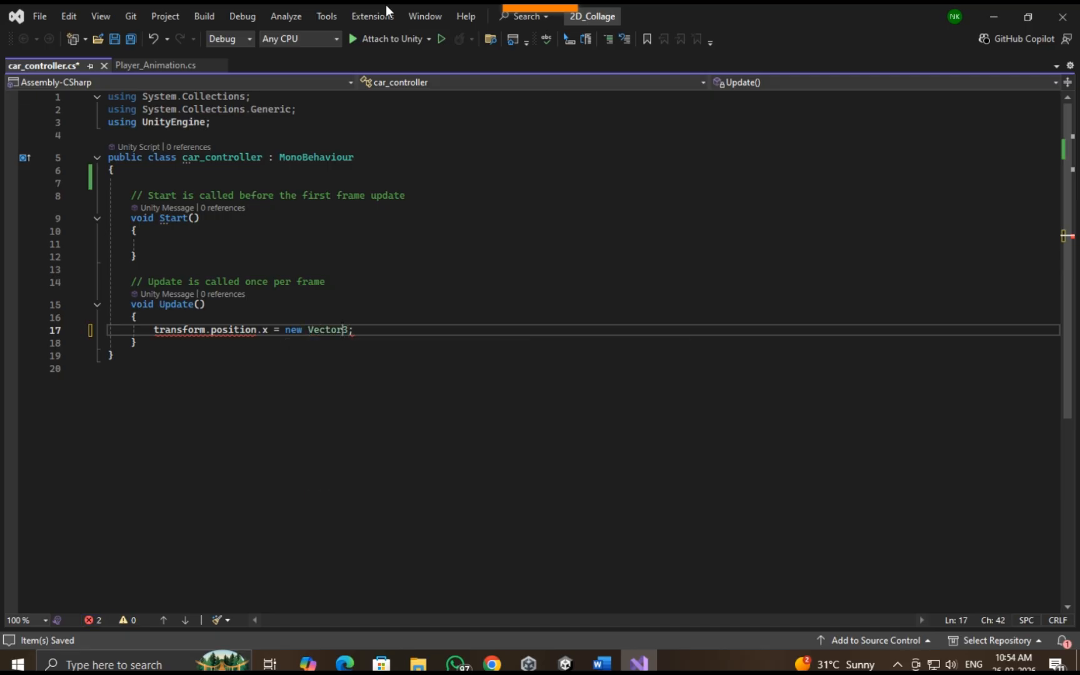
Remove .x from the Update statement so that new Vector3 is assigned directly to transform.position.
key(Left)
key(Left)
key(Left)
key(Left)
key(Left)
key(Left)
key(Left)
key(Left)
key(Left)
key(Left)
key(Left)
key(Left)
key(Left)
key(Left)
key(Left)
key(Left)
key(BackSpace)
key(BackSpace)
key(BackSpace)
text(n)
key(Down)
key(Down)
key(Down)
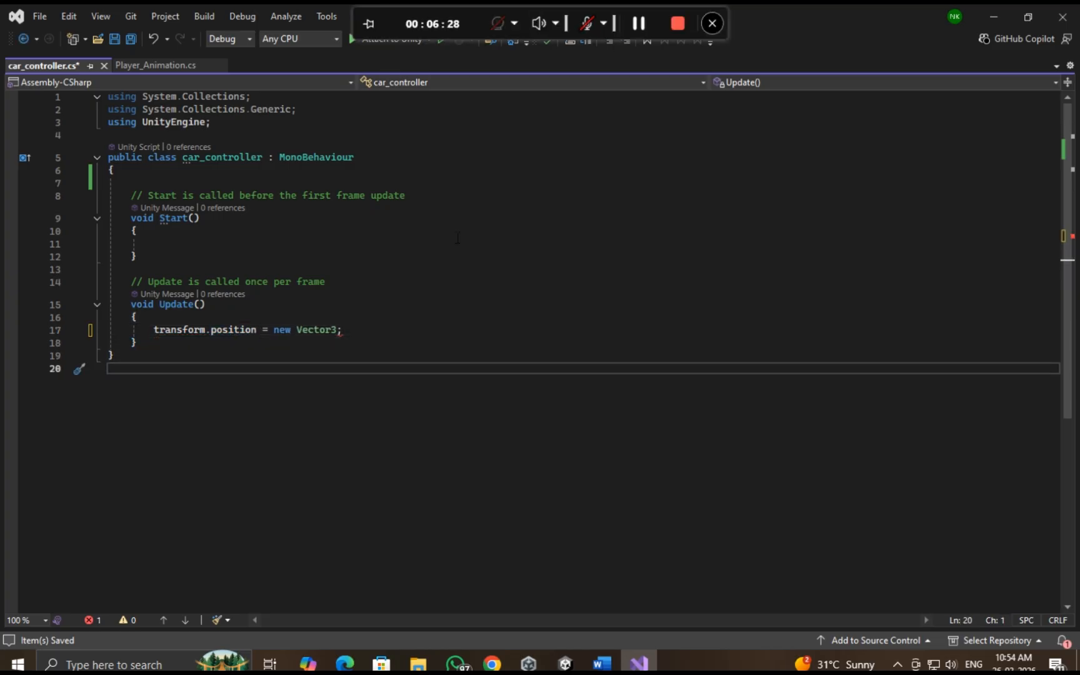
click(338, 330)
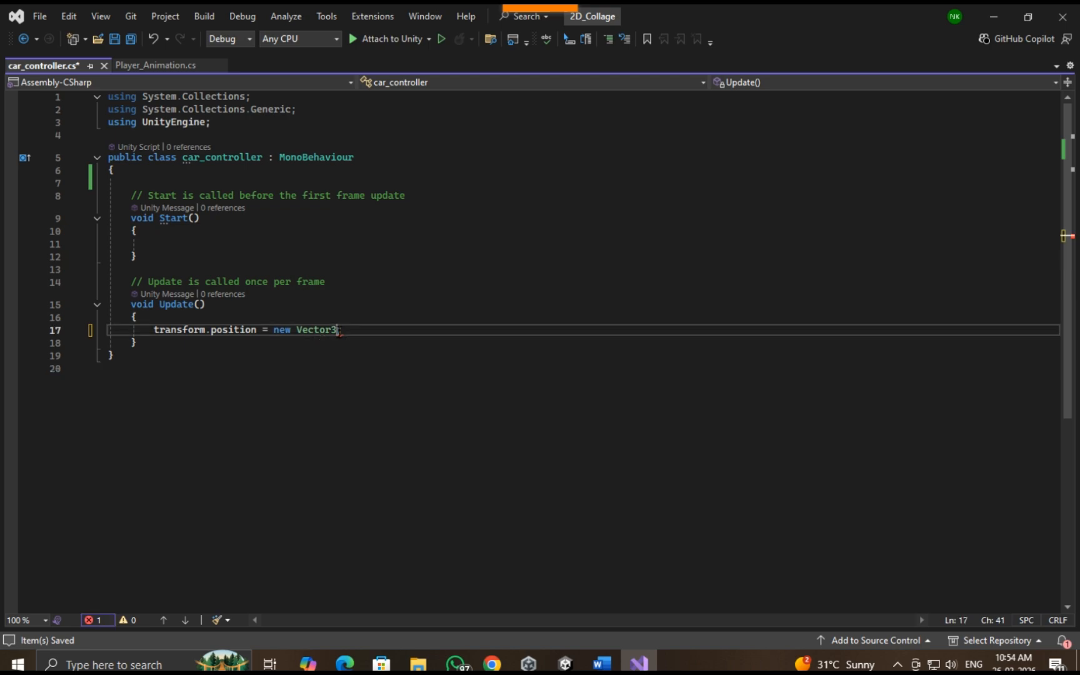
Switch to Unity, show the Car's Transform values, try moving the car along X to about -3.29 and undo the move.
click(565, 663)
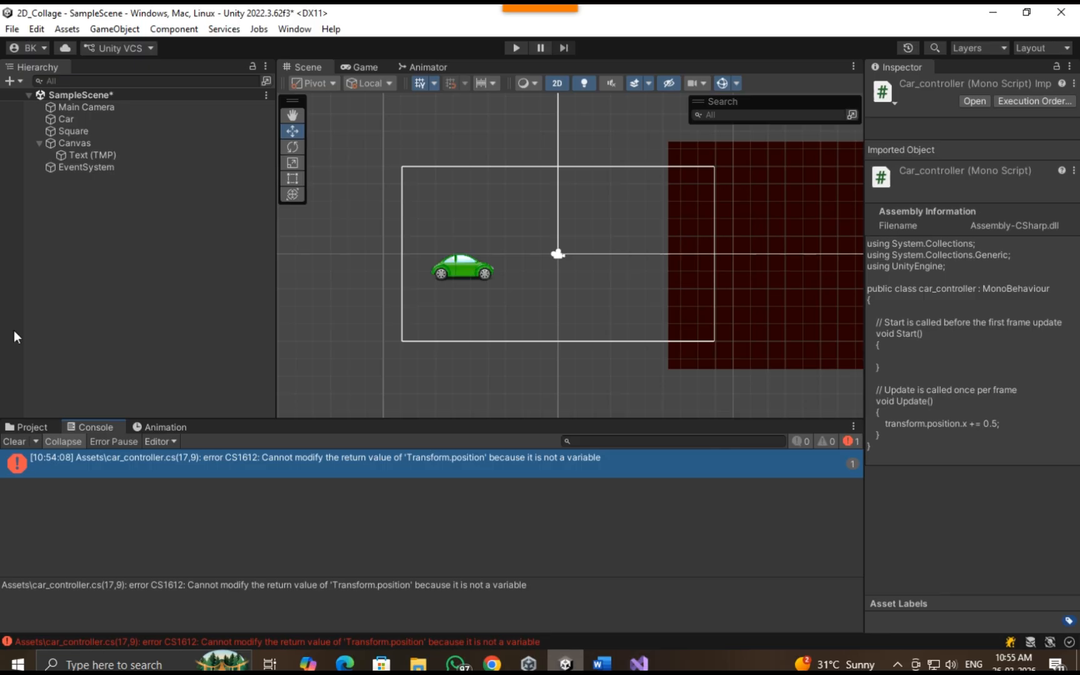
click(82, 121)
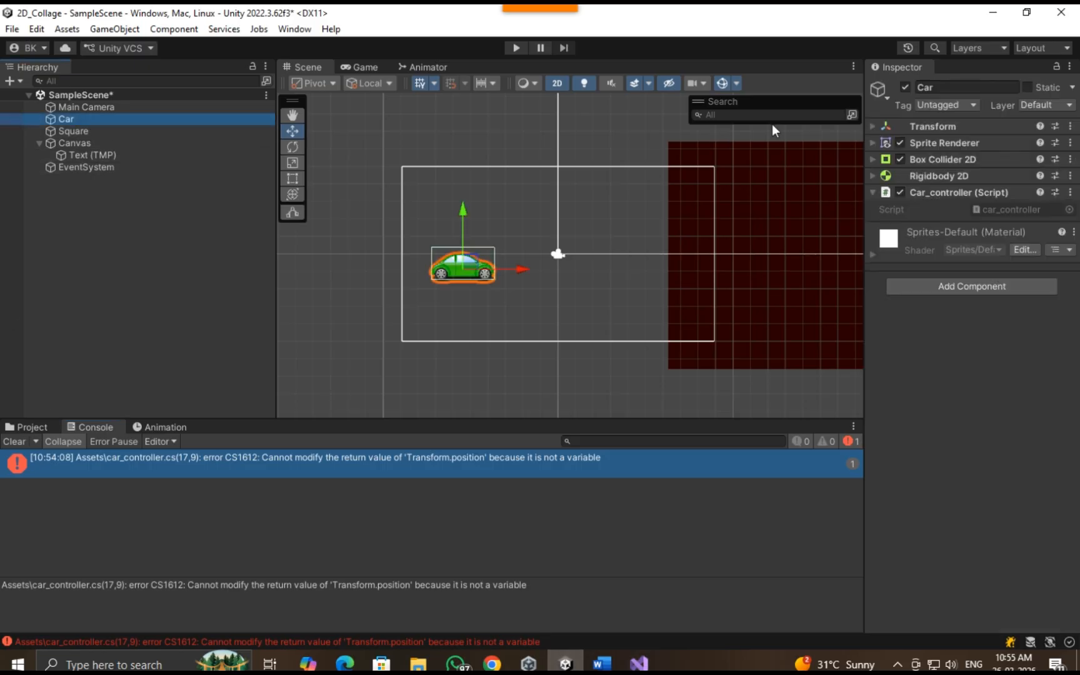
click(936, 127)
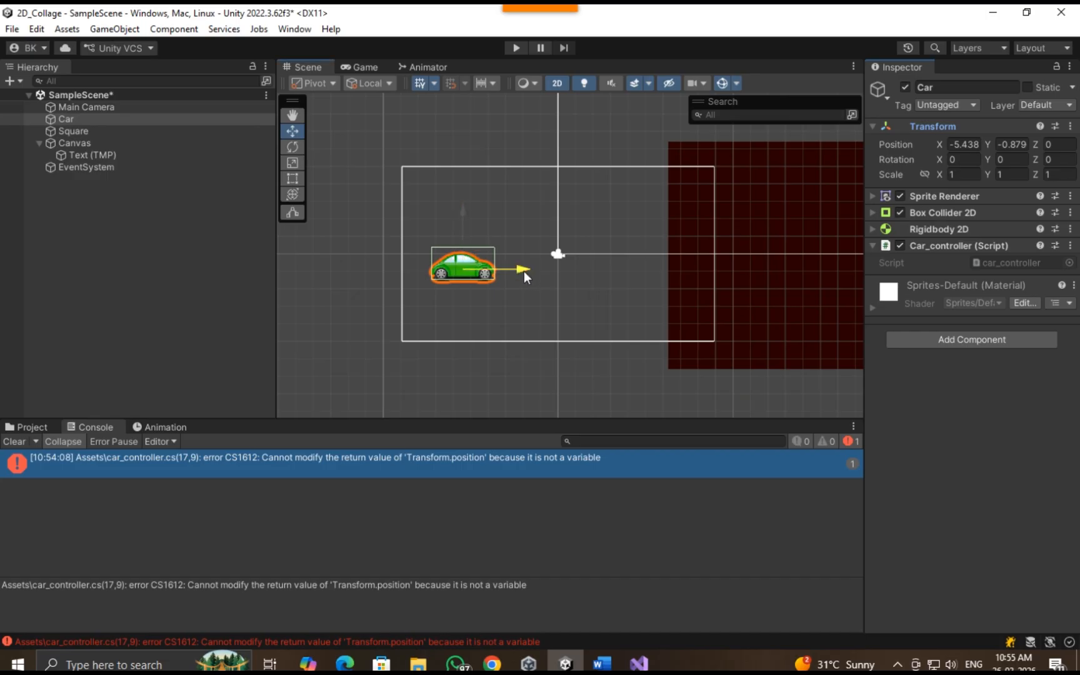
drag(524, 270, 561, 271)
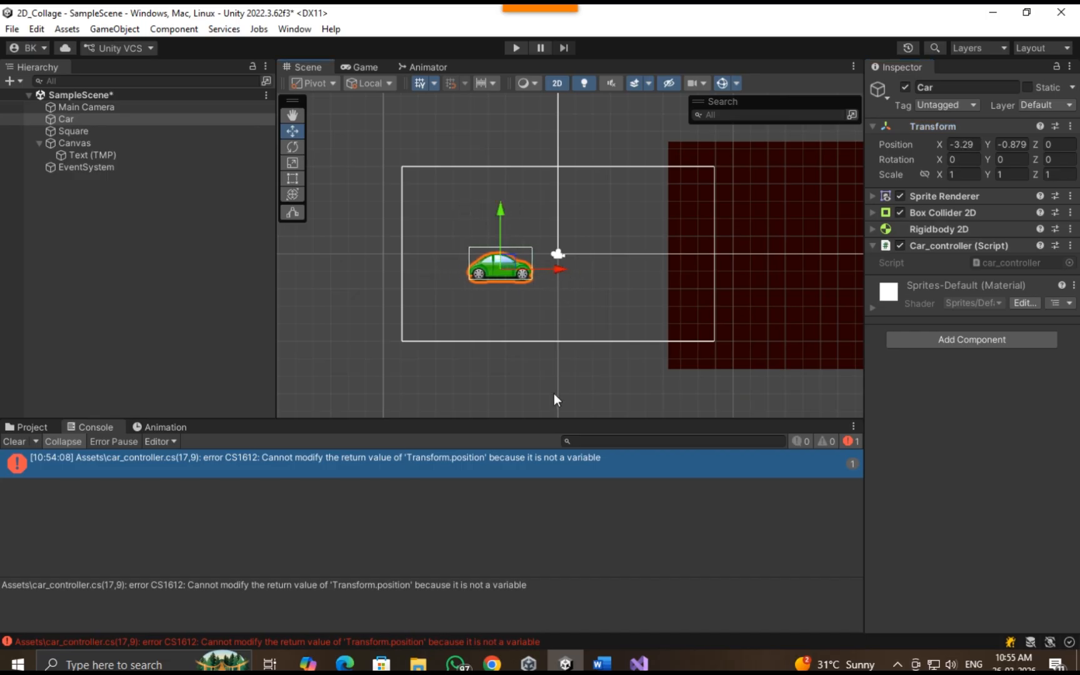
key(ctrl+z)
Switch back to Visual Studio and give the new Vector3 in Update the arguments 0.1f,0,0.
click(638, 664)
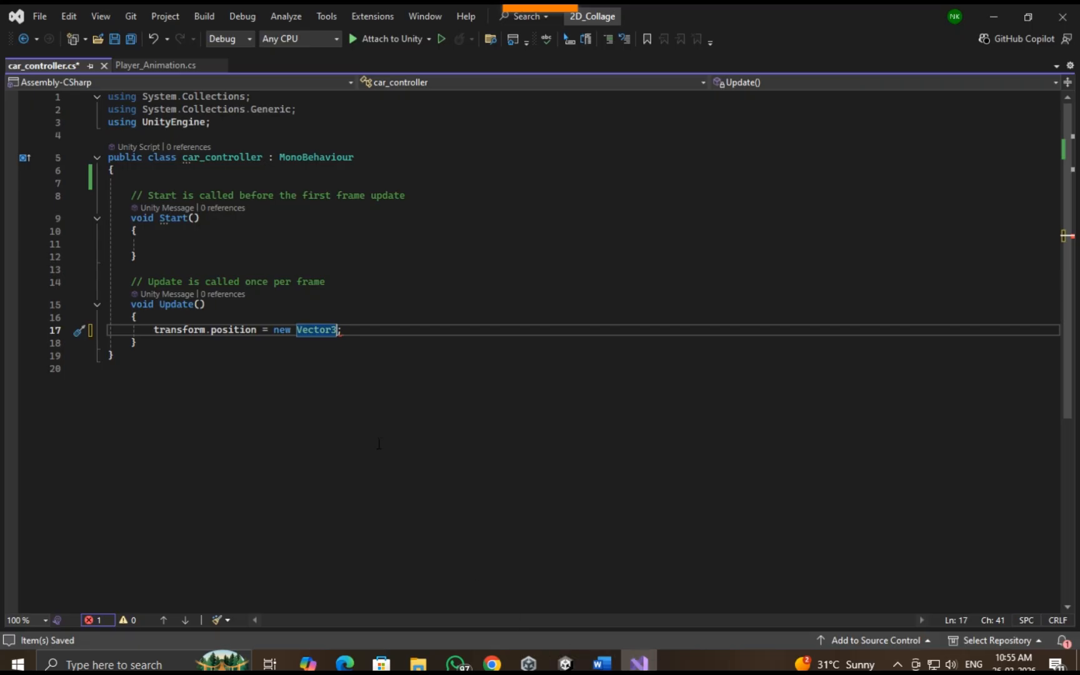
text(()
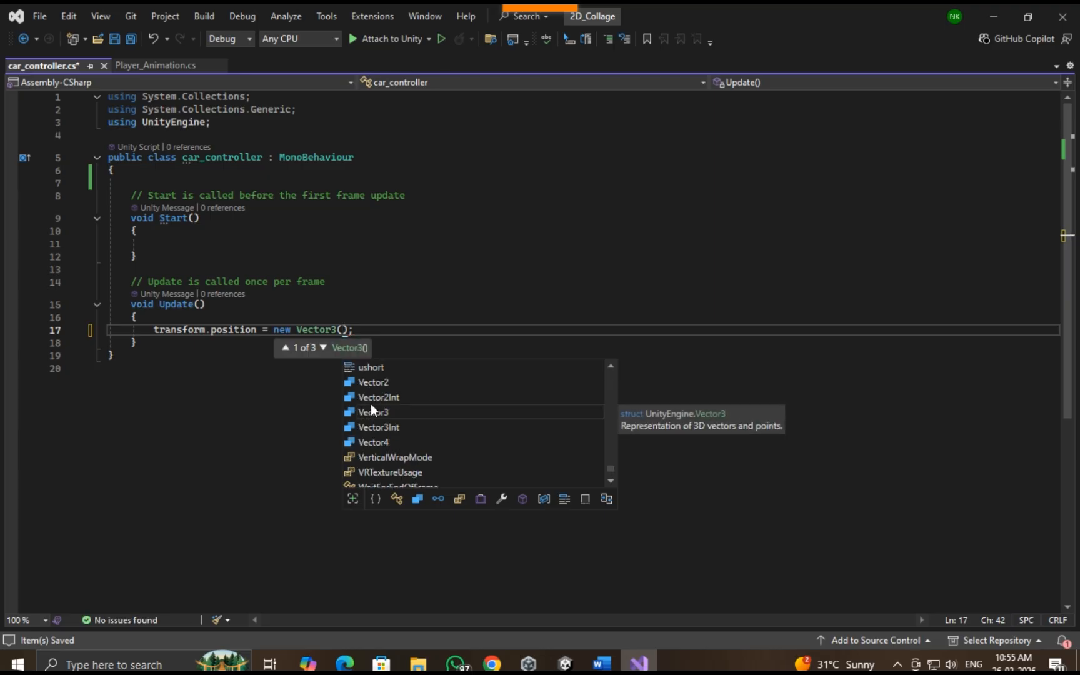
text(0.1)
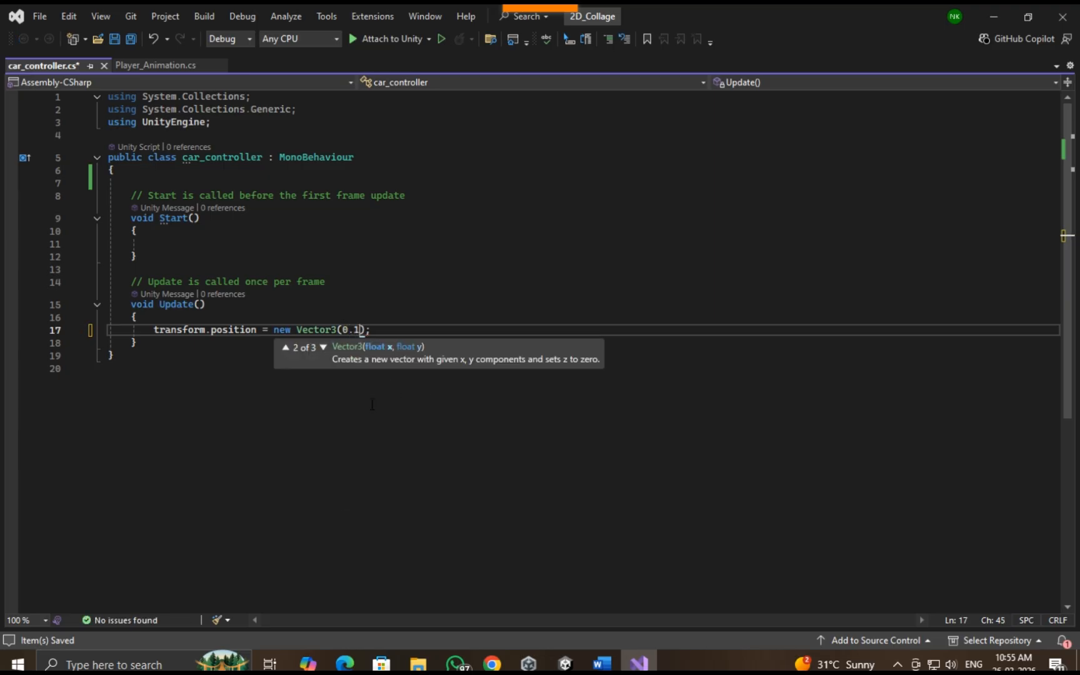
text(,0,0)
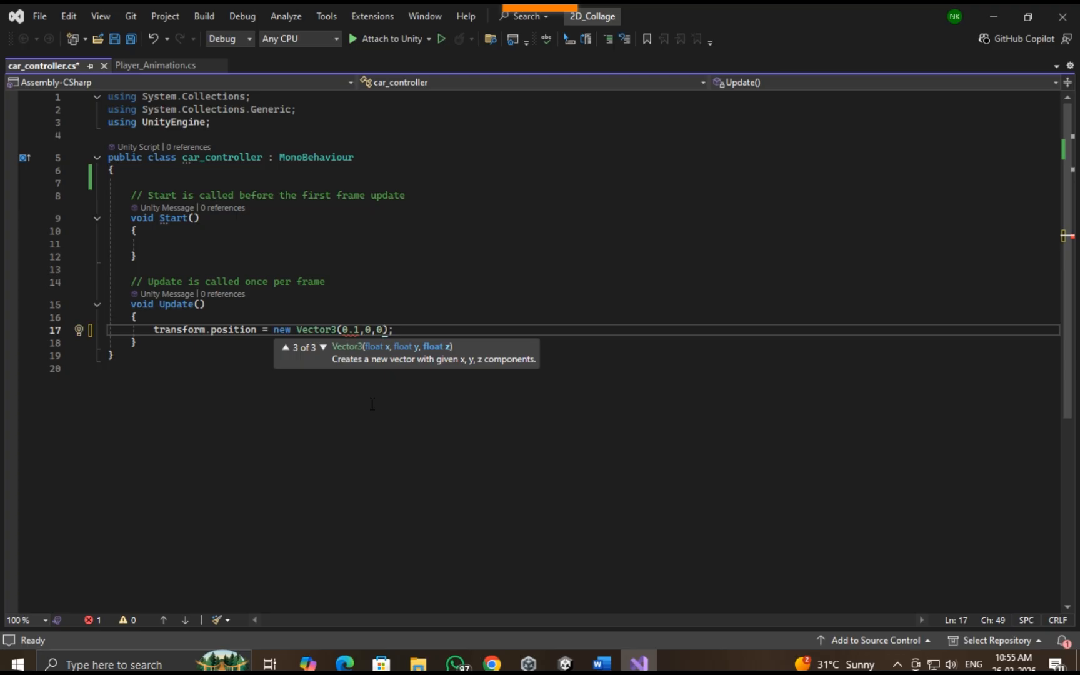
key(Left)
key(Left)
key(Left)
key(Left)
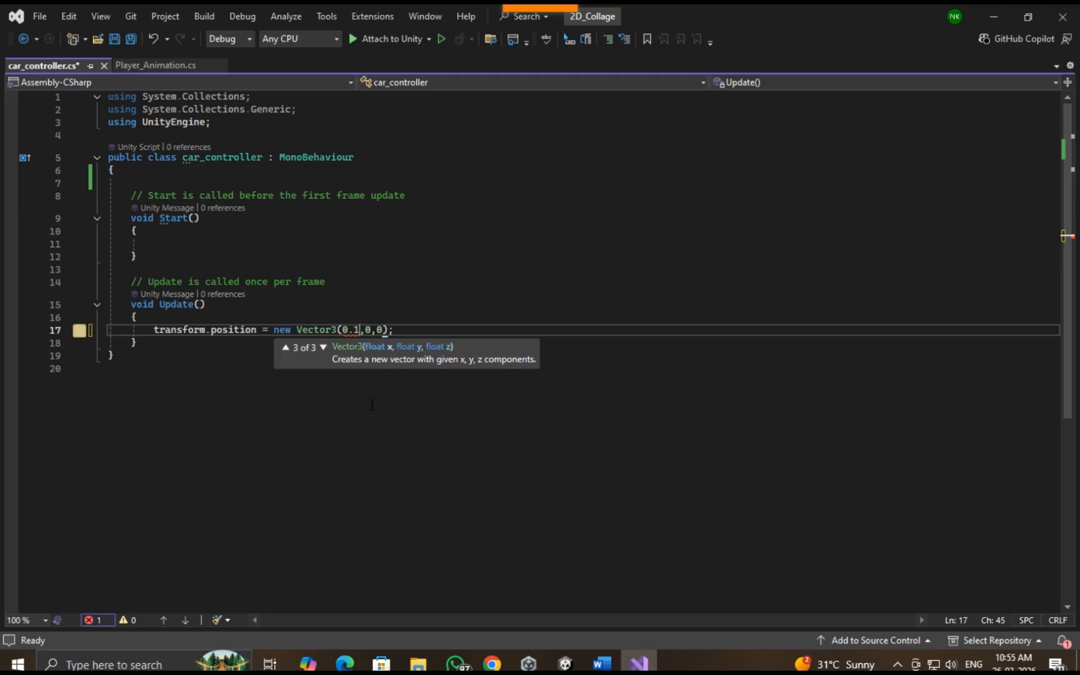
text(=)
text(f)
Change the assignment operator after transform.position to += and save the script.
key(Left)
key(Left)
key(Left)
key(Left)
key(Left)
key(Left)
key(Left)
key(Left)
key(Left)
key(Left)
key(Left)
key(Left)
key(Left)
key(Left)
key(Left)
key(Left)
key(Left)
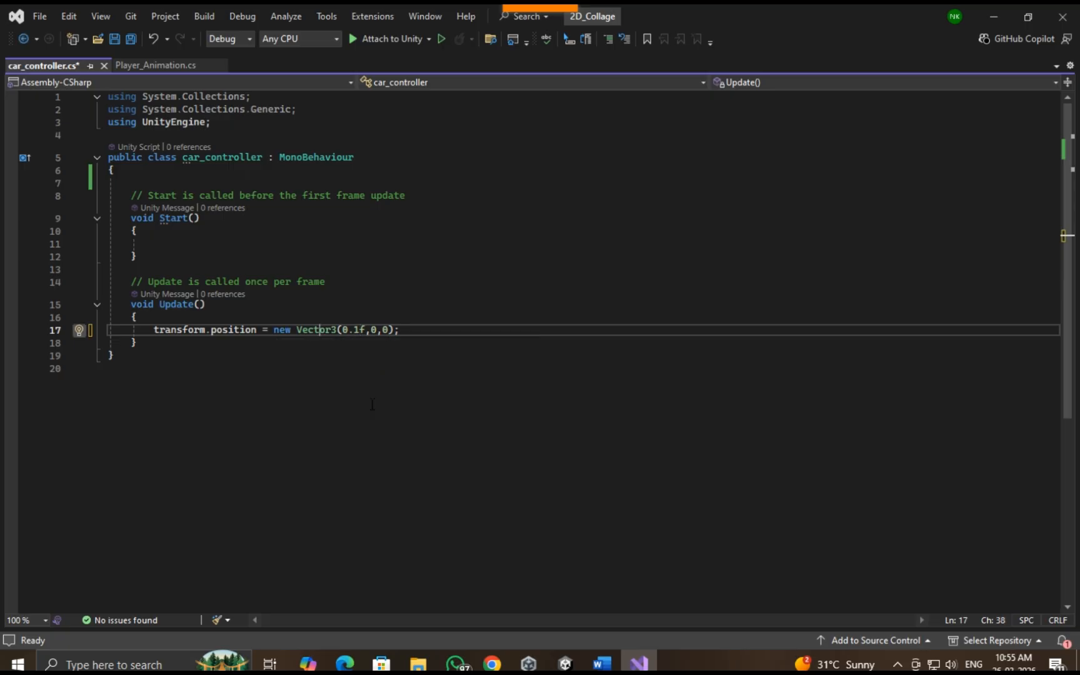
text(+)
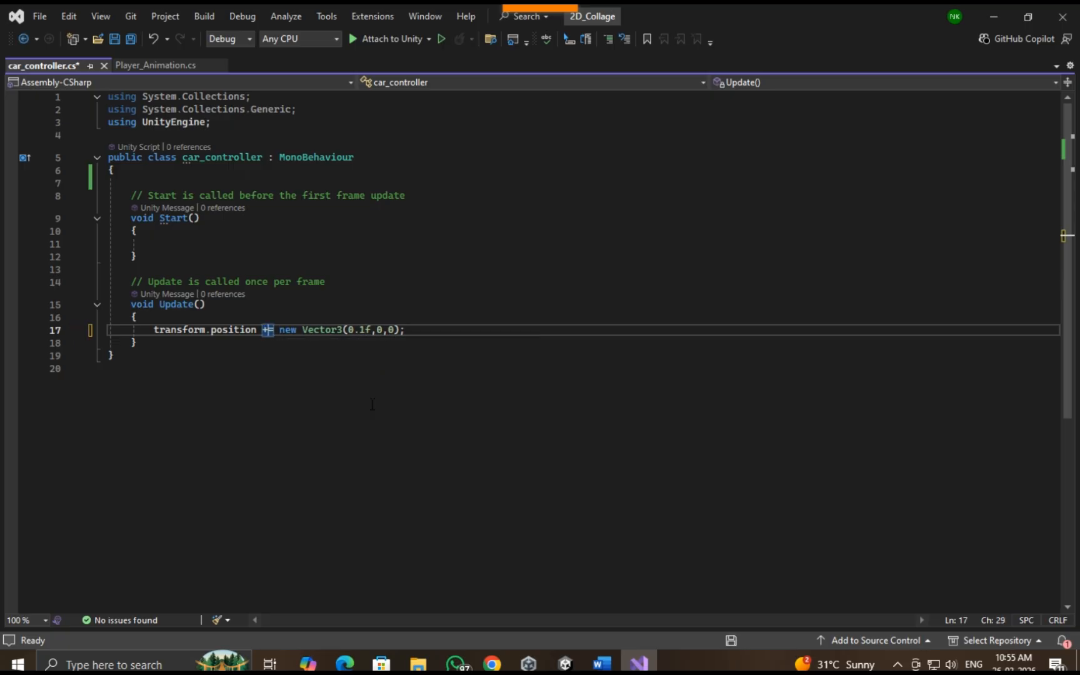
key(ctrl+s)
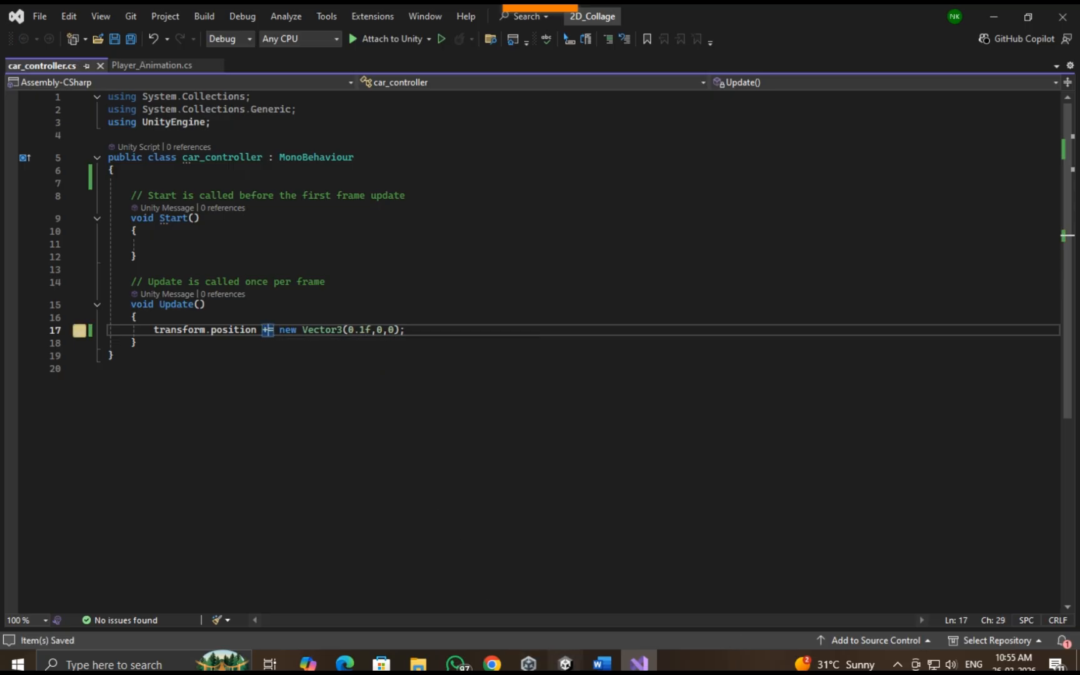
Switch to Unity, run the scene to watch the car drive toward the square, and stop playback.
mouse_move(565, 663)
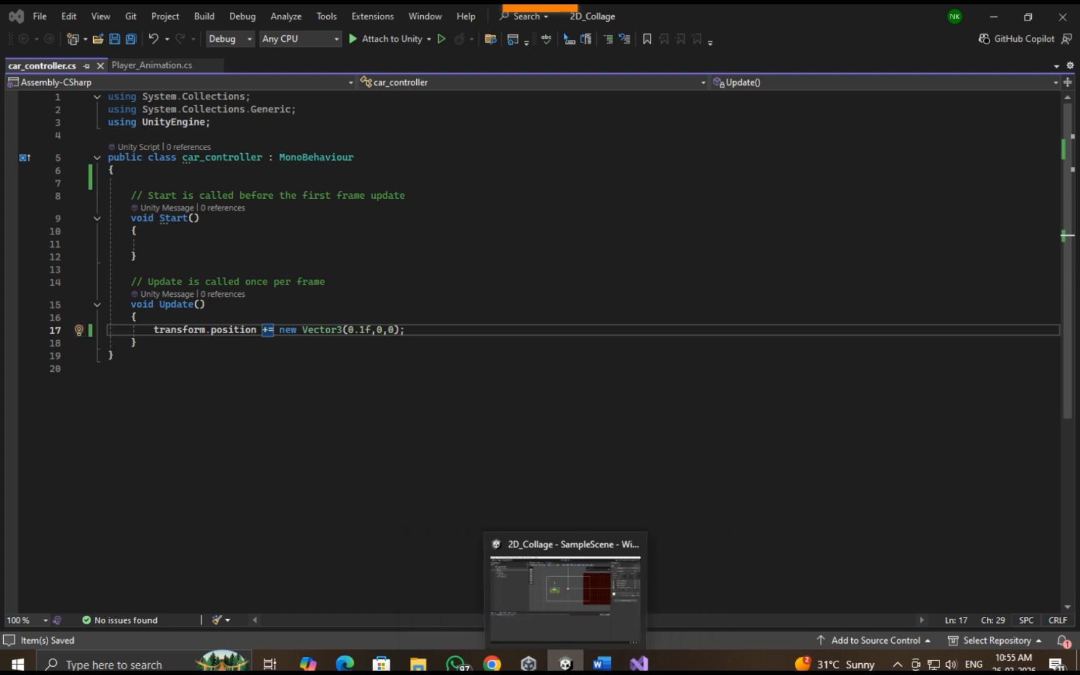
click(554, 627)
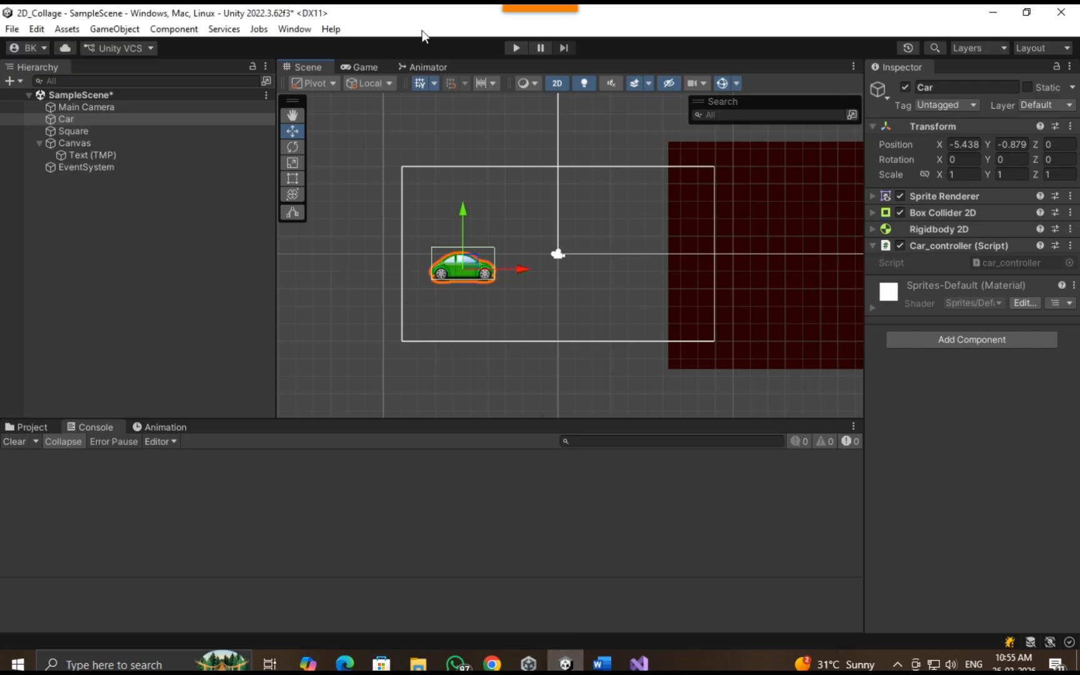
click(507, 45)
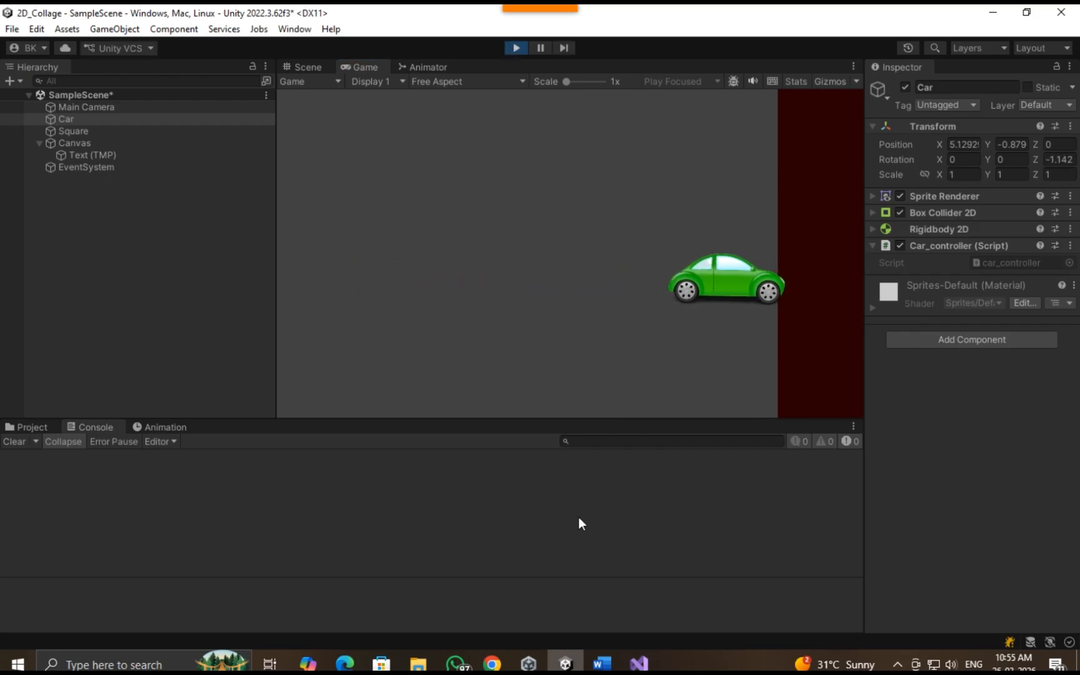
click(517, 49)
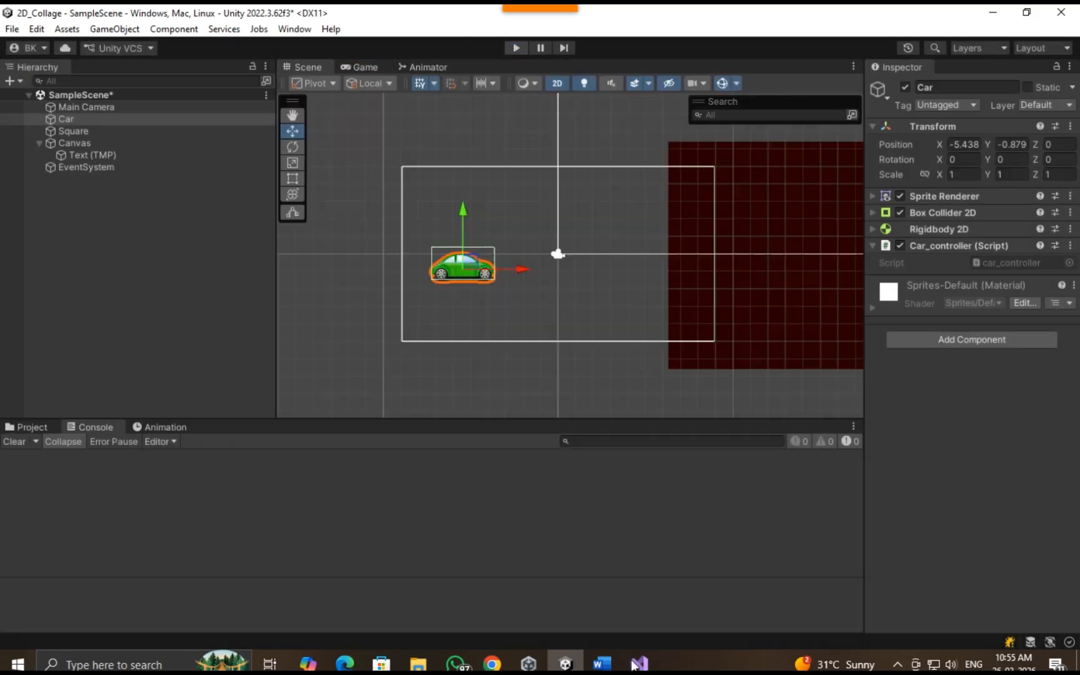
Switch back to Visual Studio, set the Vector3 X increment to 0.05f and save the script.
key(alt+Tab)
click(366, 334)
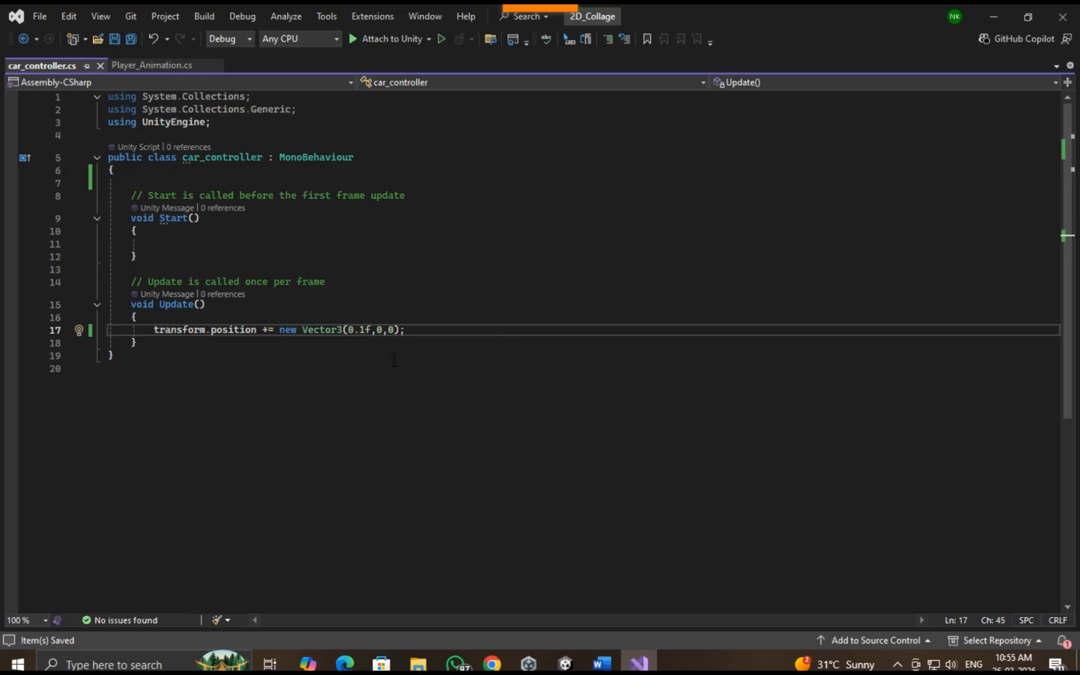
key(BackSpace)
text(0)
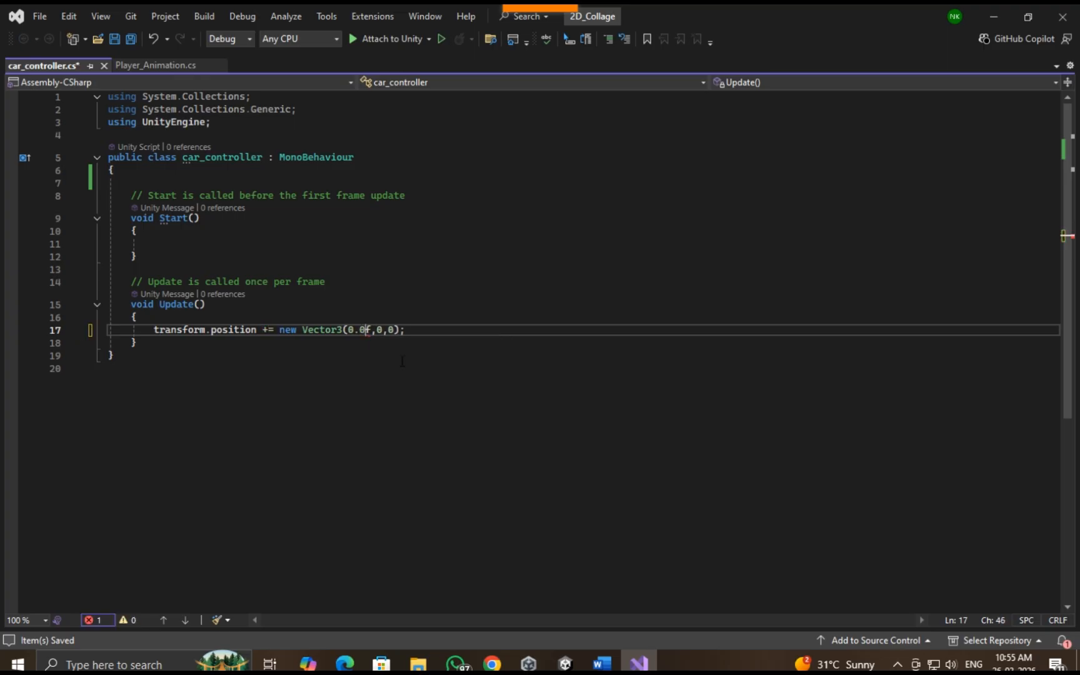
text(5)
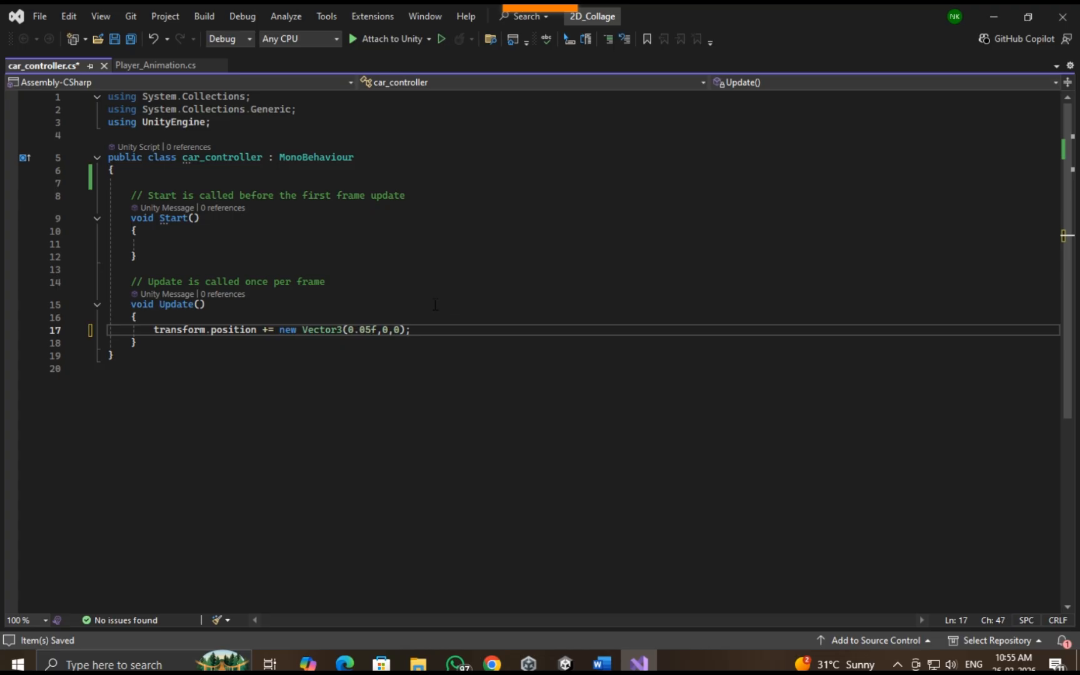
key(ctrl+s)
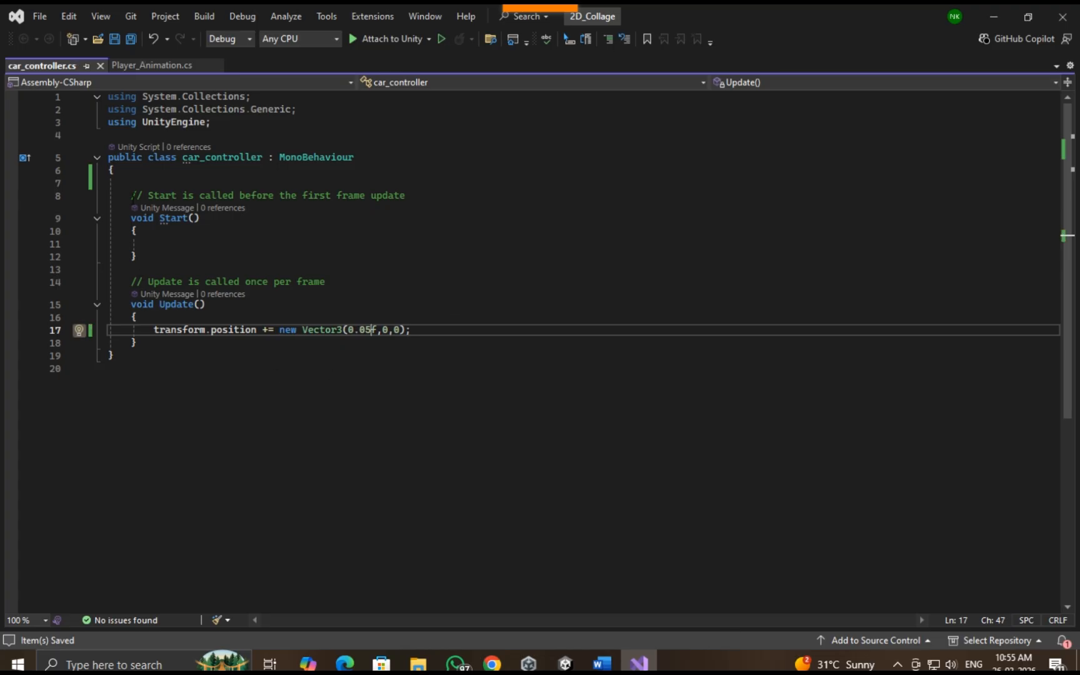
Delete the empty Start method with its comment from the car_controller class and save the script.
drag(111, 182, 151, 252)
key(Delete)
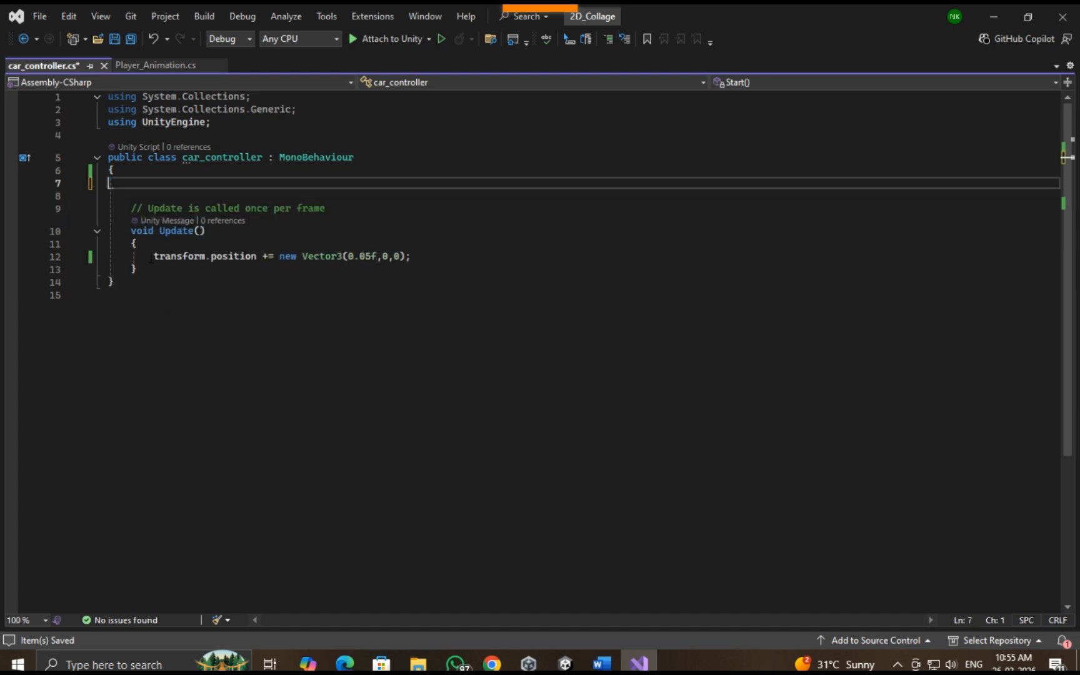
key(ctrl+s)
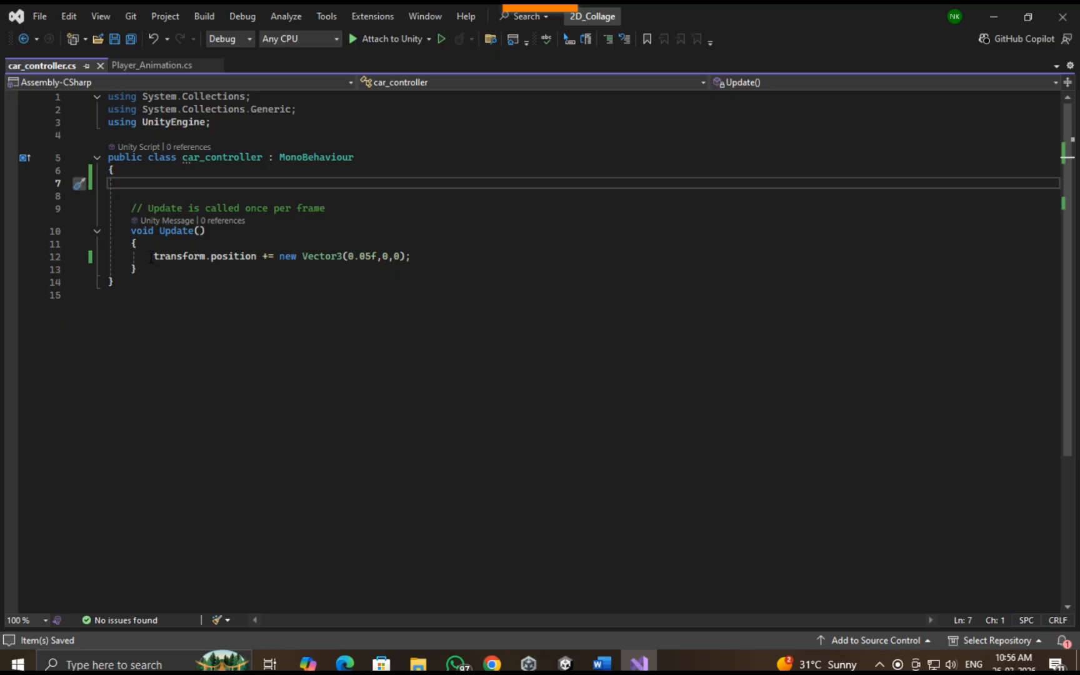
Declare a public TextMeshProUGUI field named text at the start of the car_controller class and save the script.
key(Tab)
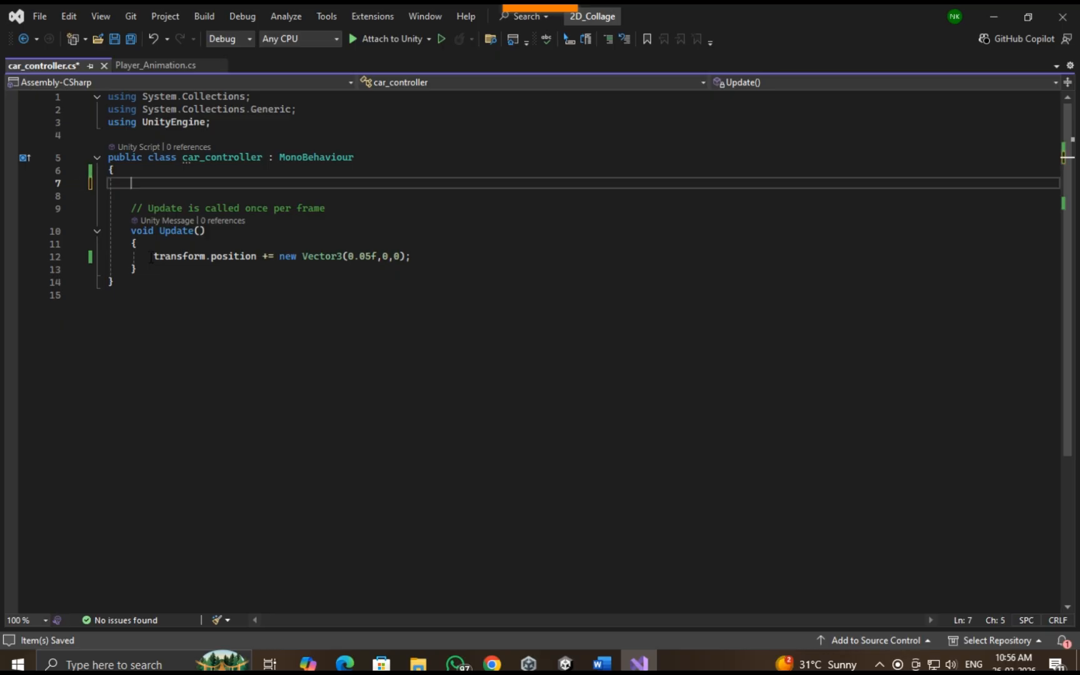
text(public )
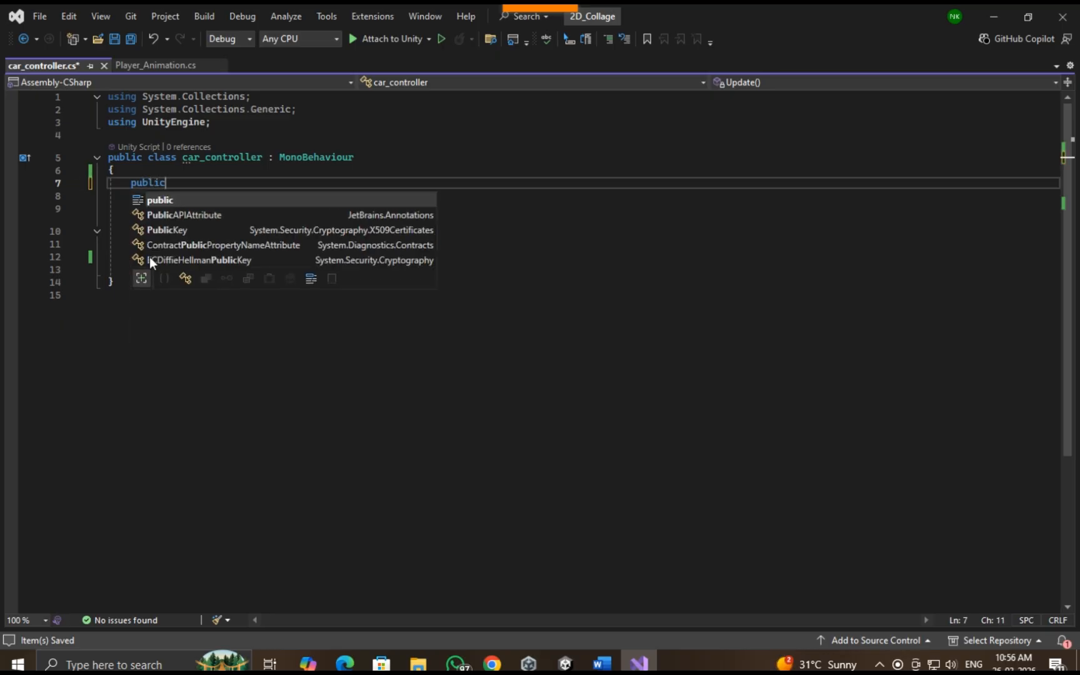
text(text)
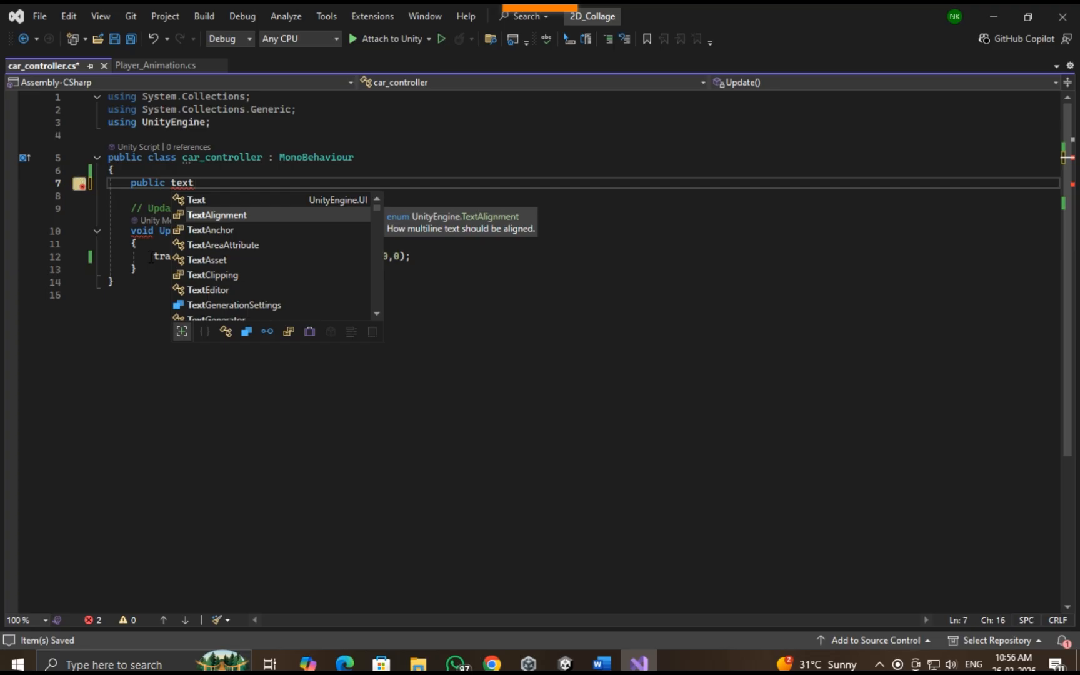
text(mes)
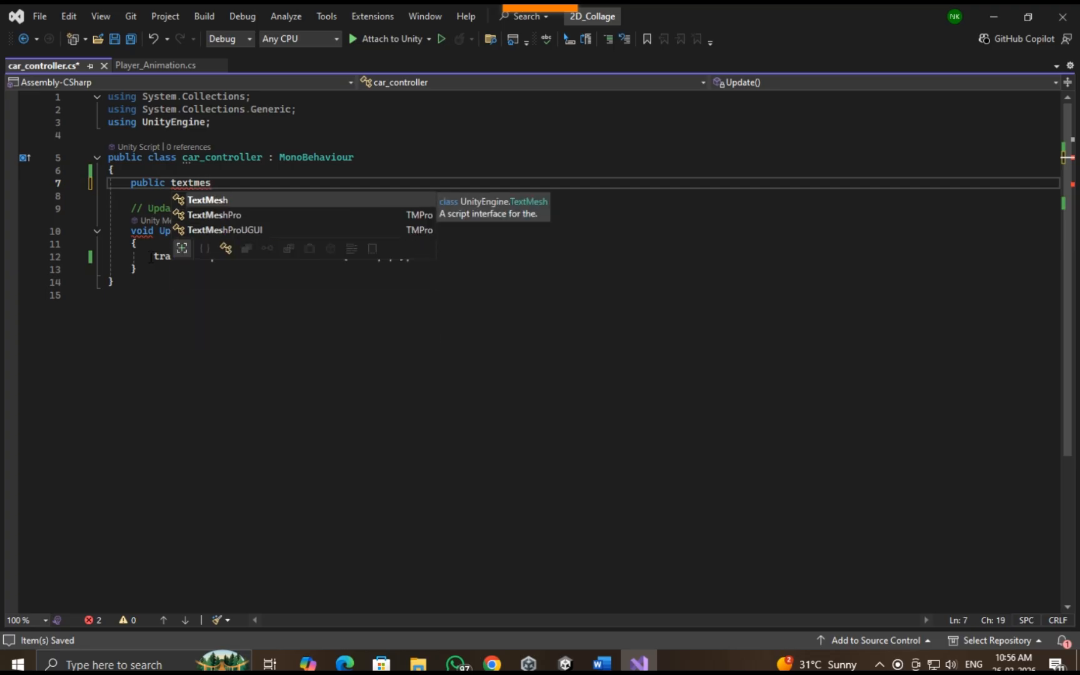
key(Down)
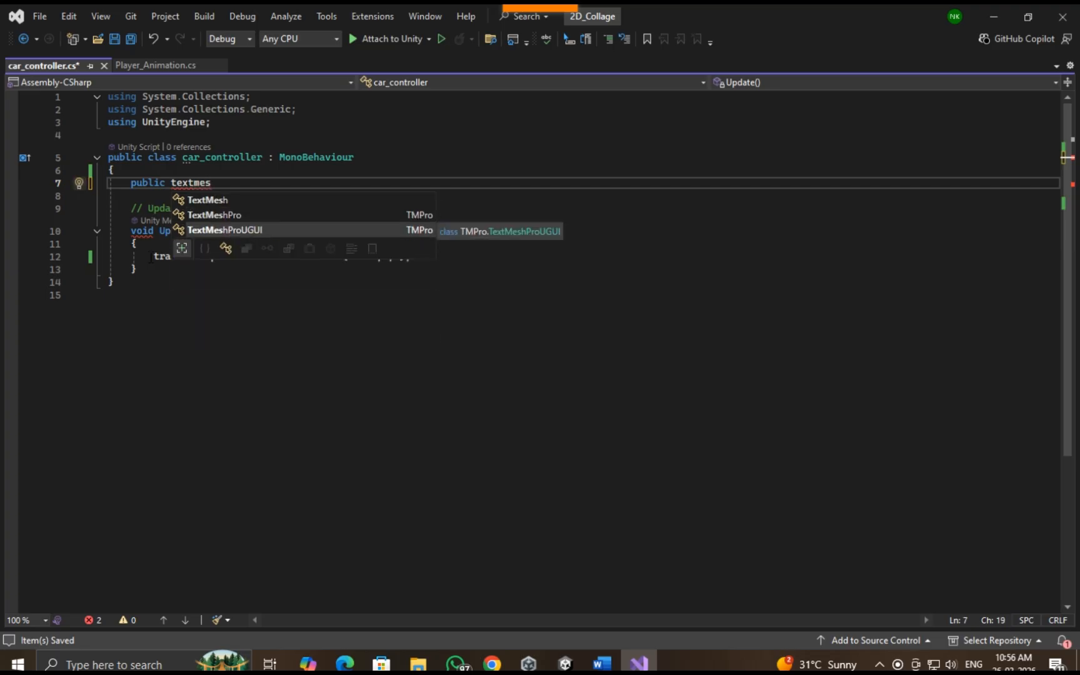
key(Tab)
text(text)
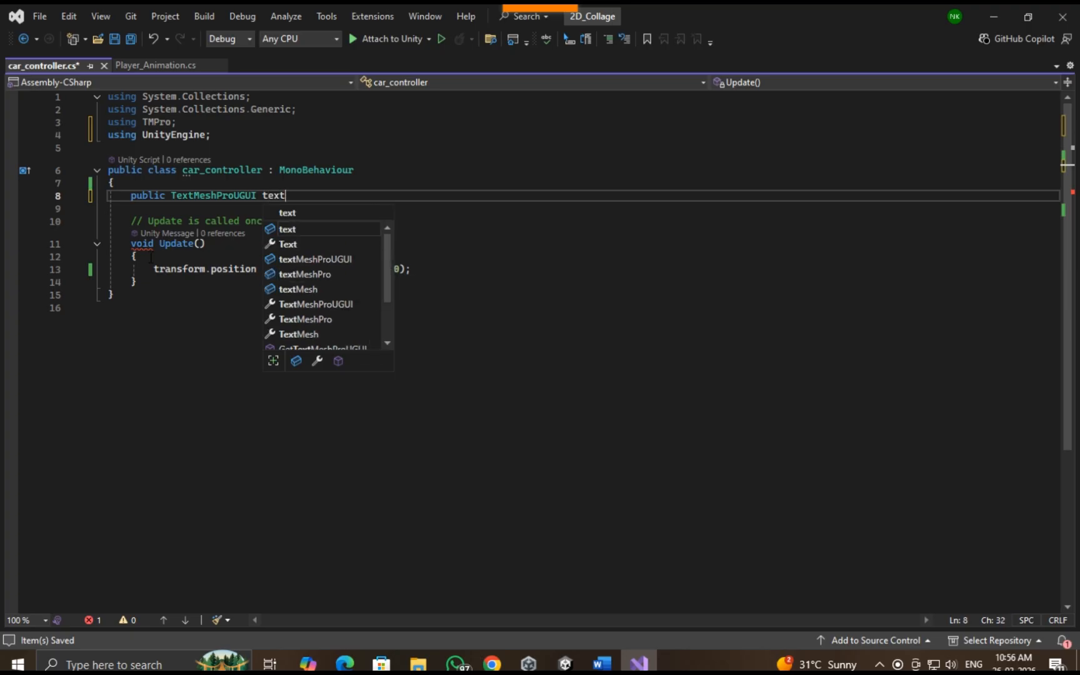
text(;)
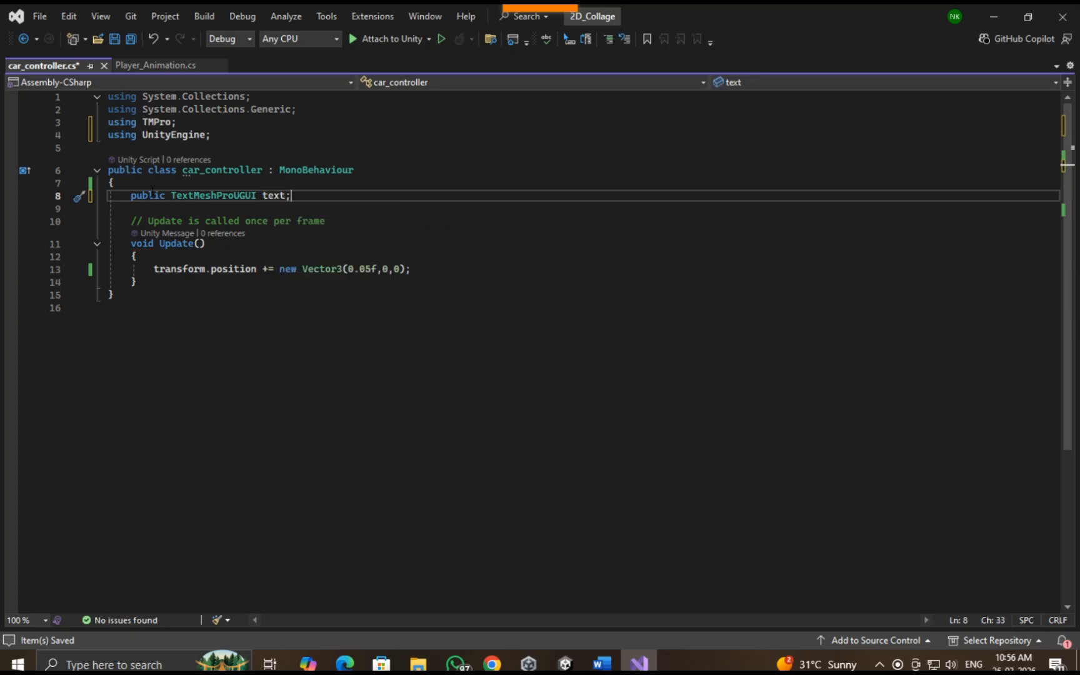
double_click(186, 196)
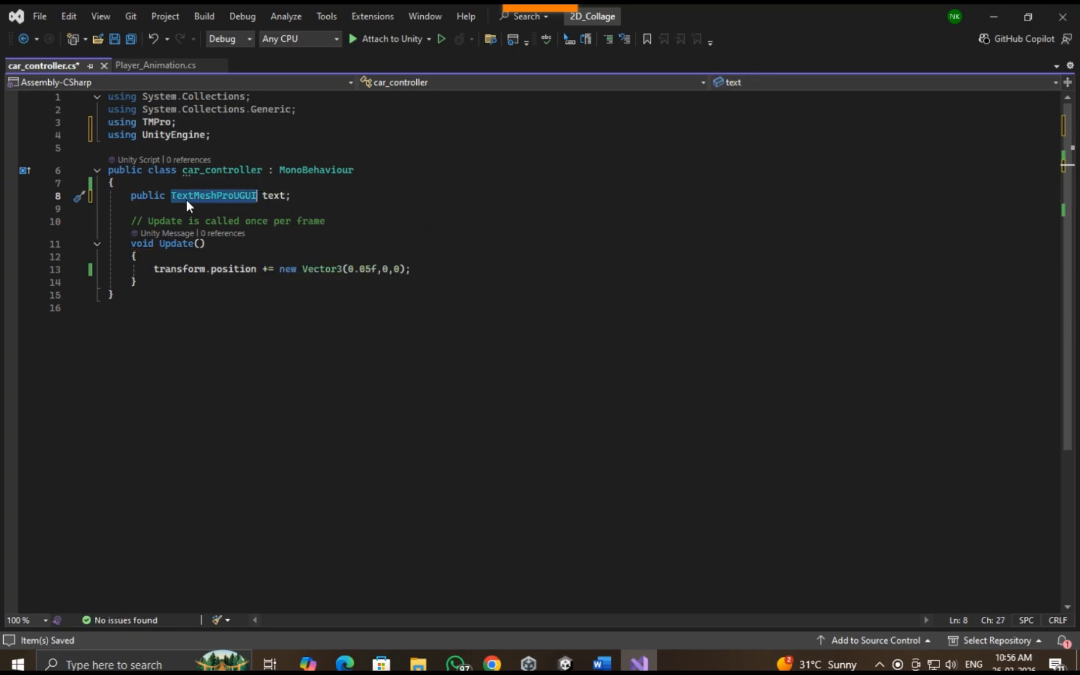
click(329, 195)
key(Return)
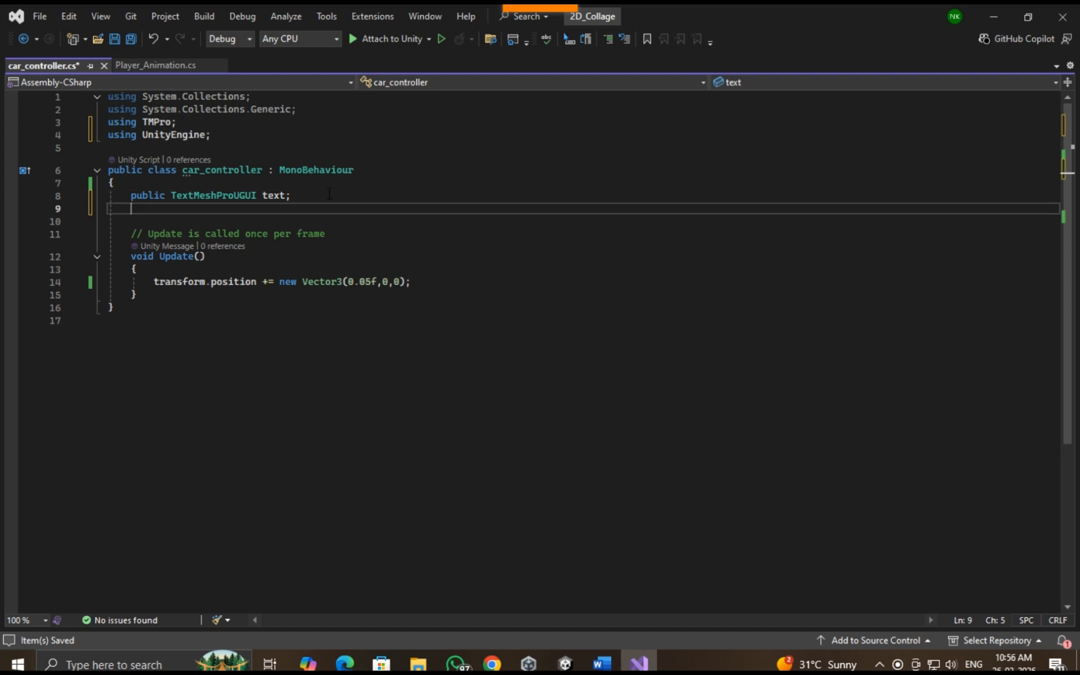
key(ctrl+s)
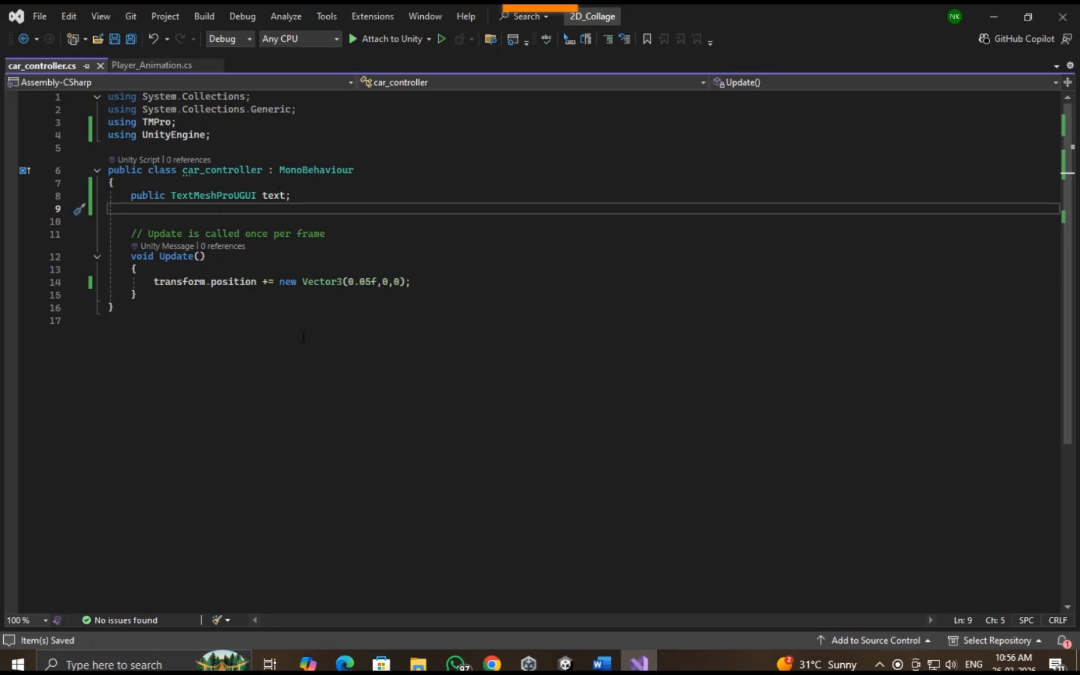
Switch to Unity, assign the canvas's Text (TMP) object to the Text field of the Car's Car_controller script, and save the scene.
click(565, 663)
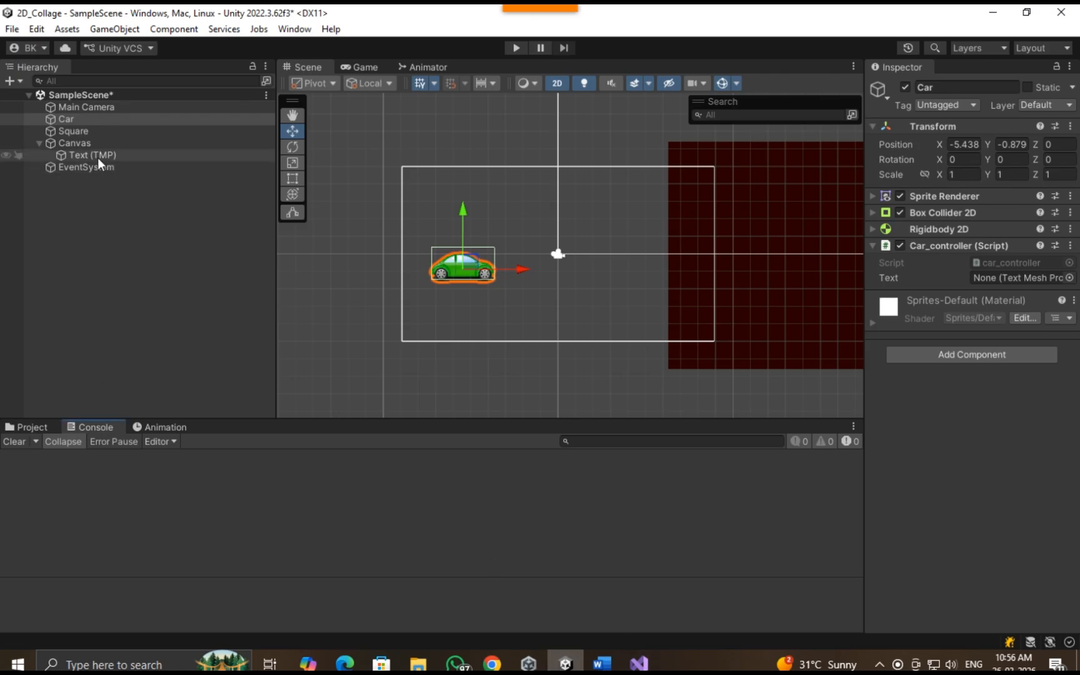
click(135, 156)
drag(135, 159, 1015, 281)
key(ctrl+s)
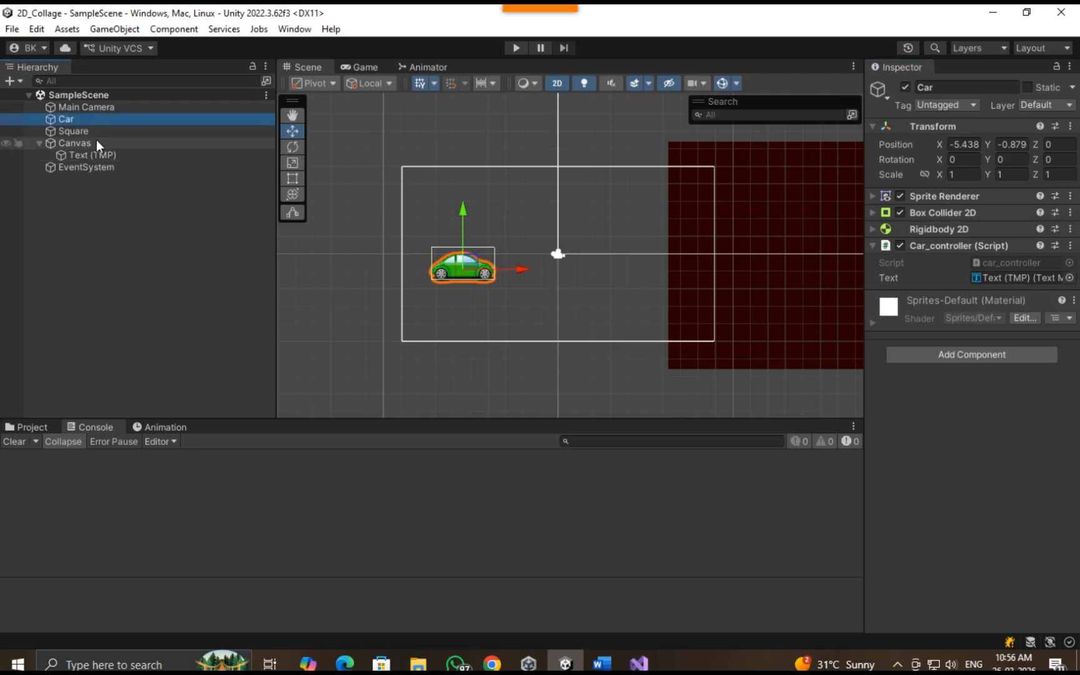
drag(89, 151, 1003, 283)
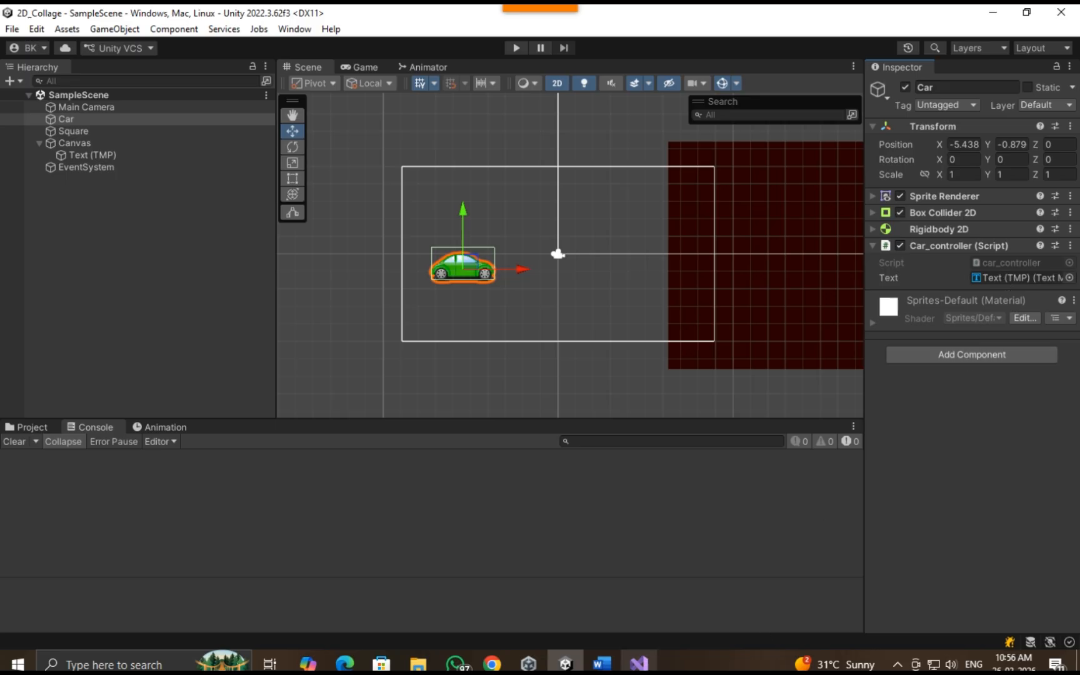
Switch back to Visual Studio, add an empty OnCollisionEnter method below Update, and save the script.
click(639, 663)
click(165, 298)
key(Return)
key(Return)
key(Return)
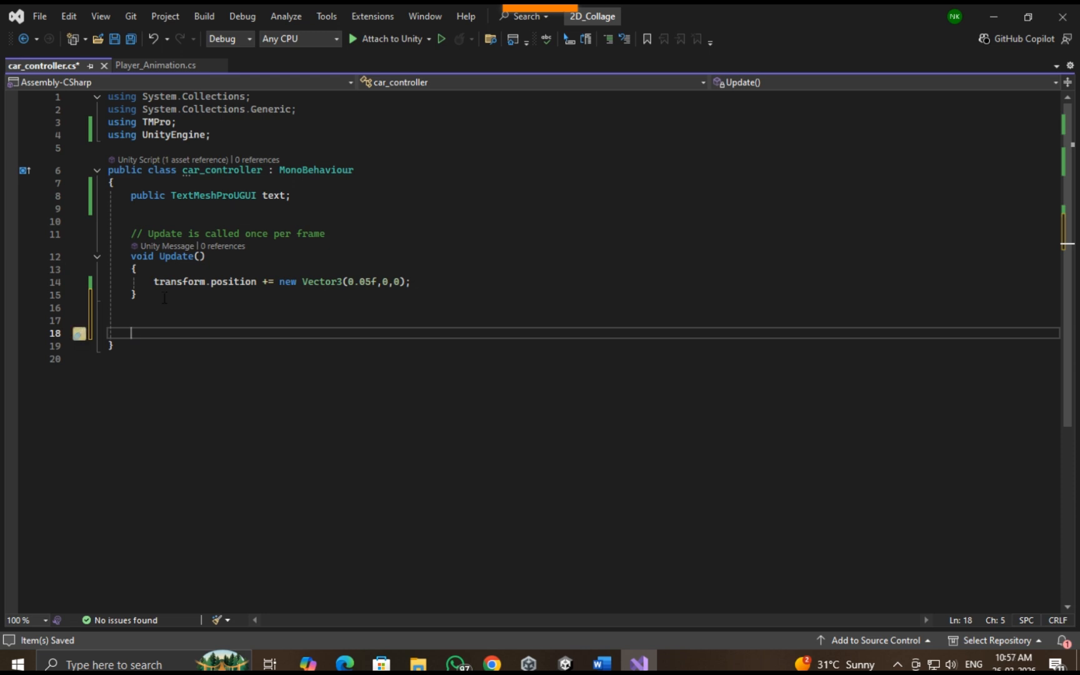
text(on co)
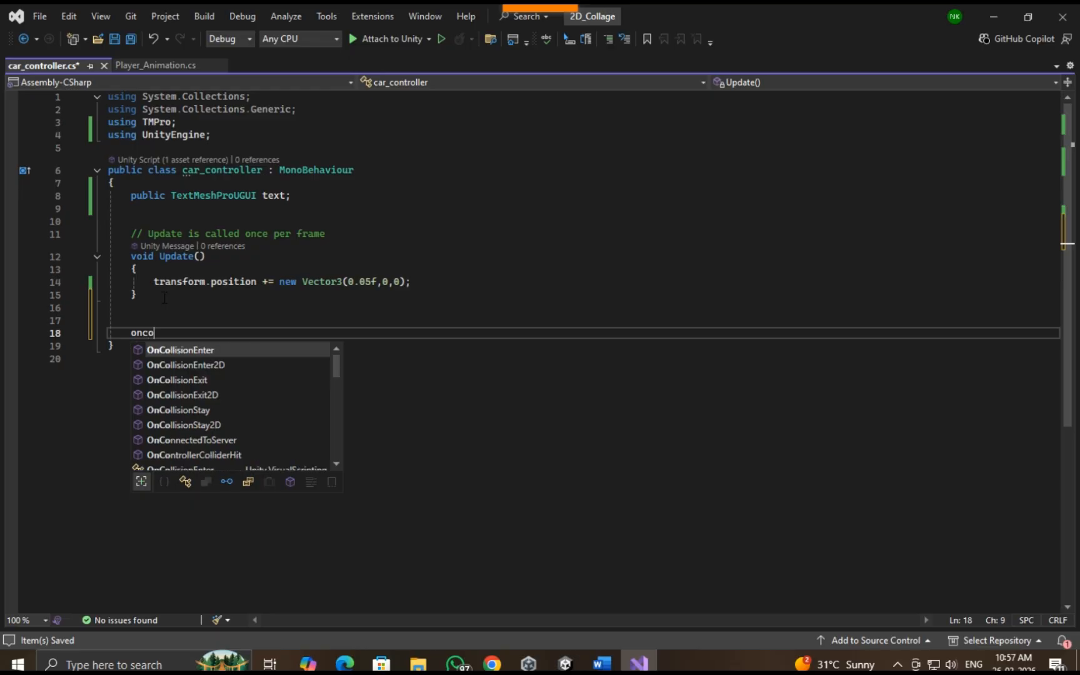
text(lli)
key(BackSpace)
key(Return)
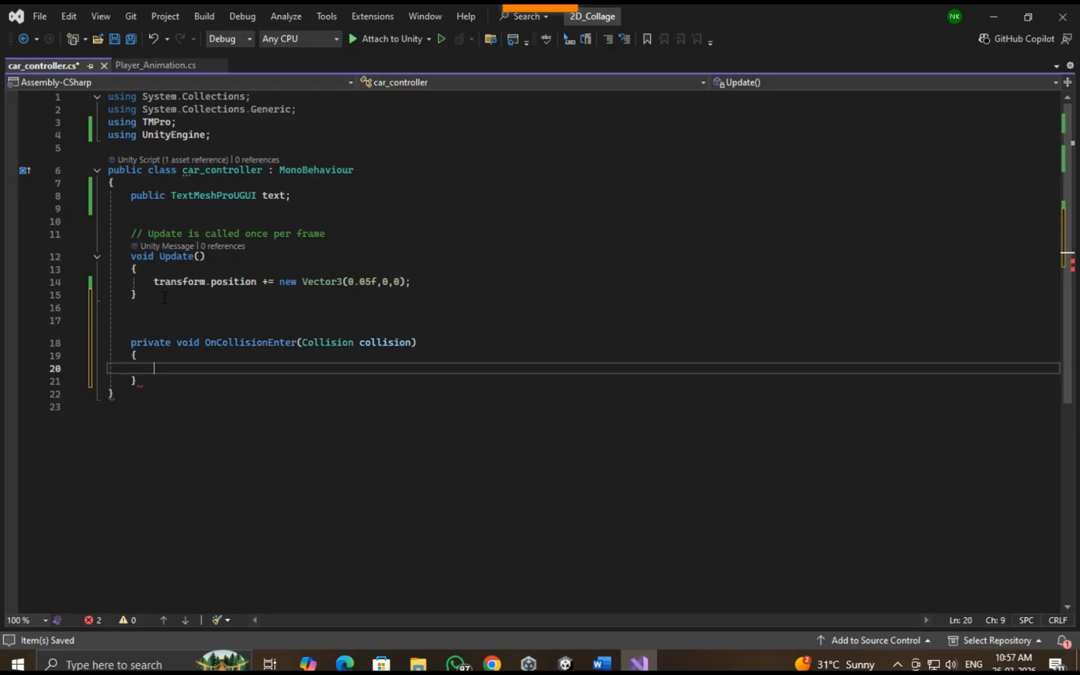
key(ctrl+s)
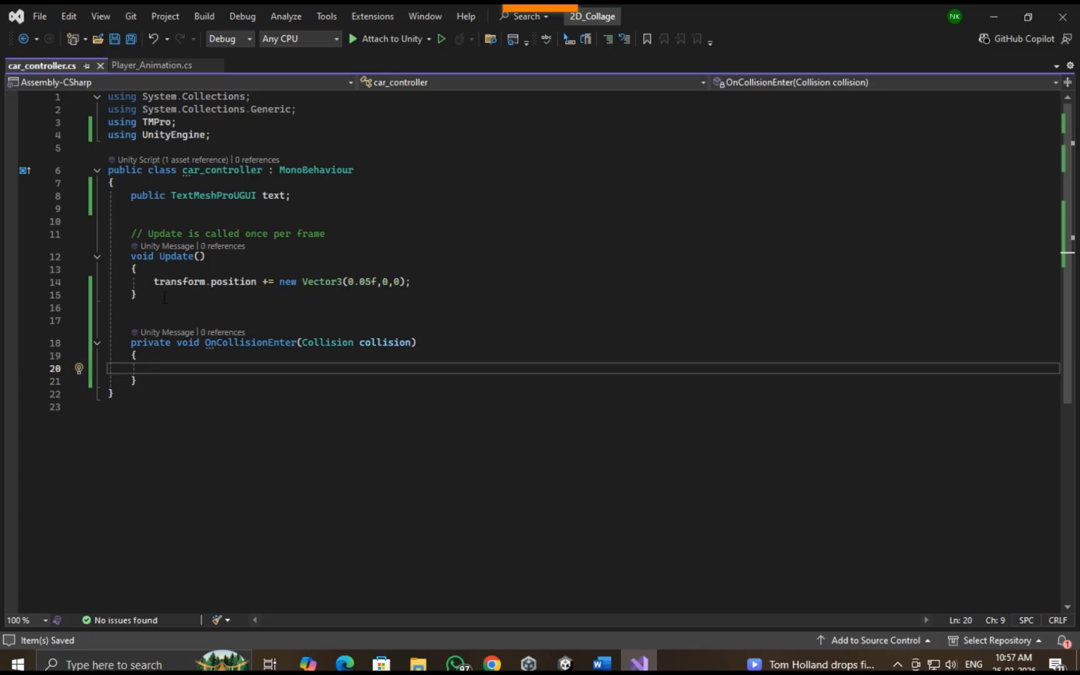
Begin a statement inside OnCollisionEnter with text.text to access the text property of the TextMeshPro field.
text(text)
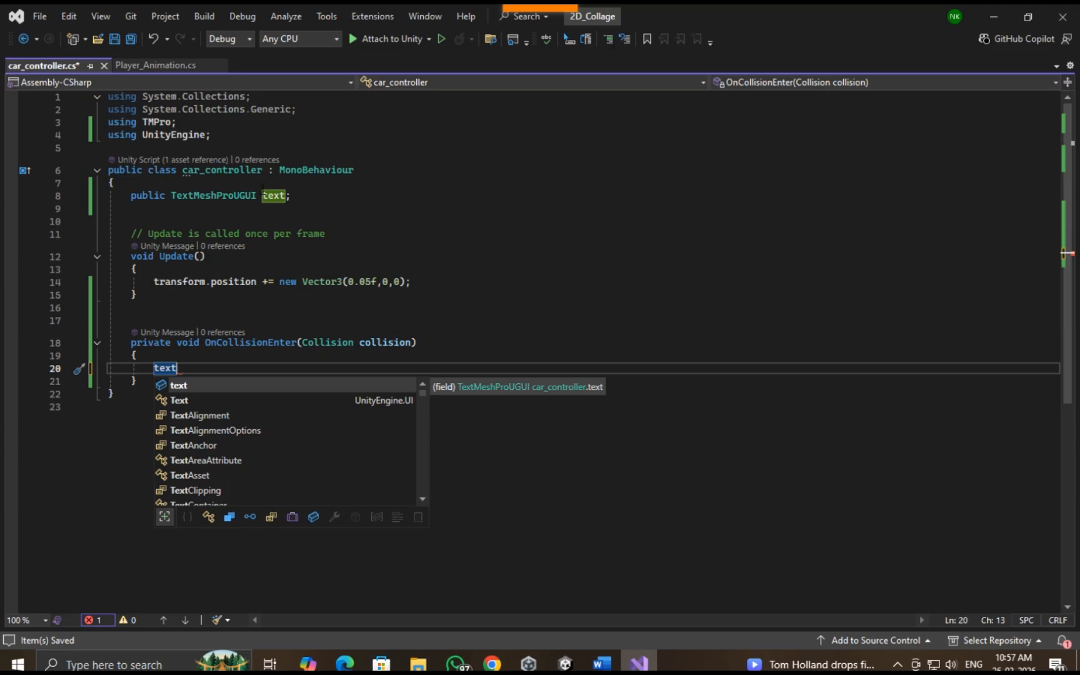
key(Escape)
text(.)
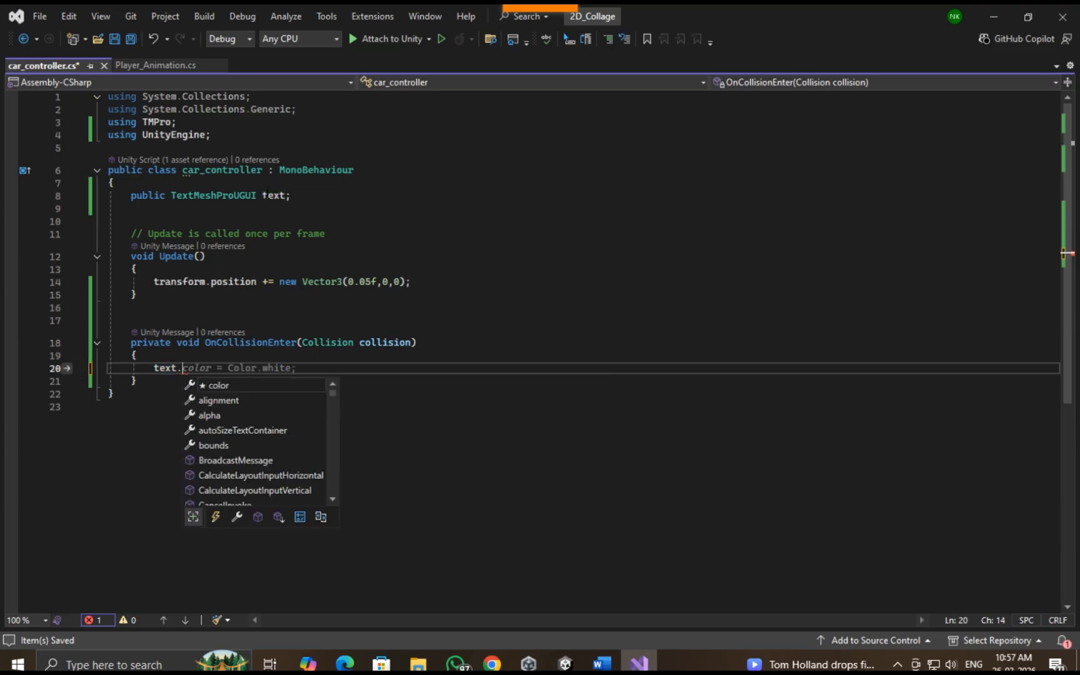
text(text)
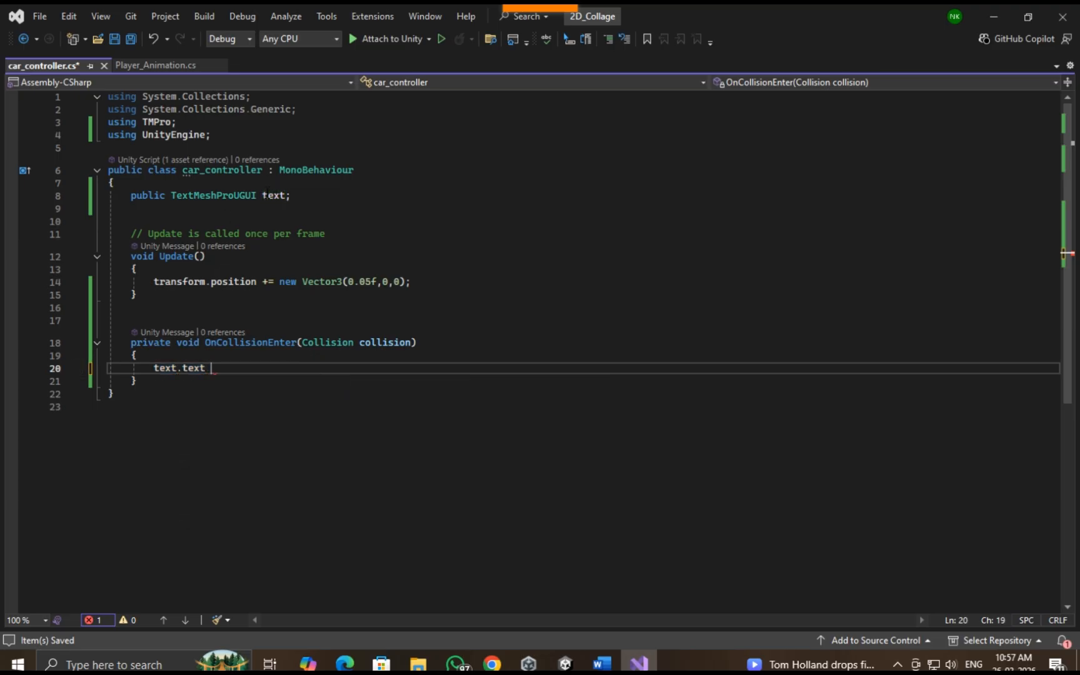
Rename the TextMeshProUGUI field to display and change its reference in OnCollisionEnter to display.text.
double_click(273, 195)
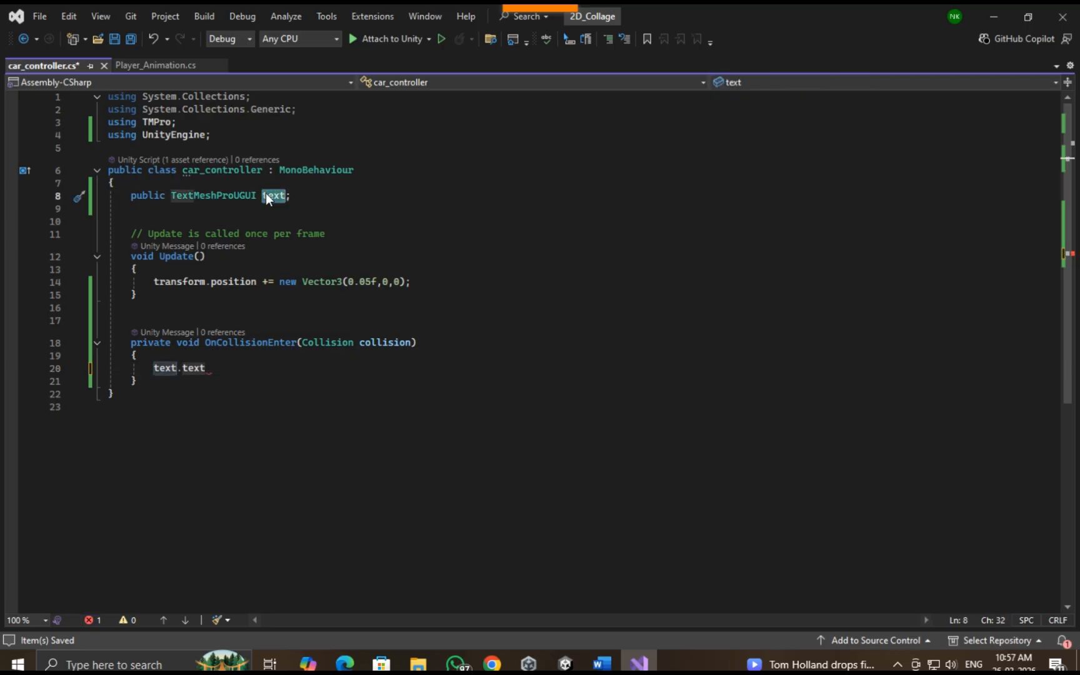
text(dis)
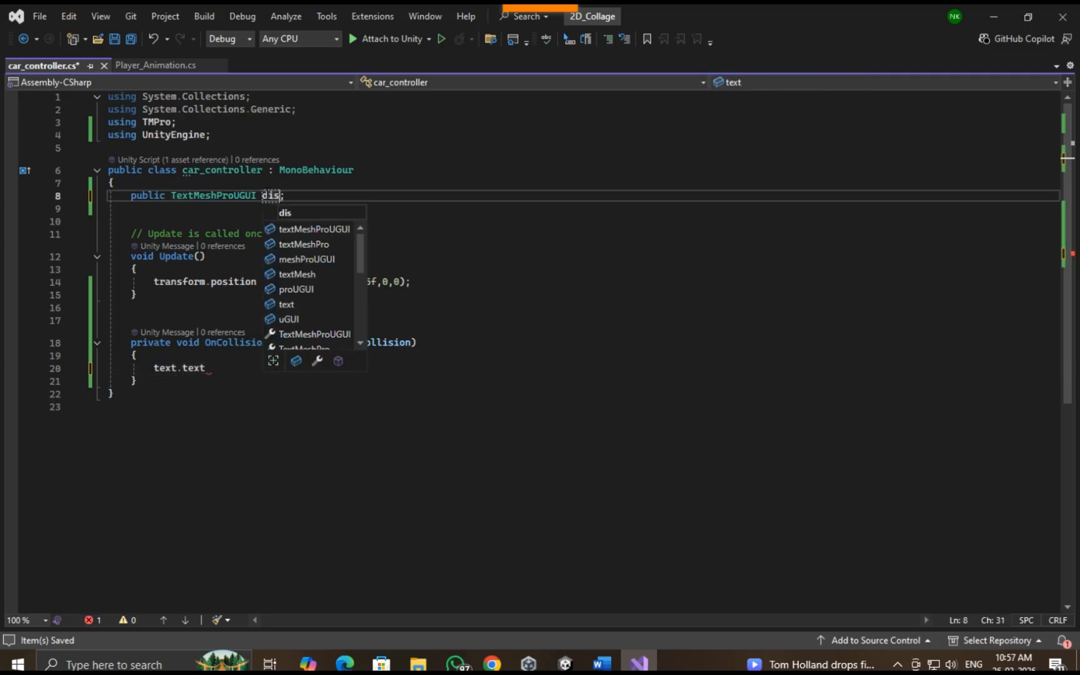
text(plat)
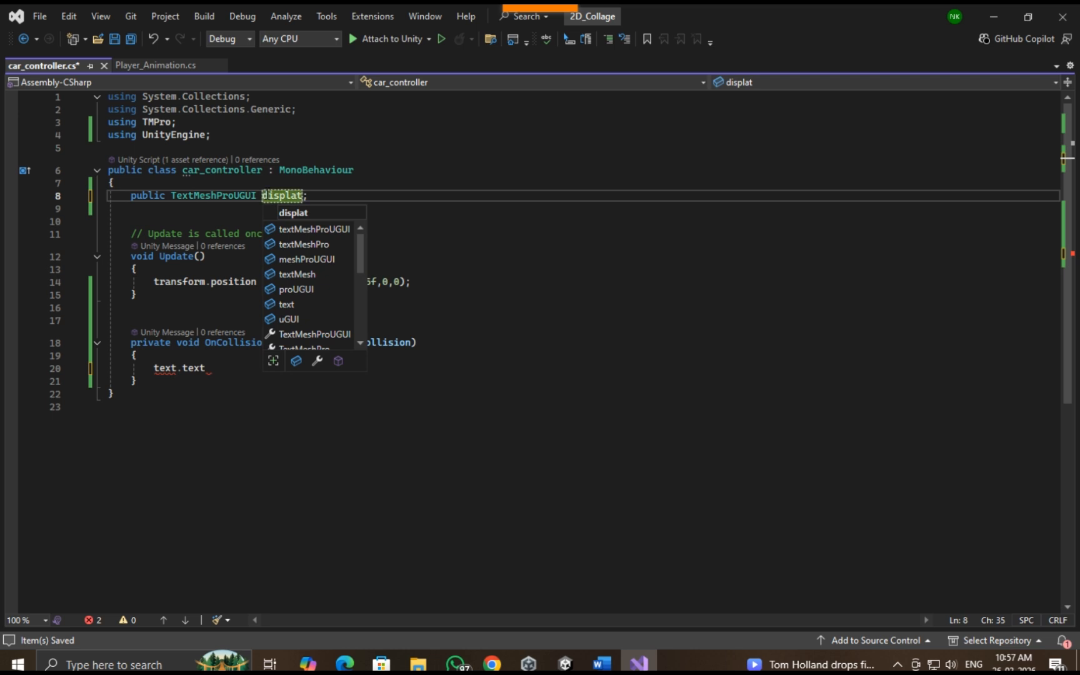
key(BackSpace)
text(y)
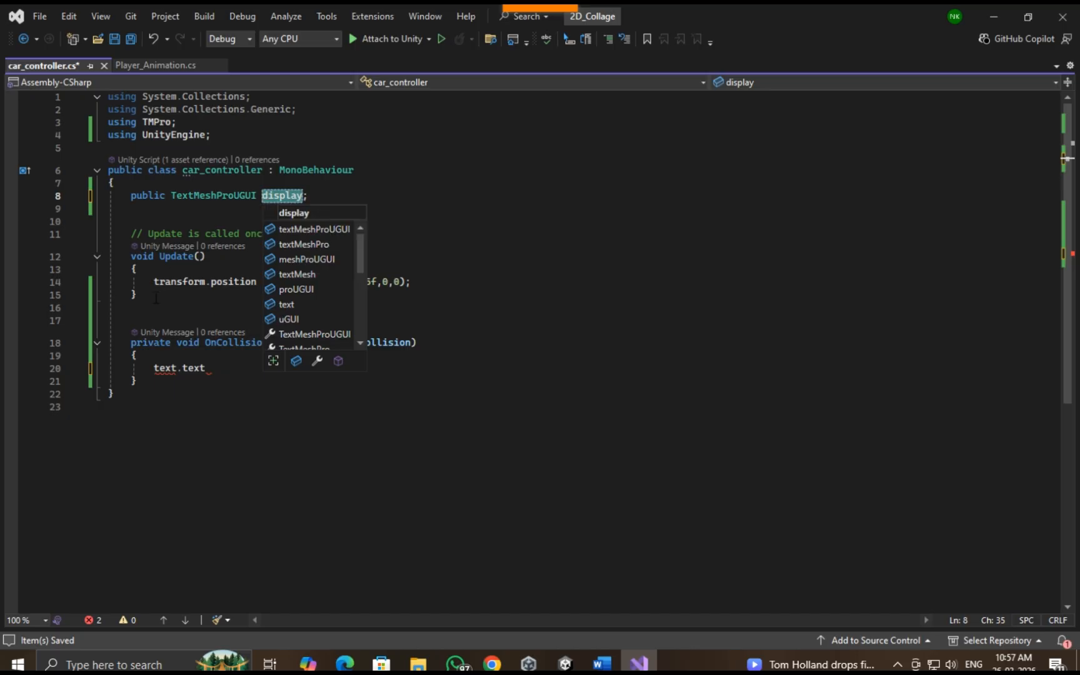
click(155, 370)
text(display)
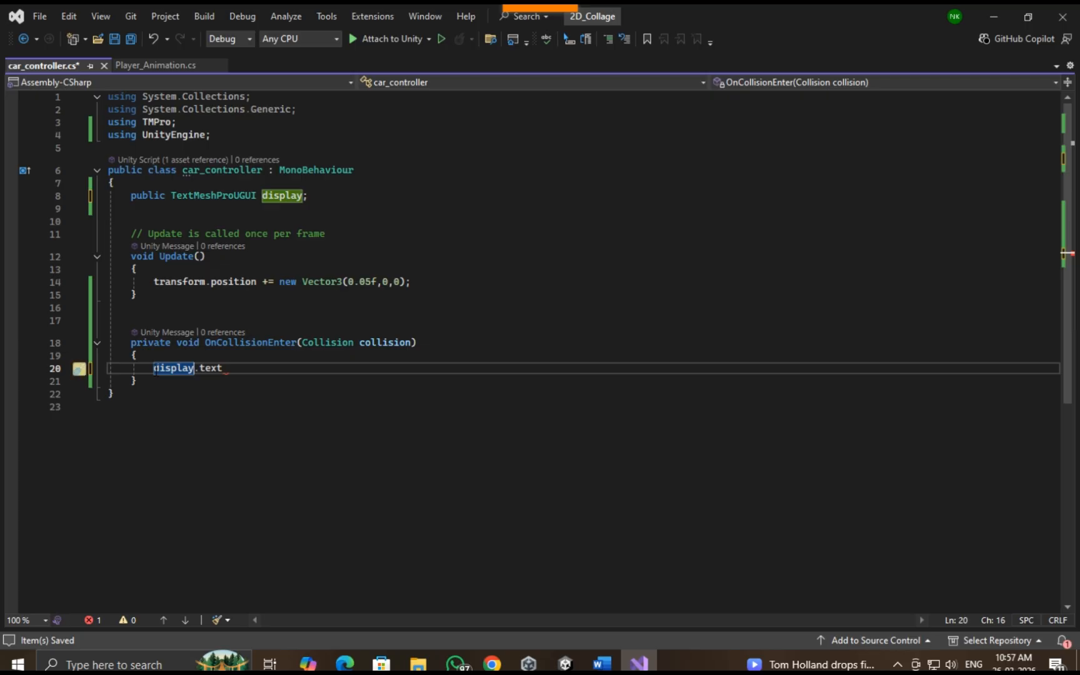
Review the display field and its text reference in the script, then examine the Text (TMP) object's TextMeshPro properties in Unity.
click(250, 374)
drag(172, 196, 247, 197)
click(178, 368)
click(205, 371)
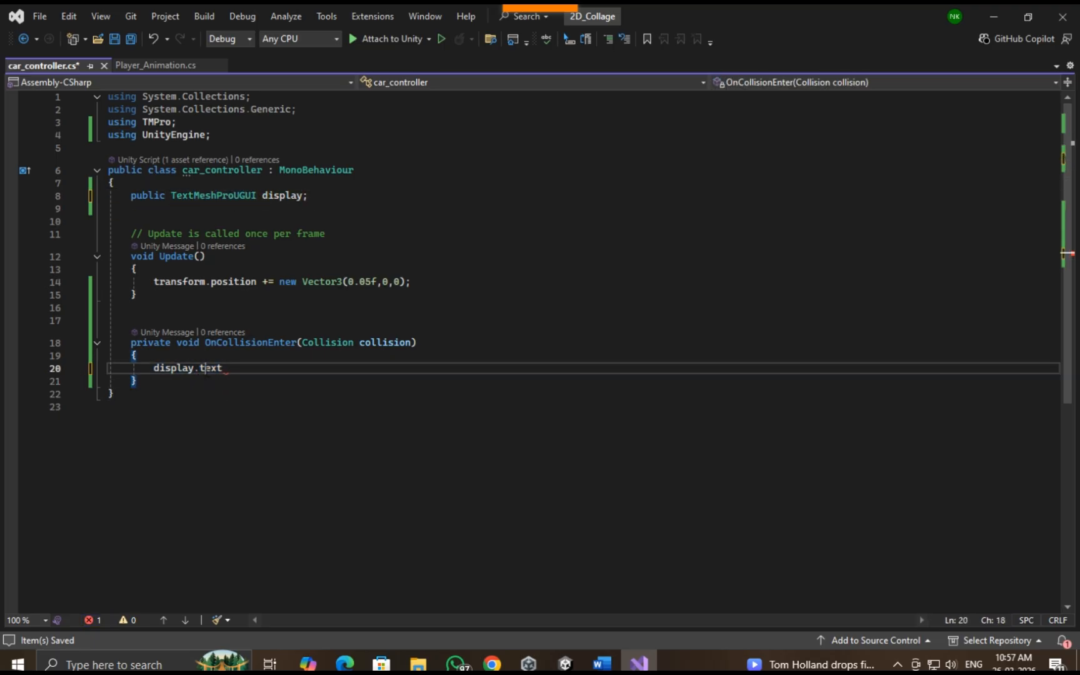
double_click(205, 370)
click(553, 656)
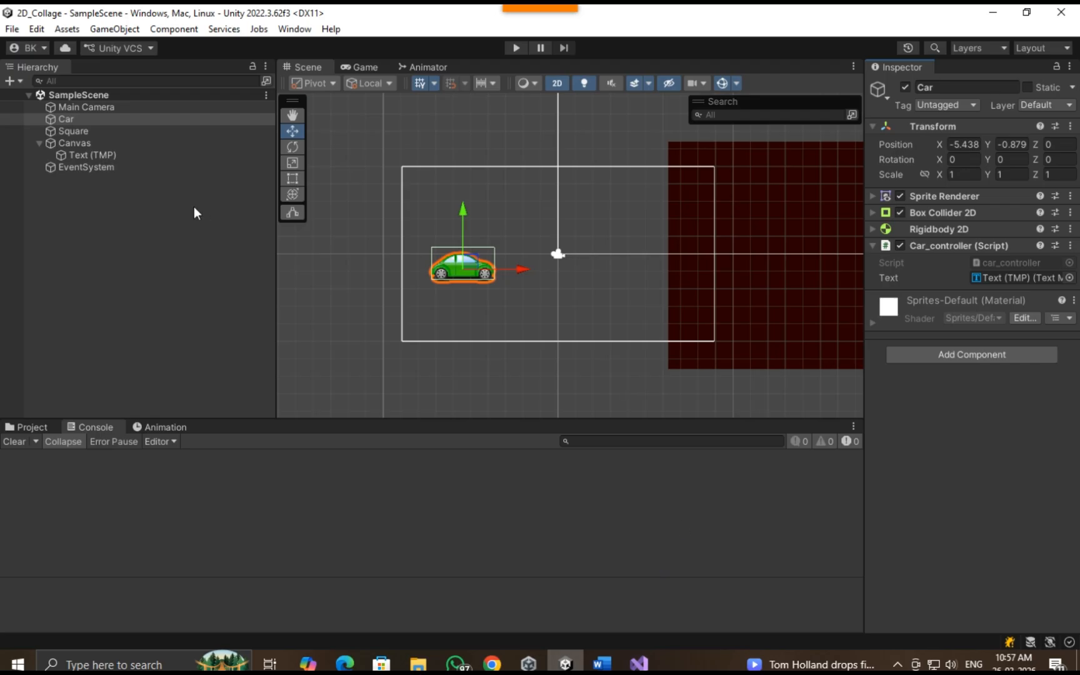
click(127, 155)
scroll(917, 253, down, 4)
scroll(917, 253, up, 2)
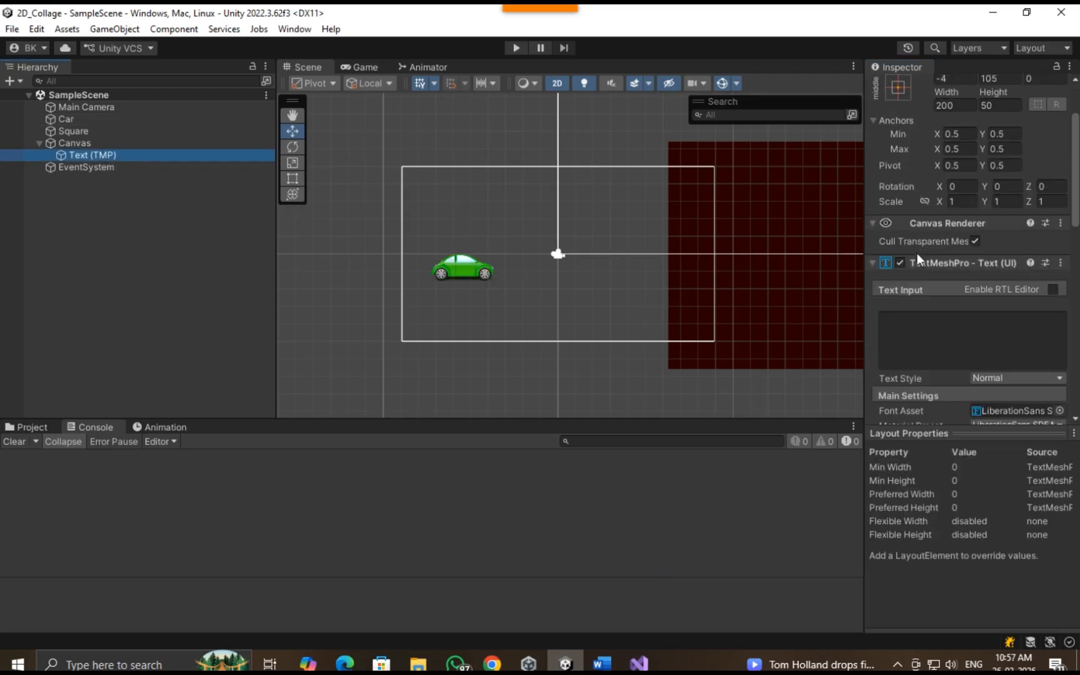
scroll(948, 250, down, 5)
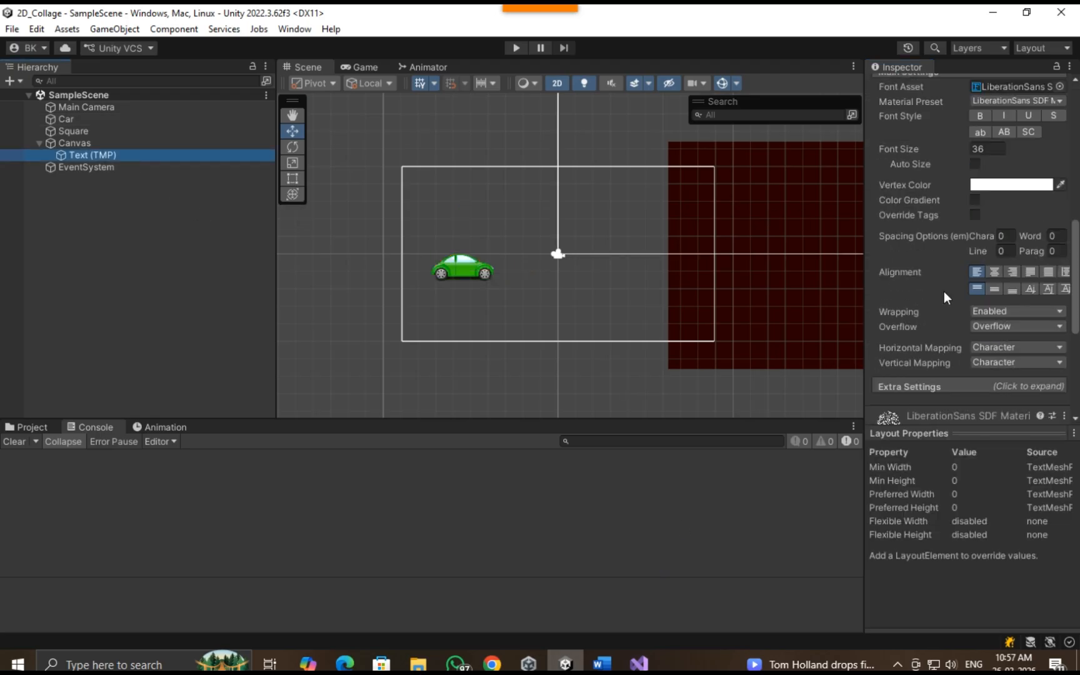
scroll(931, 275, down, 3)
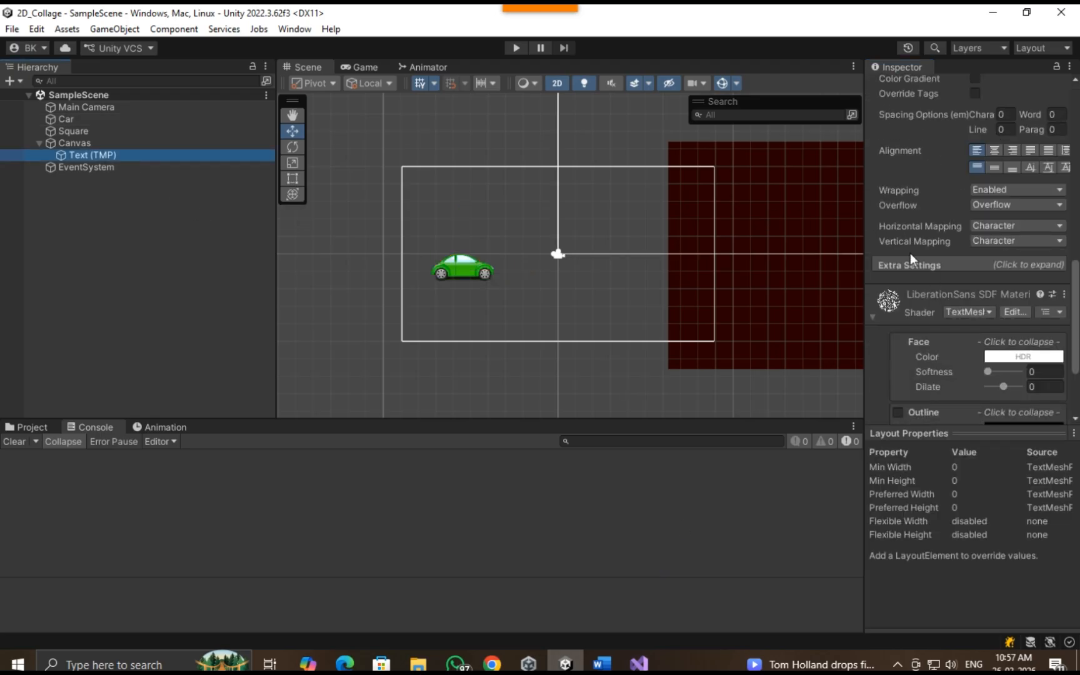
Back in Visual Studio, complete the statement as display.text = "colide with walllllllll"; in OnCollisionEnter, save the script, and return to Unity.
click(637, 665)
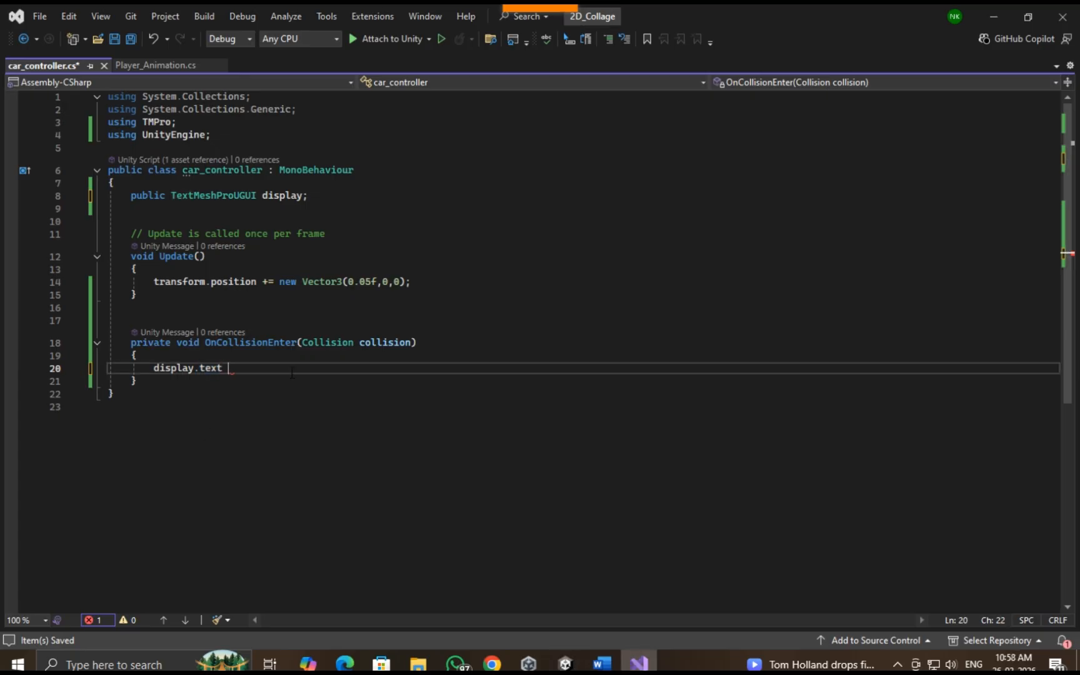
text(= ")
text(you )
text(loose)
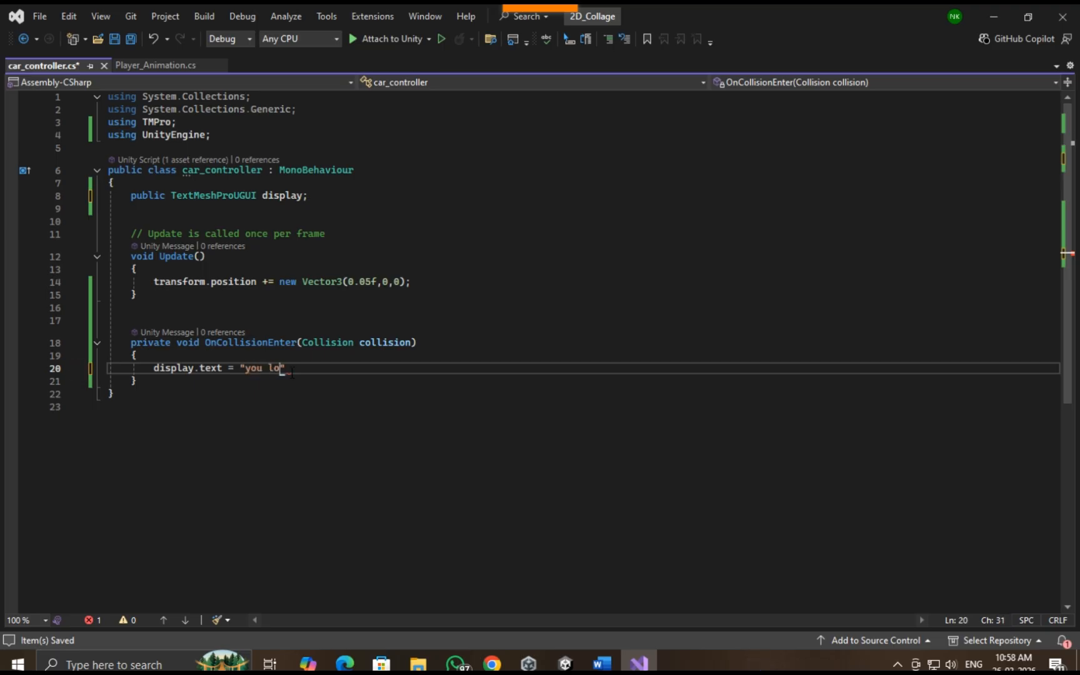
key(BackSpace)
key(BackSpace)
key(BackSpace)
key(BackSpace)
key(BackSpace)
text(colide )
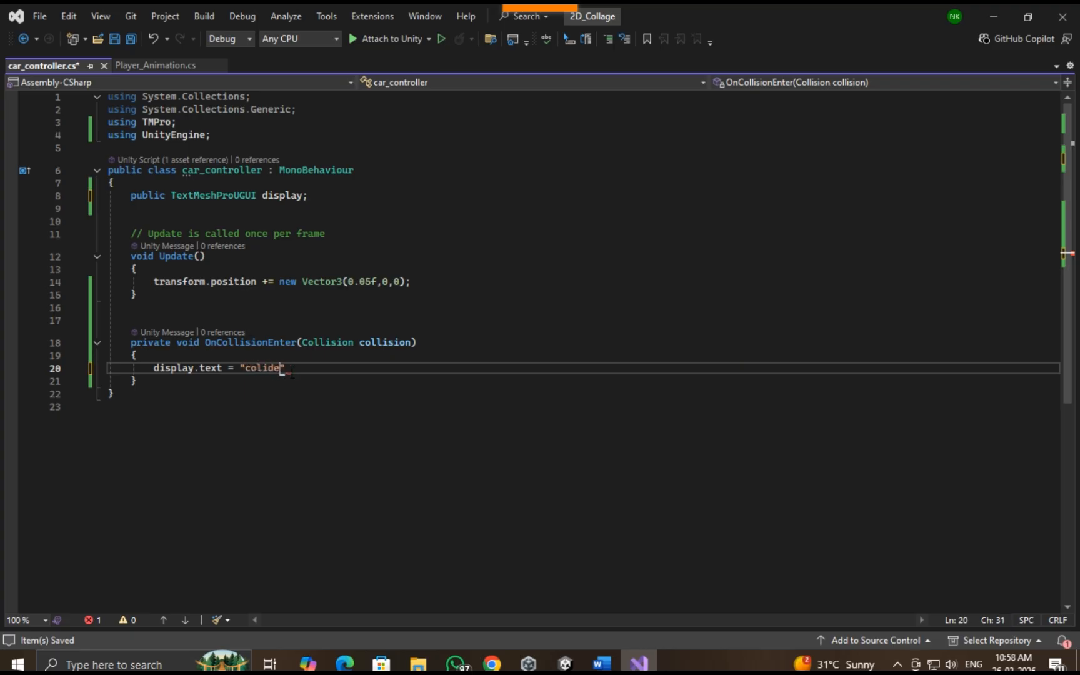
text(with wallllllllll)
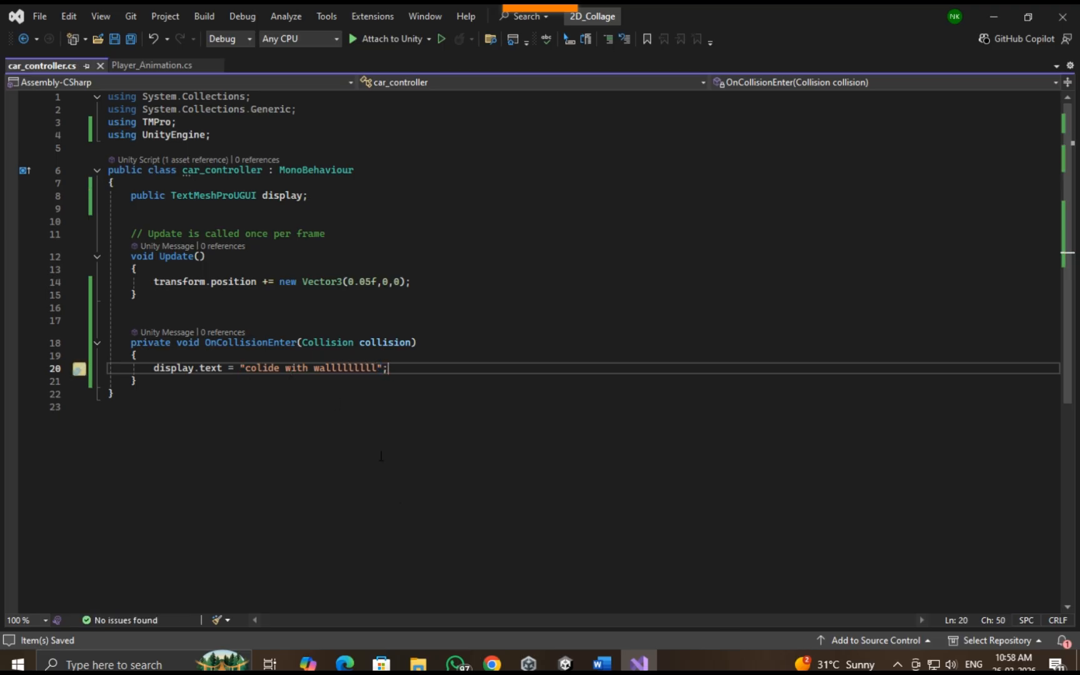
click(565, 663)
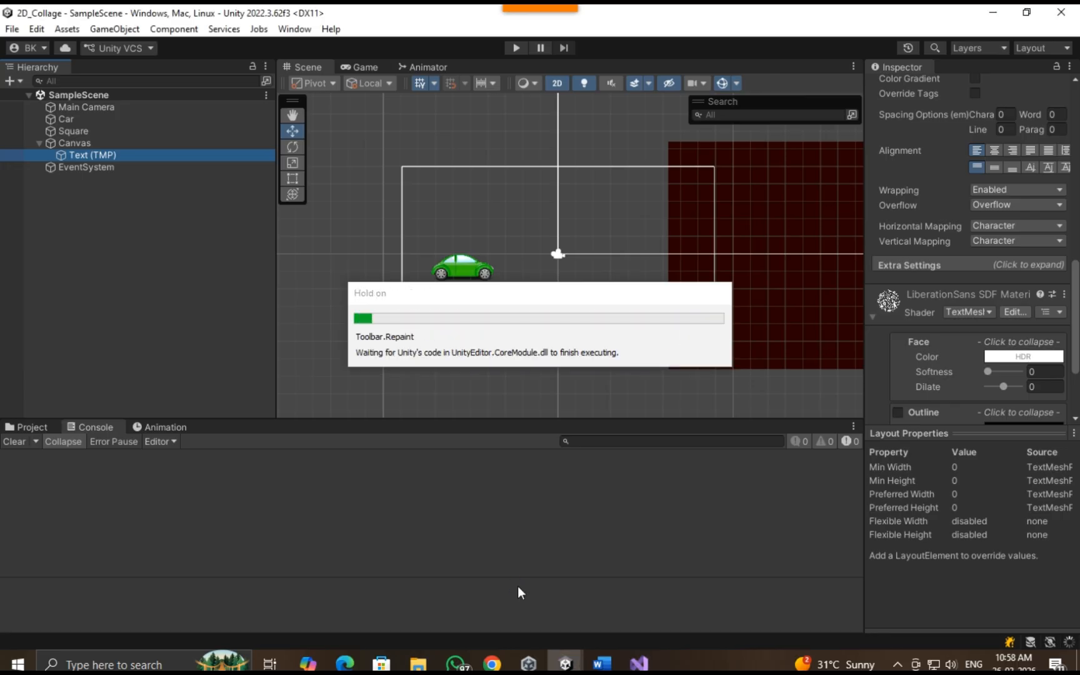
Play-test the scene and stop it, assign Text (TMP) to the Display field of the Car's Car_controller script, and save the scene.
key(ctrl+p)
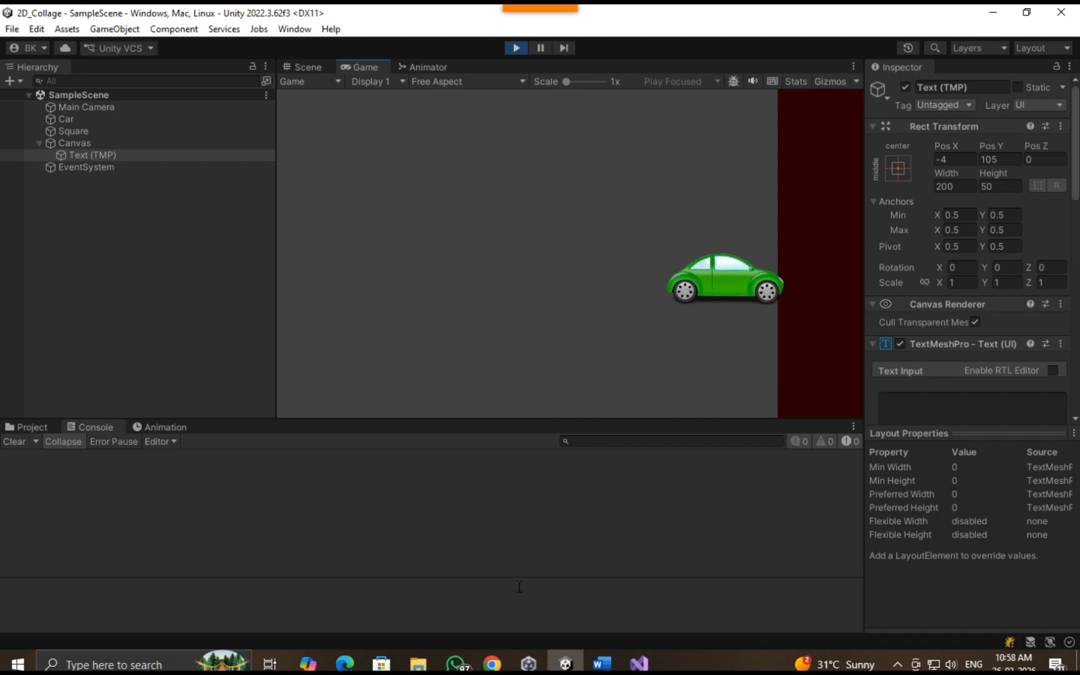
key(ctrl+p)
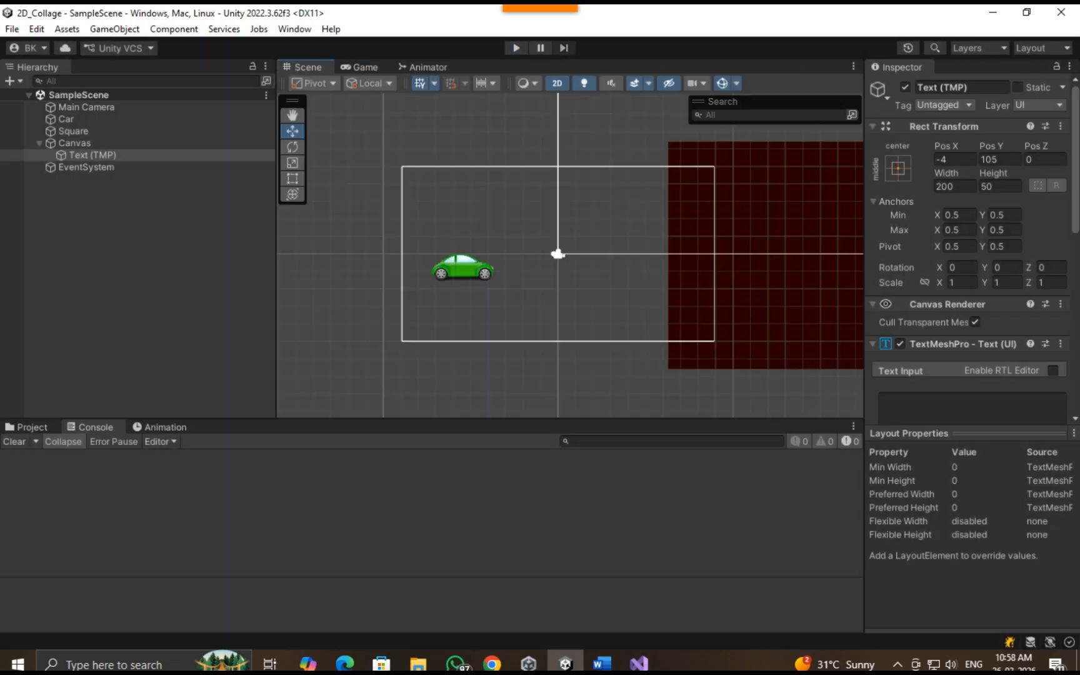
click(76, 120)
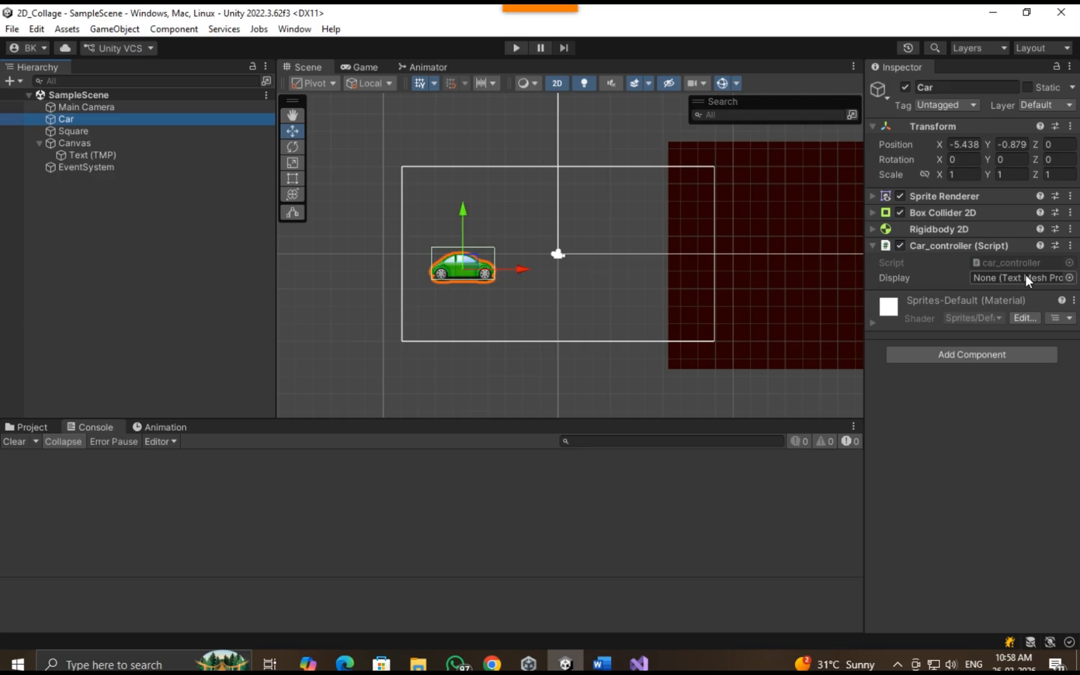
click(79, 157)
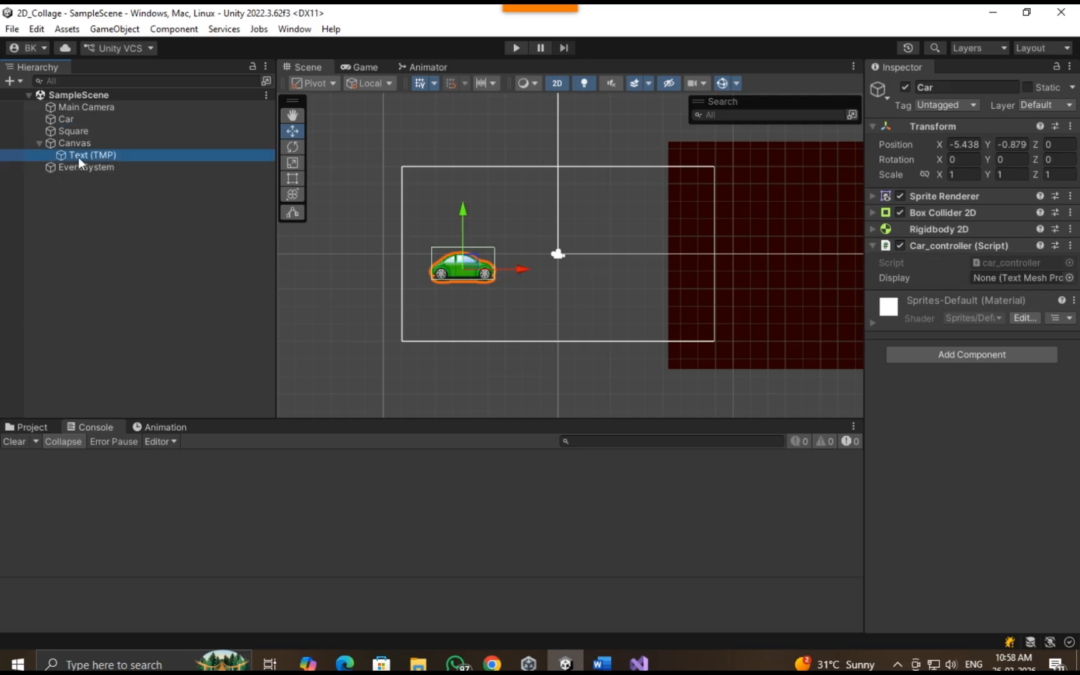
drag(79, 156, 1008, 275)
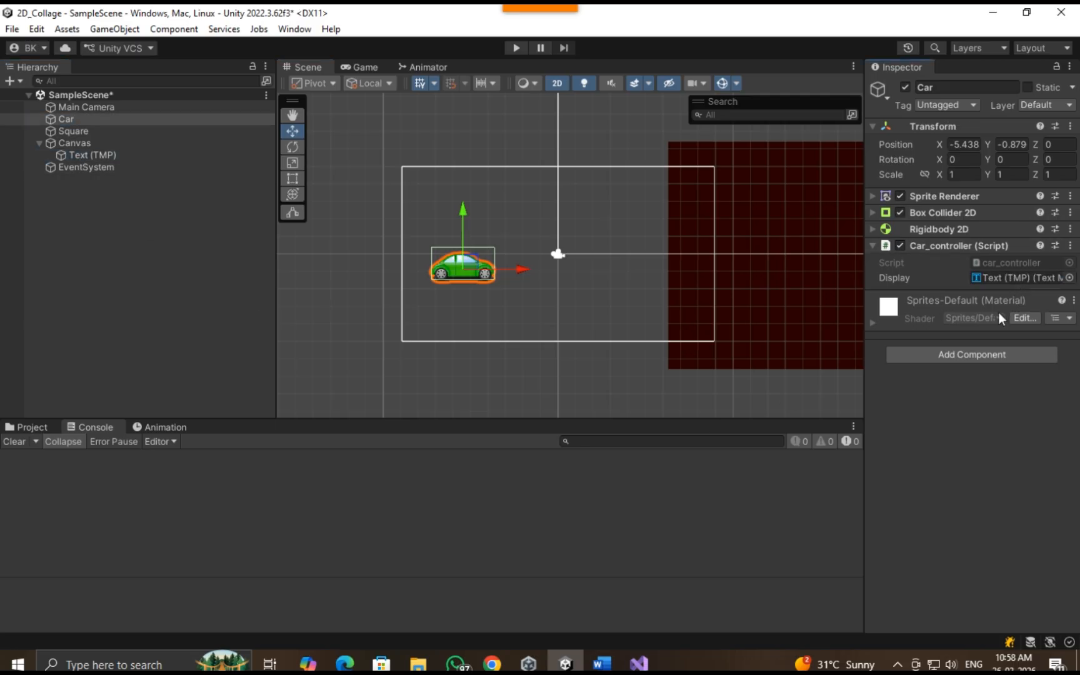
key(ctrl+s)
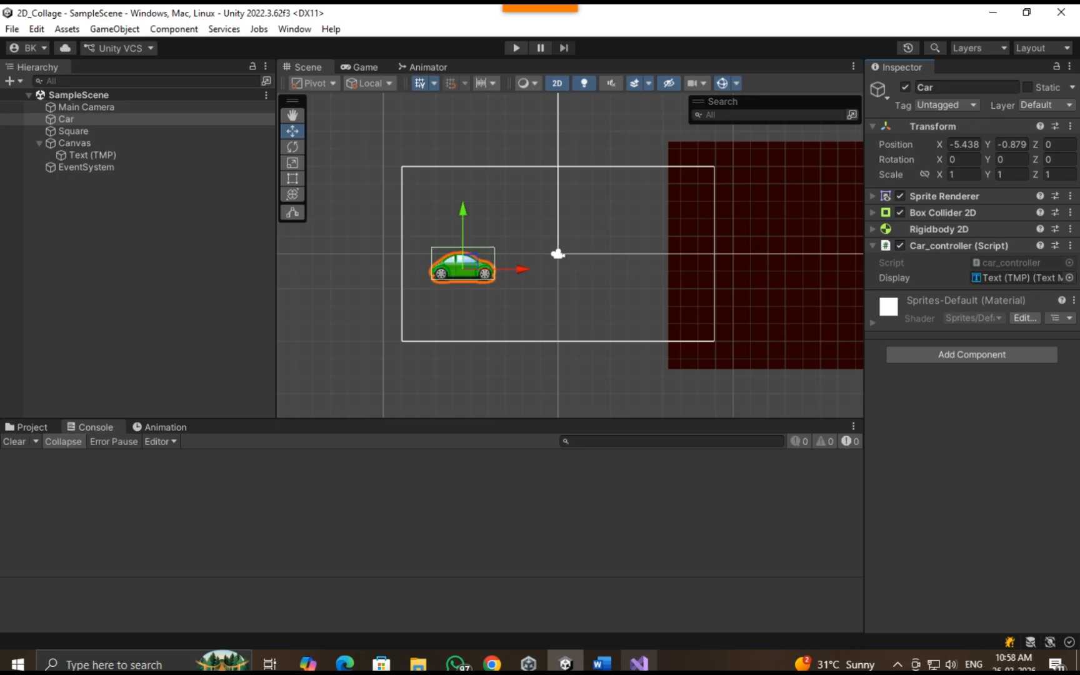
Switch to Visual Studio and add an OnCollisionEnter2D(Collision2D collision) method below OnCollisionEnter in car_controller.cs.
click(639, 664)
click(325, 508)
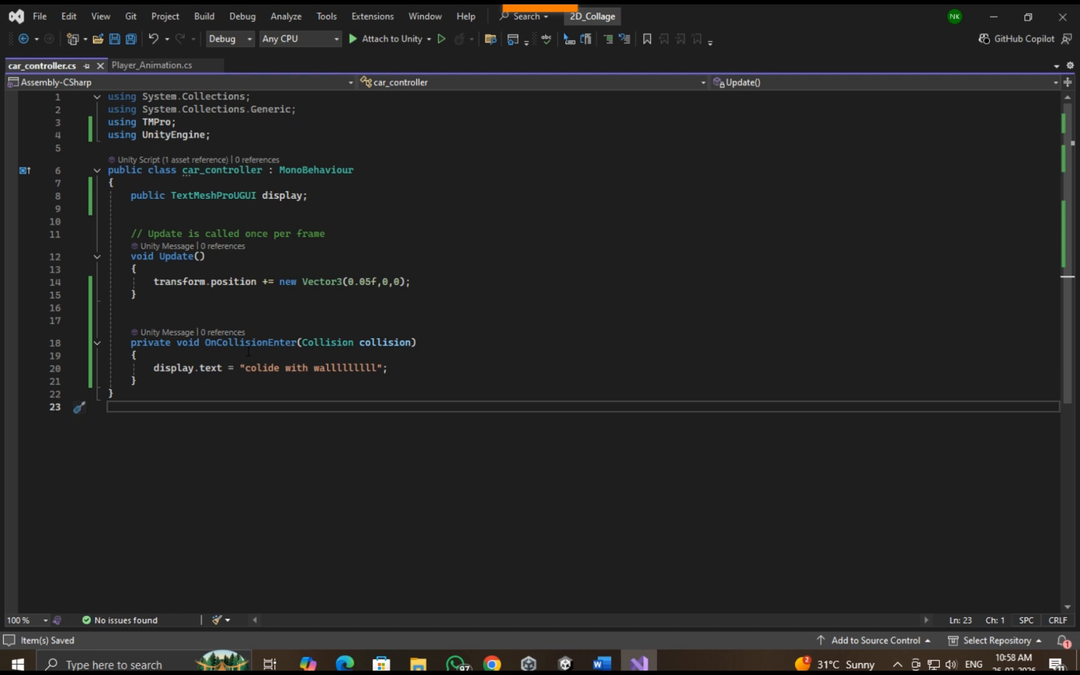
click(188, 385)
key(Return)
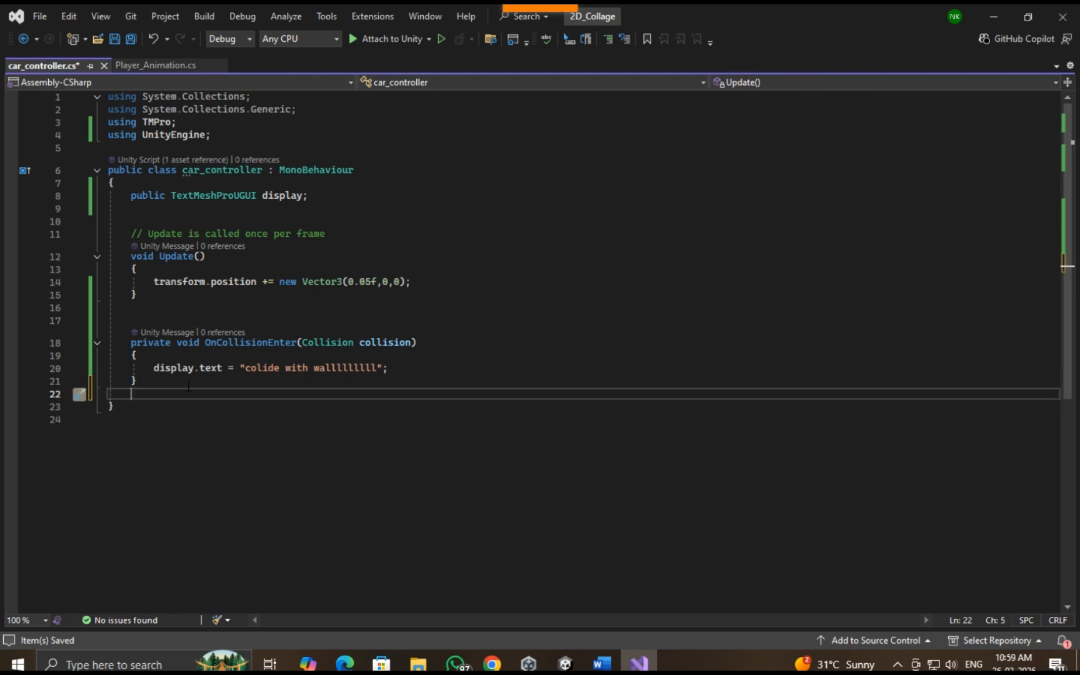
text(oncoli)
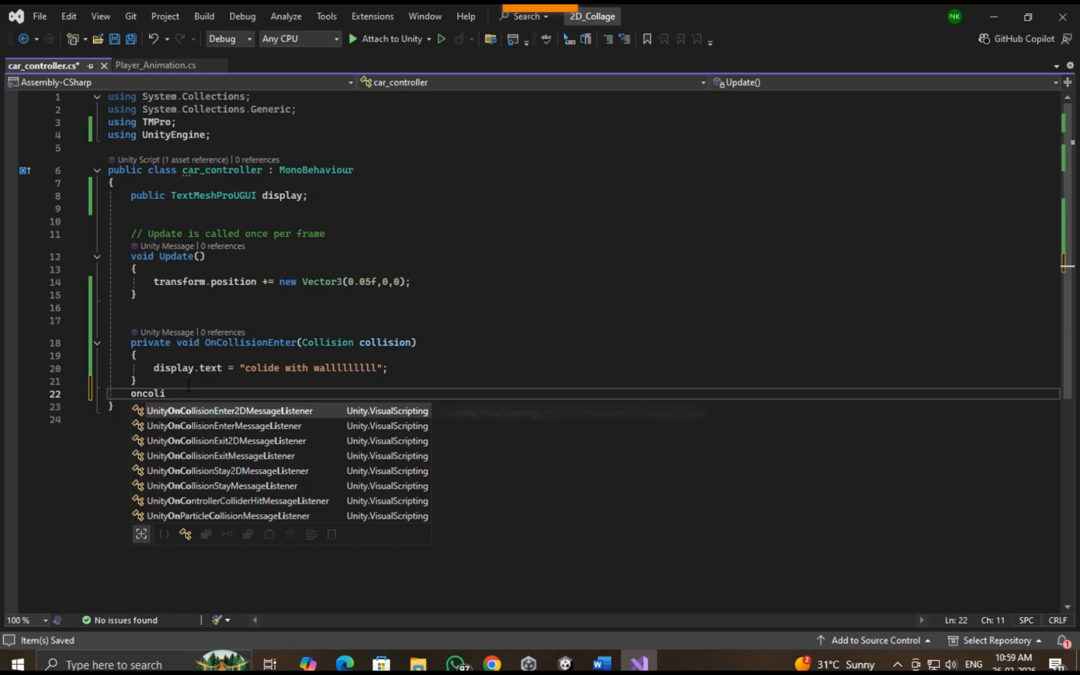
key(Tab)
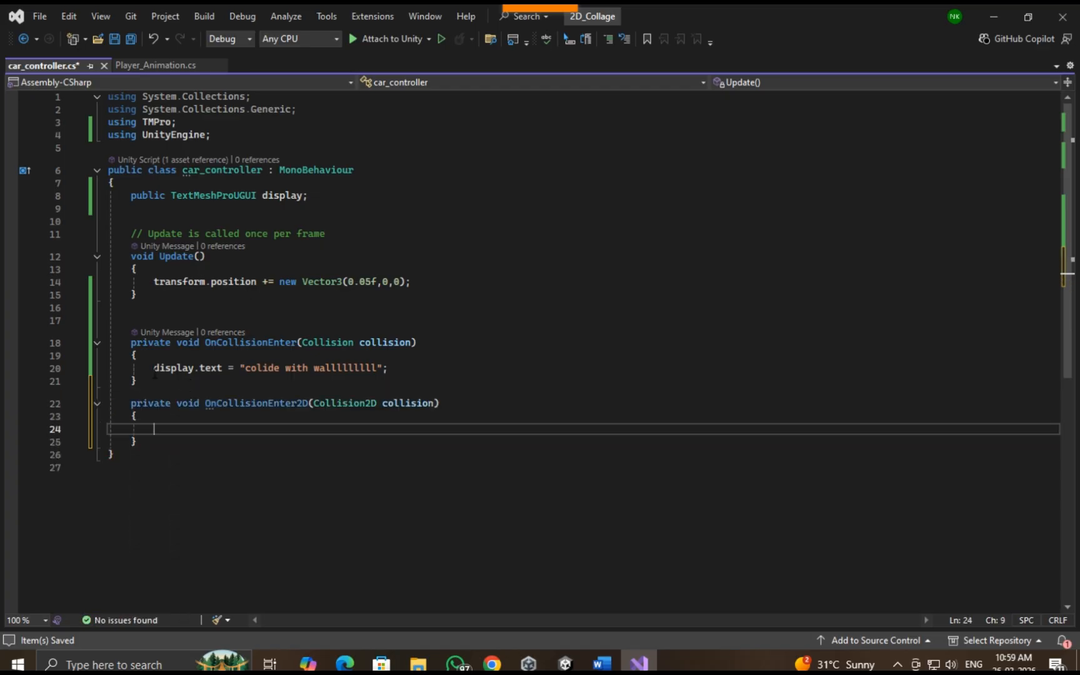
Move the display.text statement into OnCollisionEnter2D, delete the emptied OnCollisionEnter method, and save the script.
drag(154, 367, 394, 369)
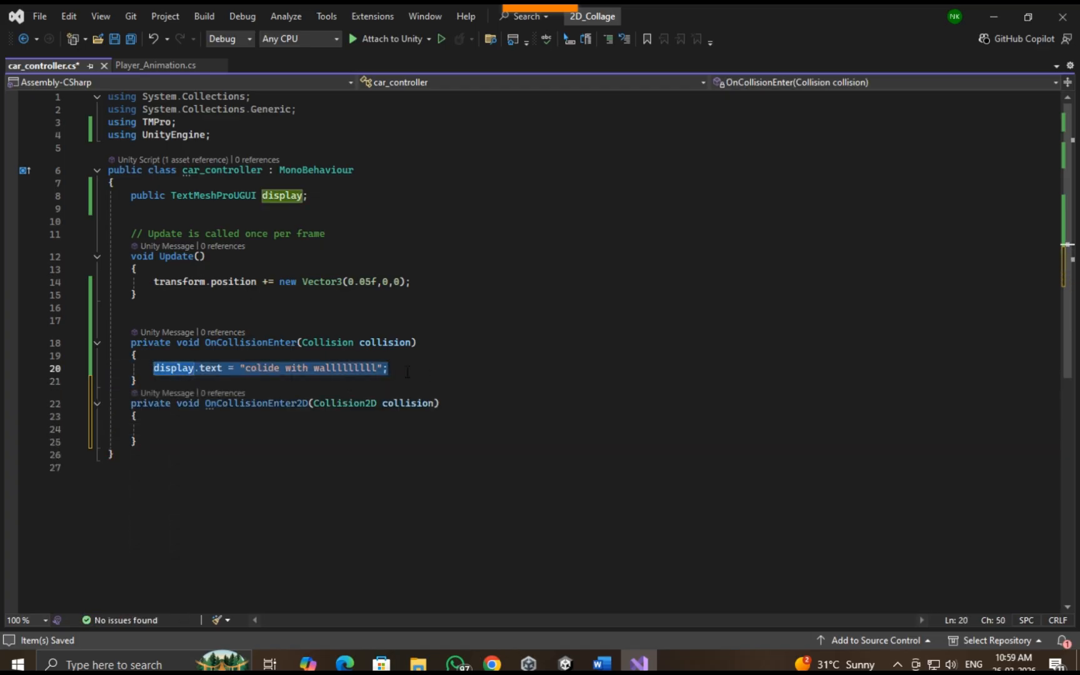
key(ctrl+x)
click(175, 429)
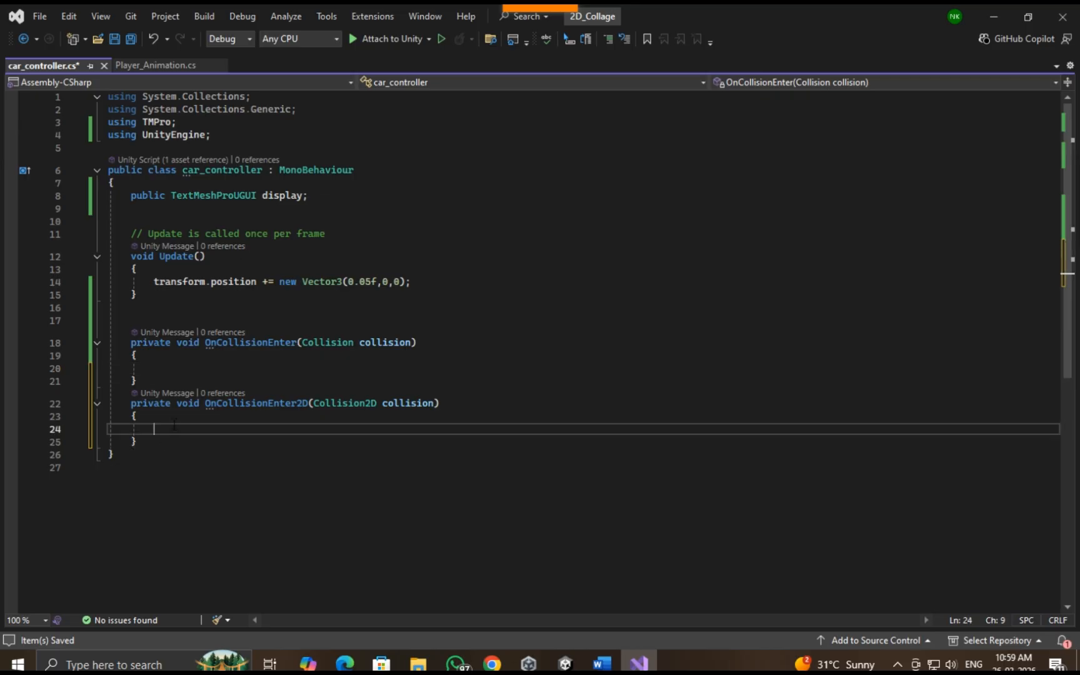
key(ctrl+v)
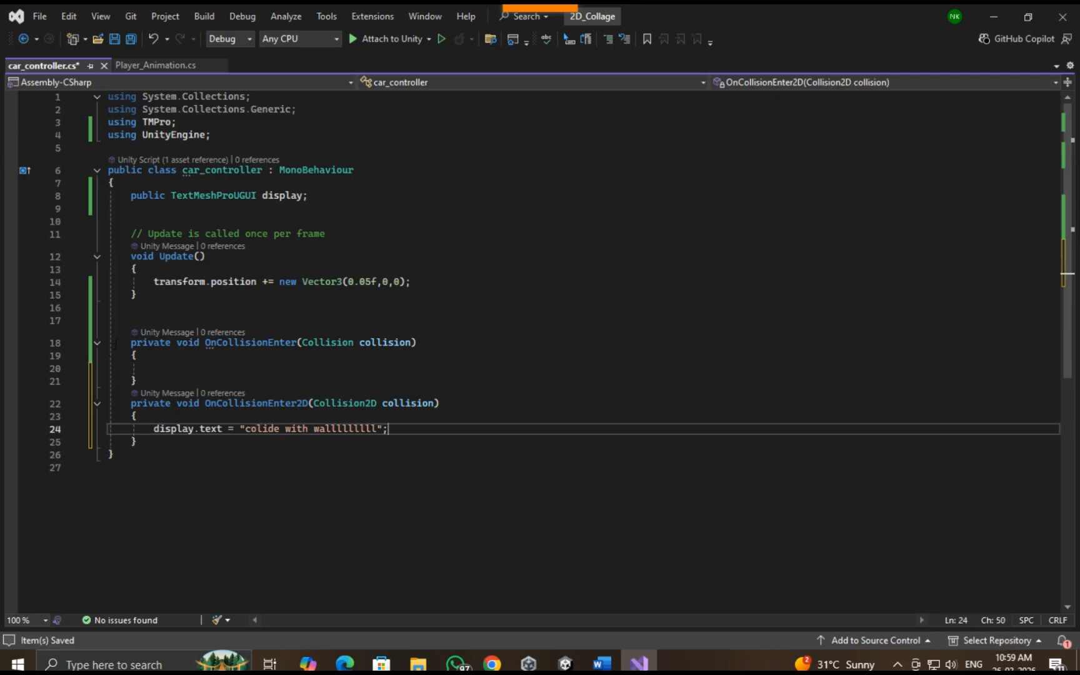
drag(112, 321, 163, 378)
key(Delete)
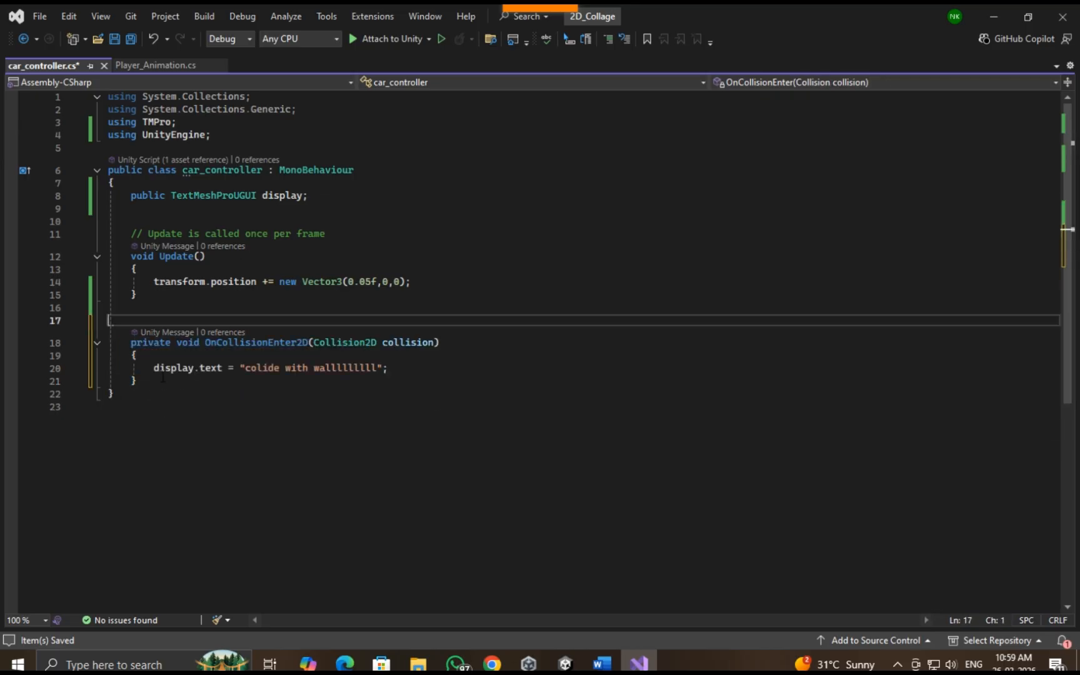
key(ctrl+s)
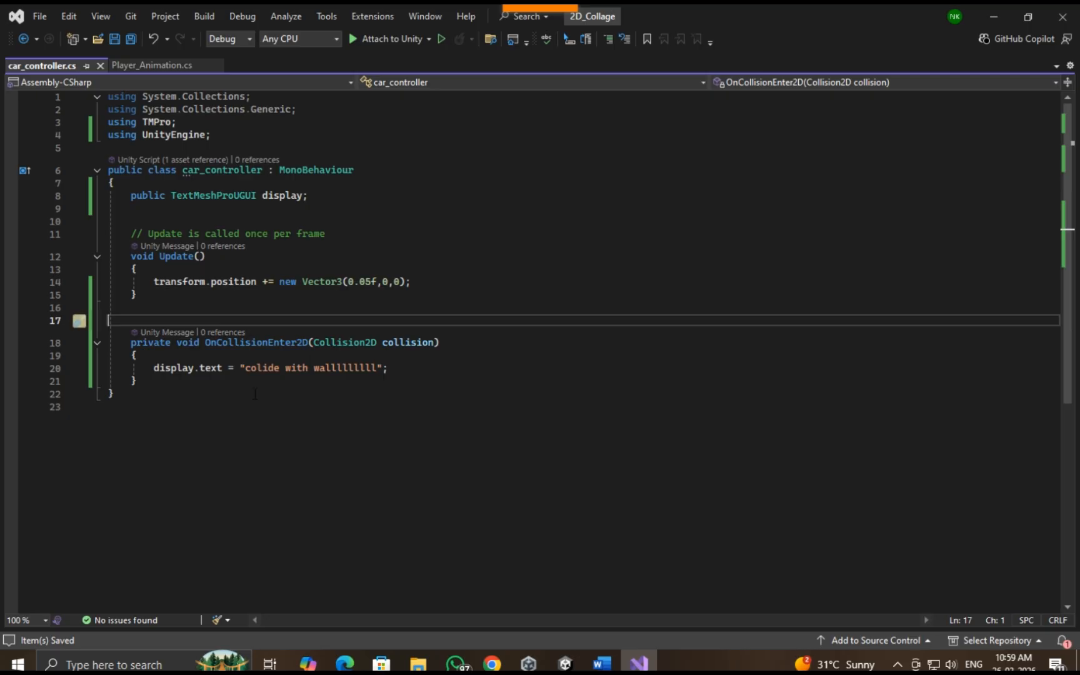
Return to Unity, play the scene to test the collision message as the car reaches the square, and stop play mode.
mouse_move(538, 667)
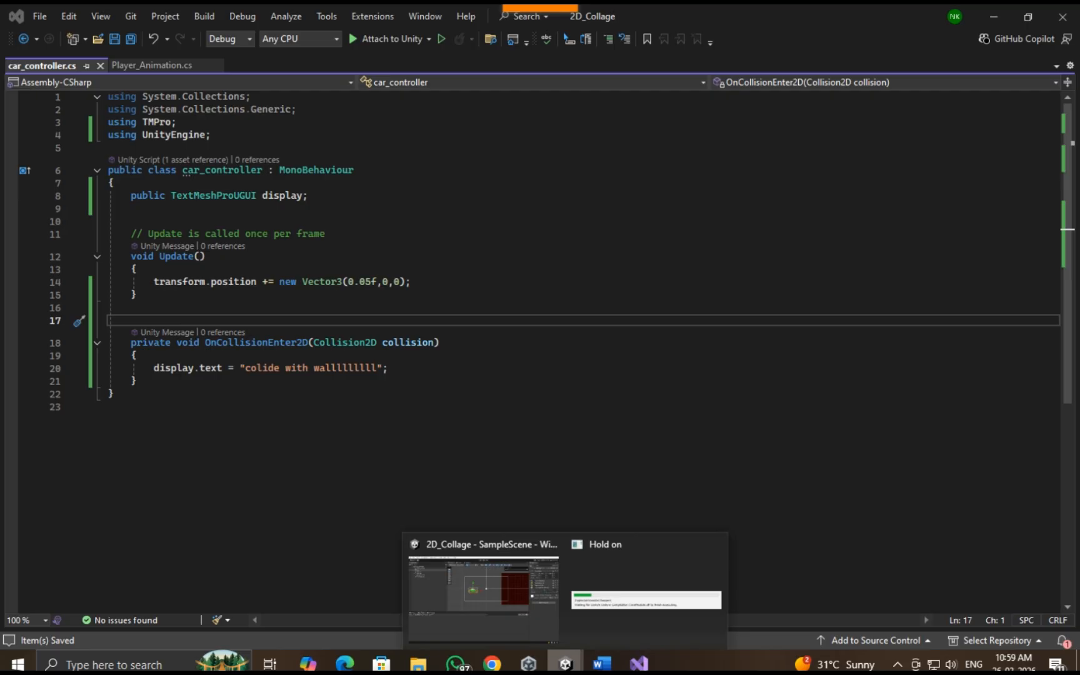
click(557, 583)
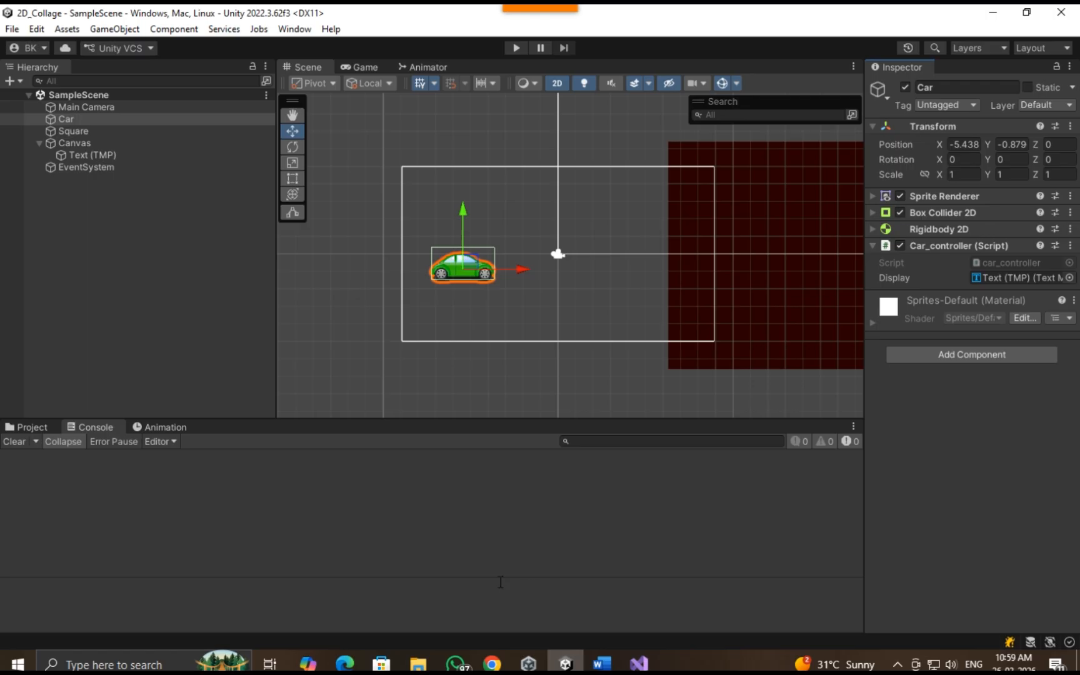
key(ctrl+p)
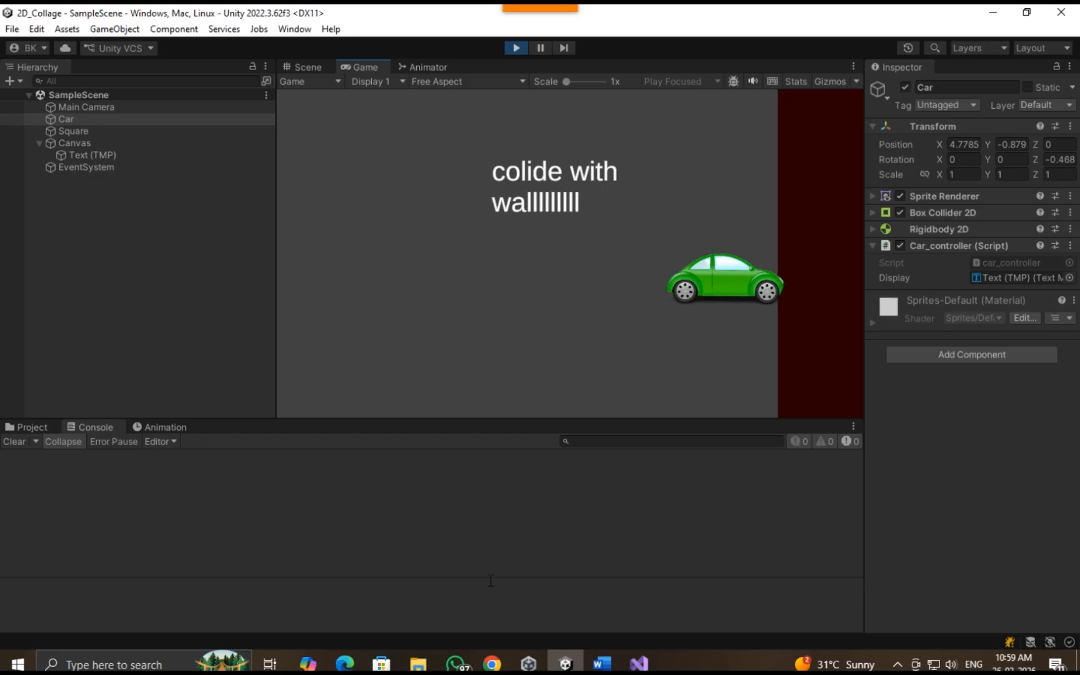
key(ctrl+p)
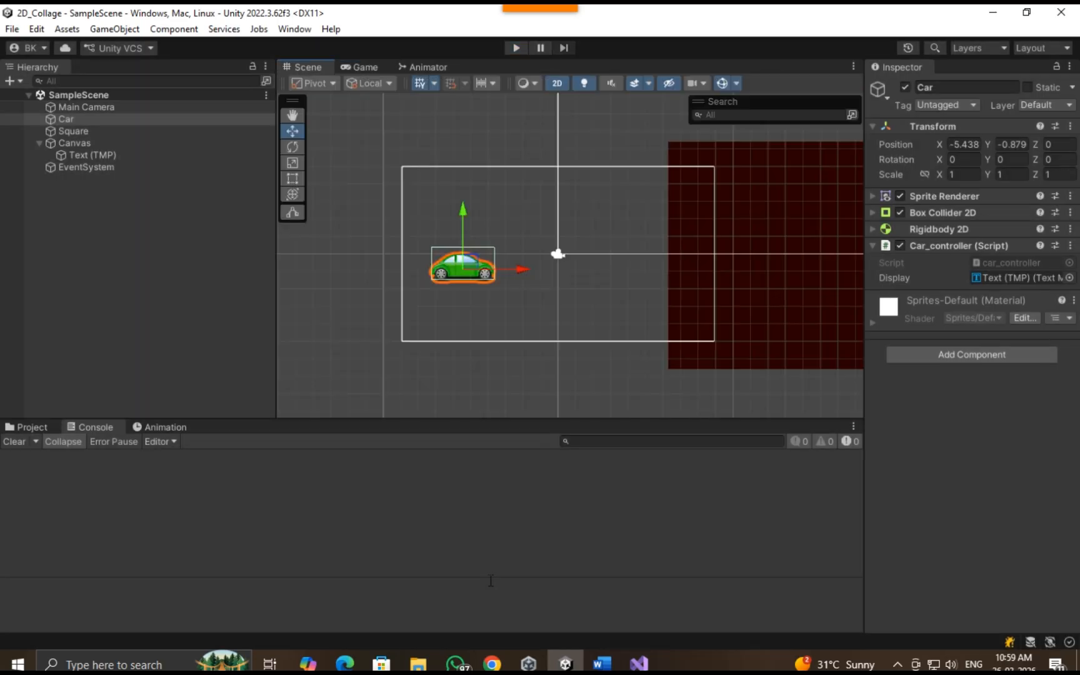